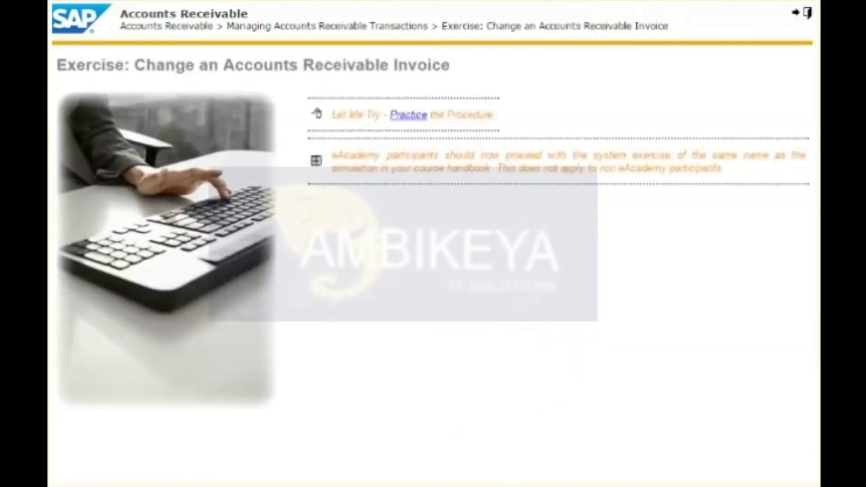
Start the practice simulation for changing an accounts receivable invoice and continue past its introduction
left_click(408, 116)
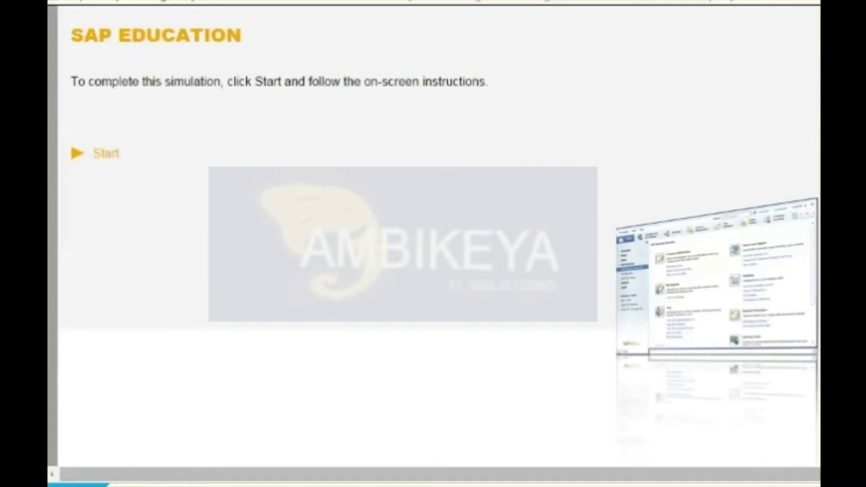
left_click(106, 154)
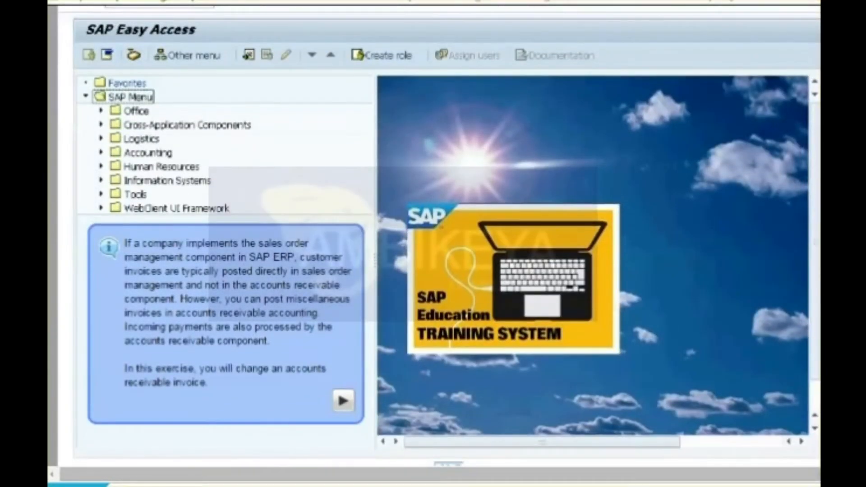
left_click(344, 401)
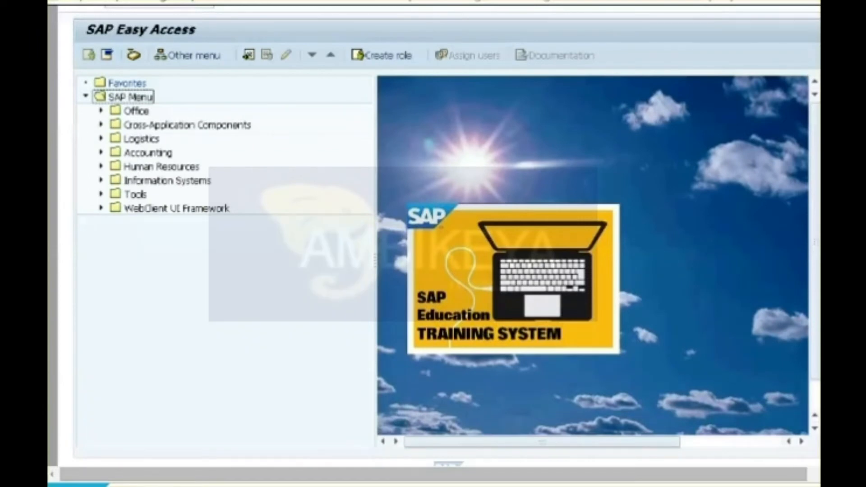
Expand the SAP menu through Accounting, Financial Accounting and Accounts Receivable to the Account folder
left_click(102, 153)
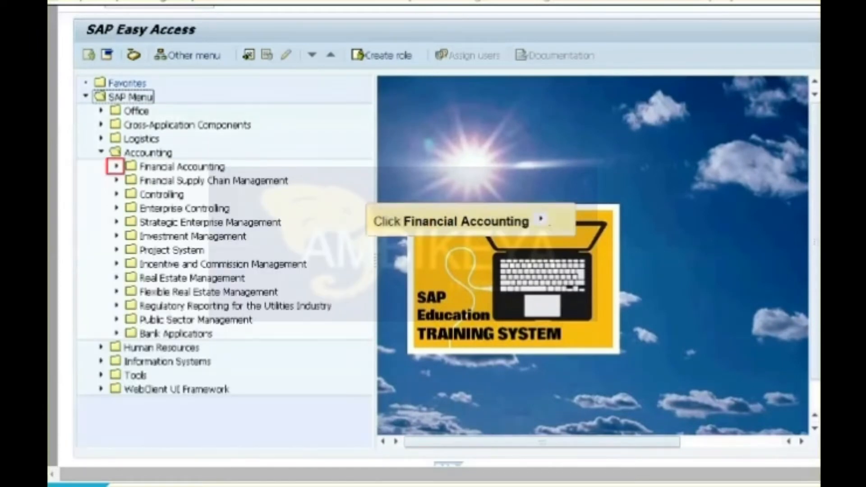
left_click(116, 167)
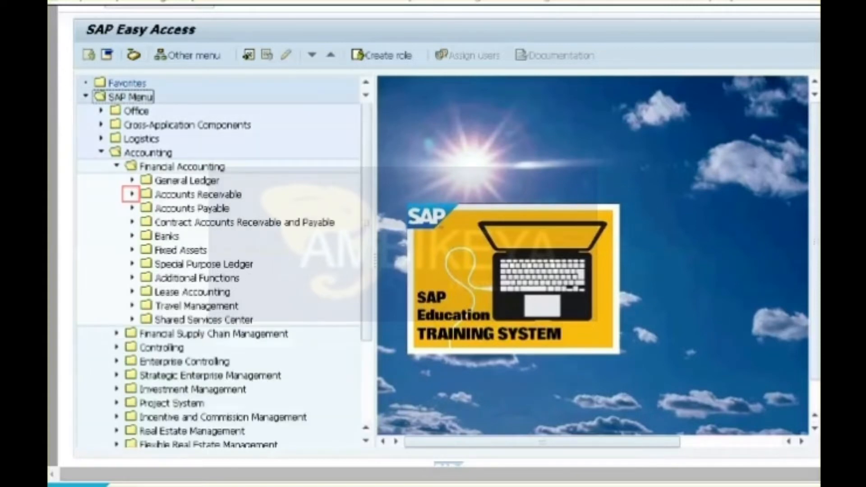
left_click(132, 194)
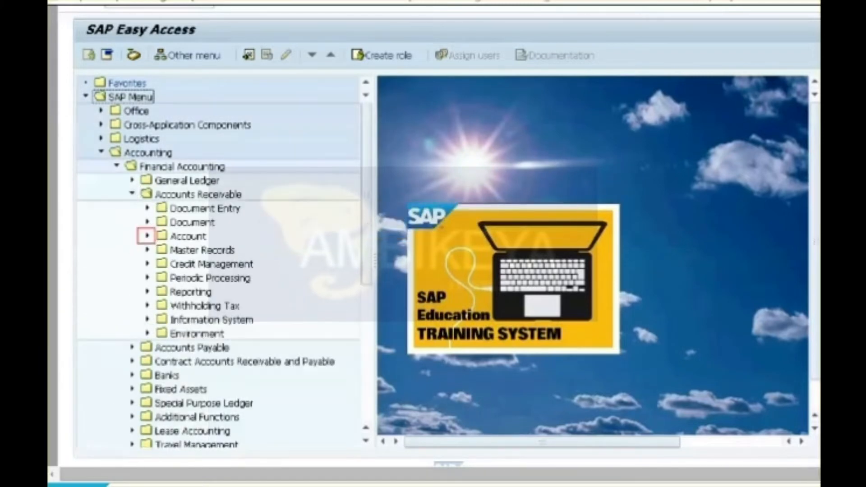
left_click(146, 236)
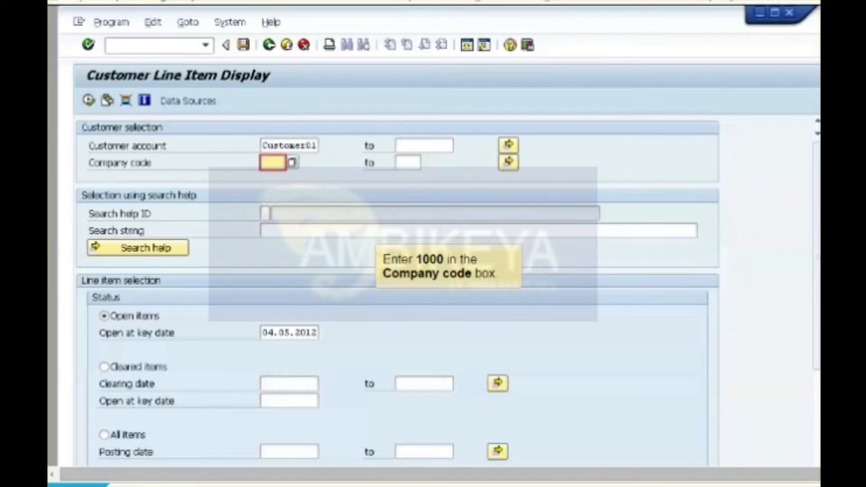
List the customer's open items for company code 1000 and open the second invoice in the list
type("1000")
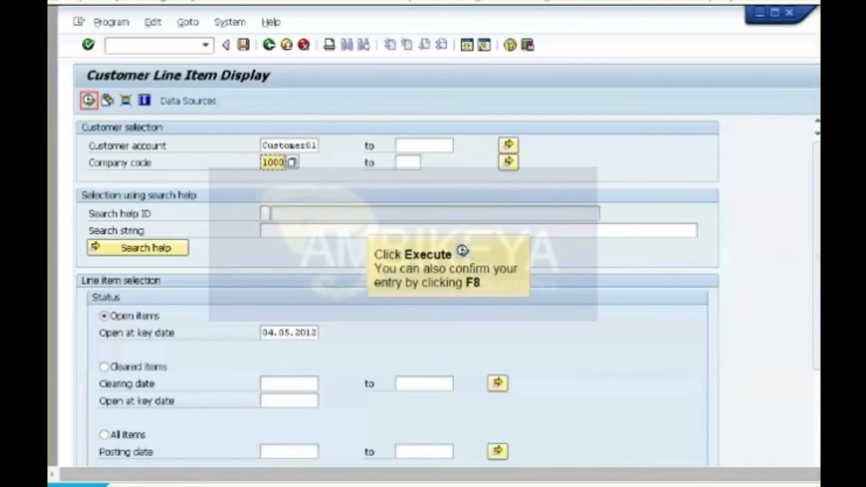
key("F8")
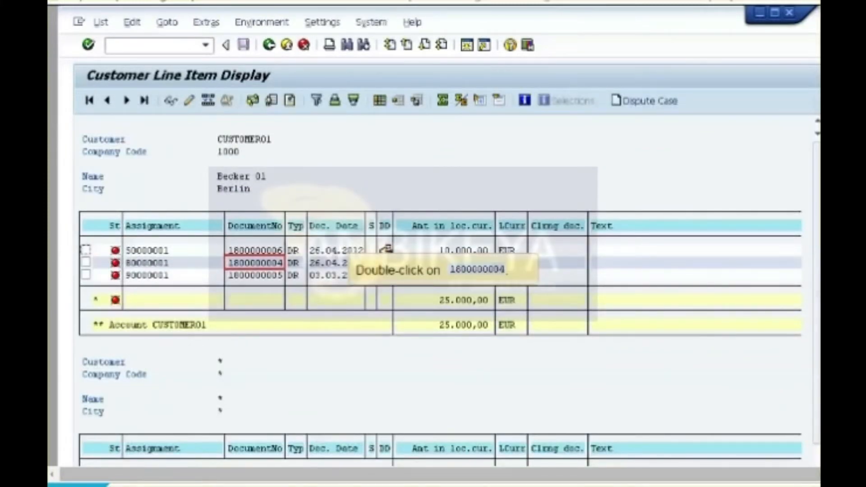
double_click(255, 263)
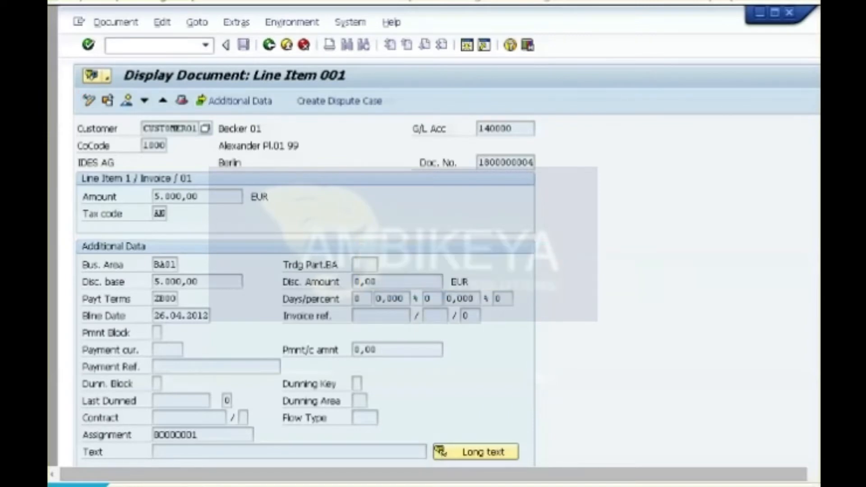
Switch the invoice line item to change mode and open the list of valid payment terms
left_click(89, 101)
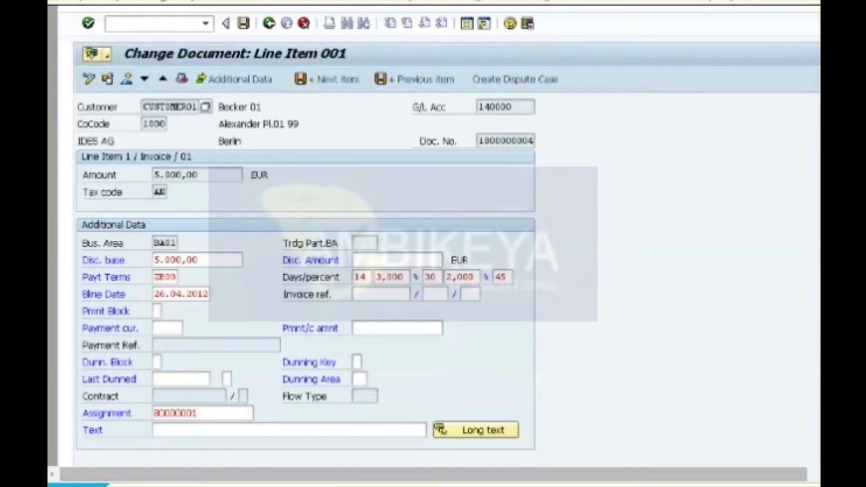
left_click(164, 277)
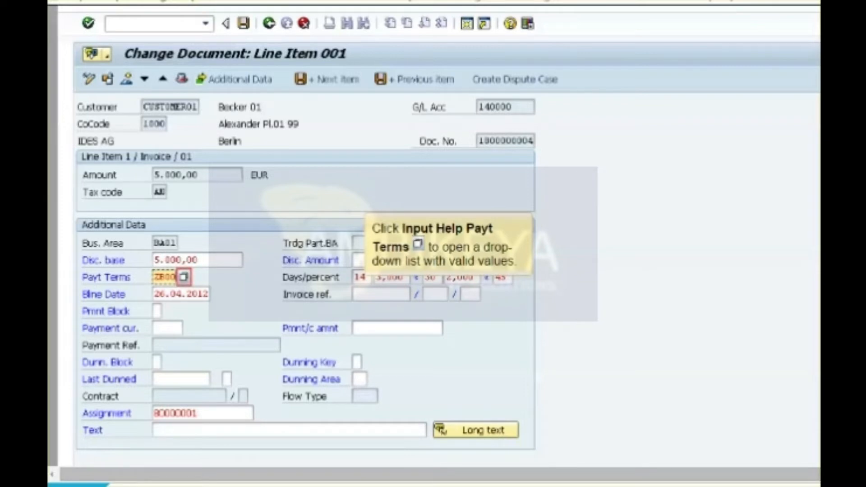
left_click(185, 277)
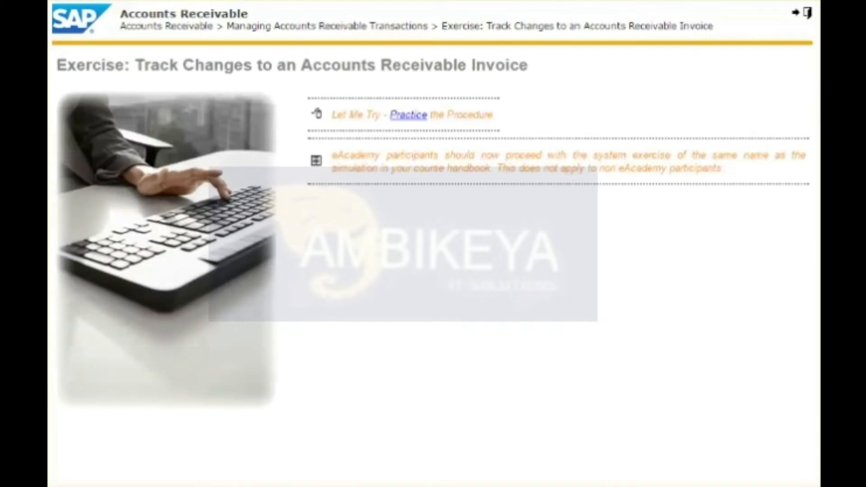
Start the exercise for tracking invoice changes and run Display Changes from the Accounts Receivable master records
left_click(408, 114)
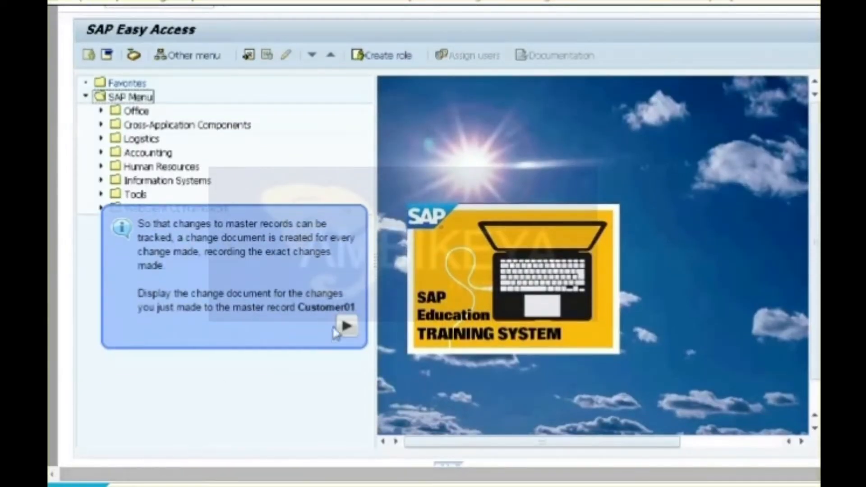
left_click(336, 330)
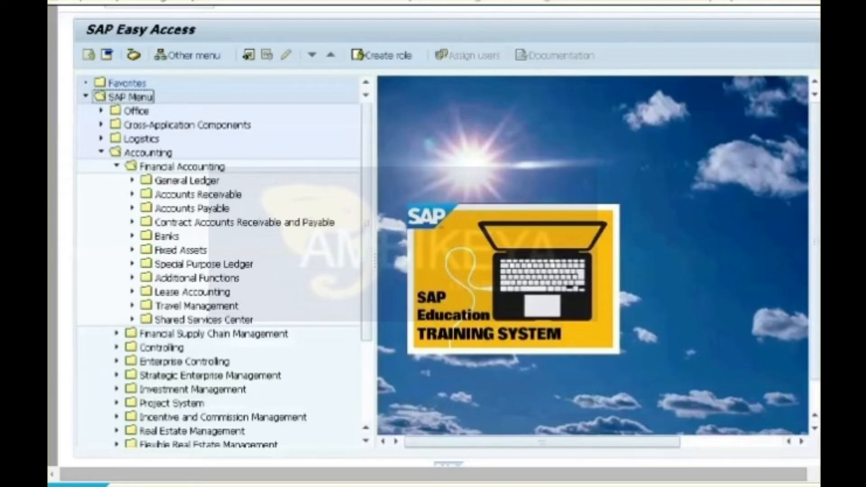
left_click(132, 194)
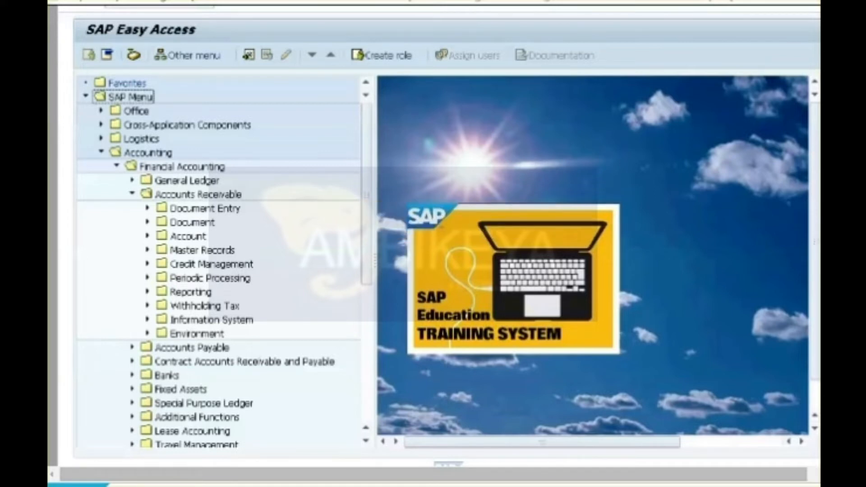
left_click(147, 250)
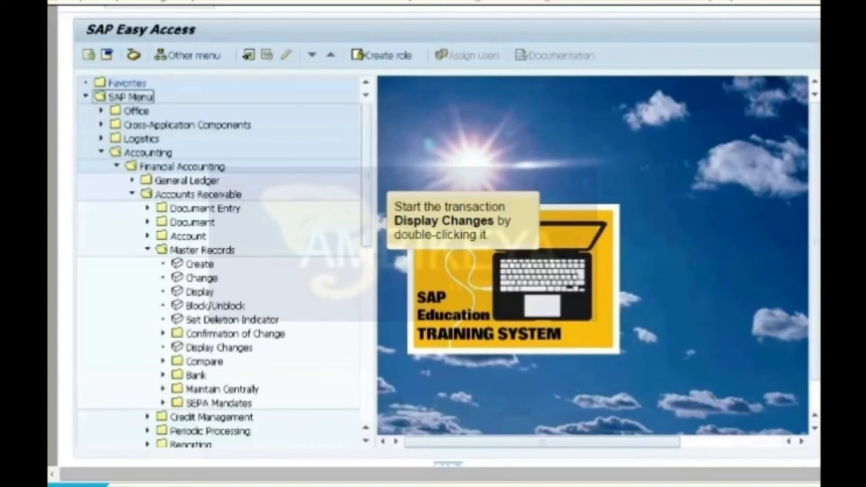
double_click(219, 348)
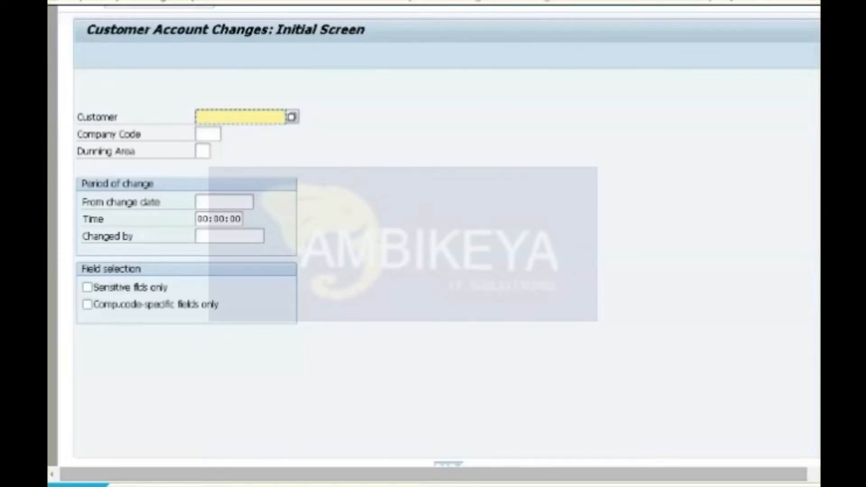
Display the account changes by entering the customer's account ID and company code 1000
type("Customer01")
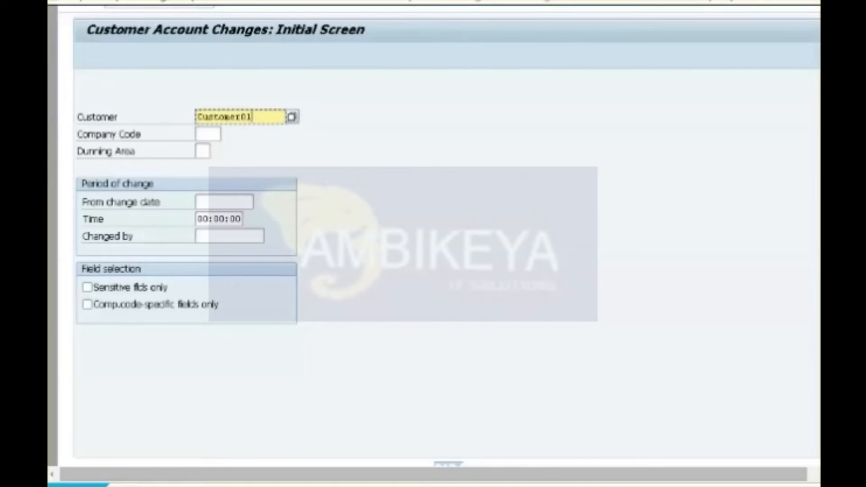
left_click(208, 134)
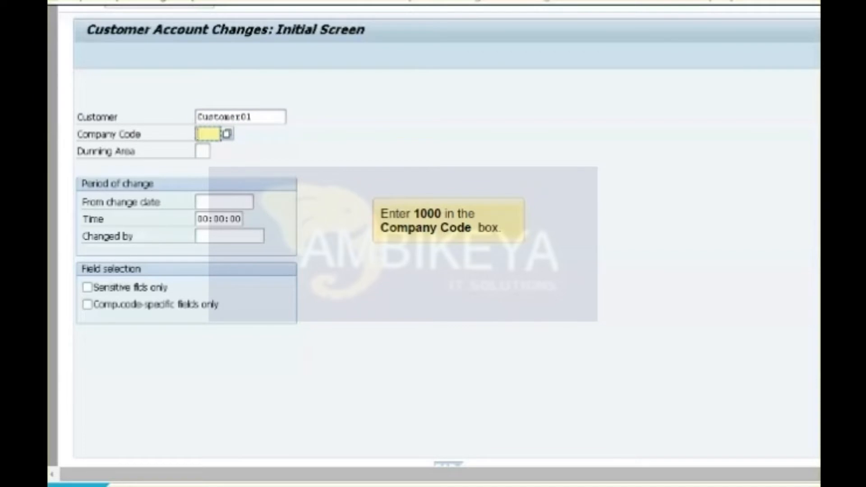
type("1000")
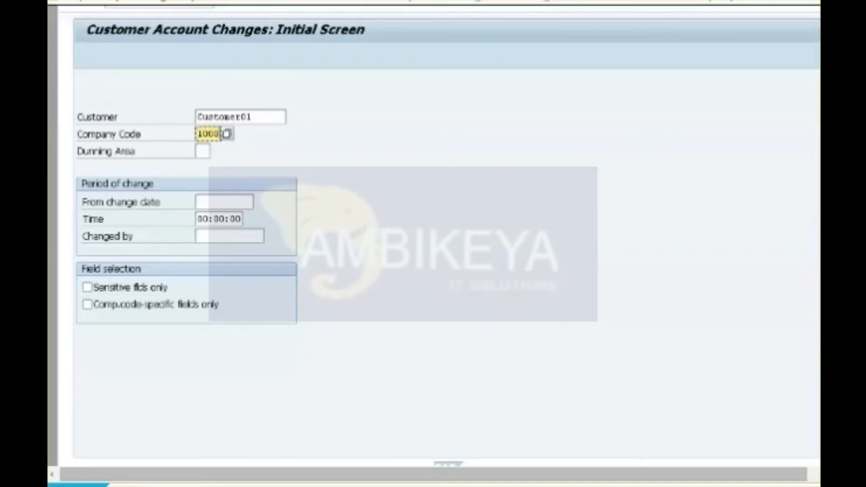
key("Return")
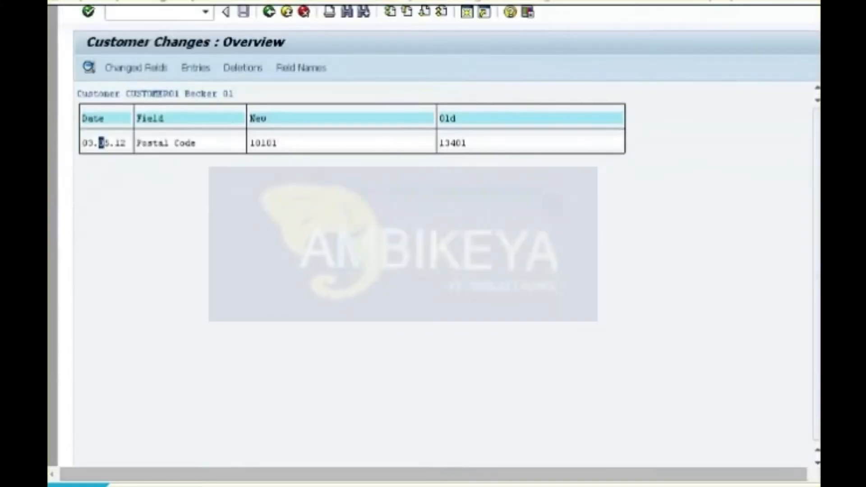
End the customer changes display with /n and start the exercise for creating an invoice using the Enjoy screen
left_click(119, 12)
type("/n")
key("Return")
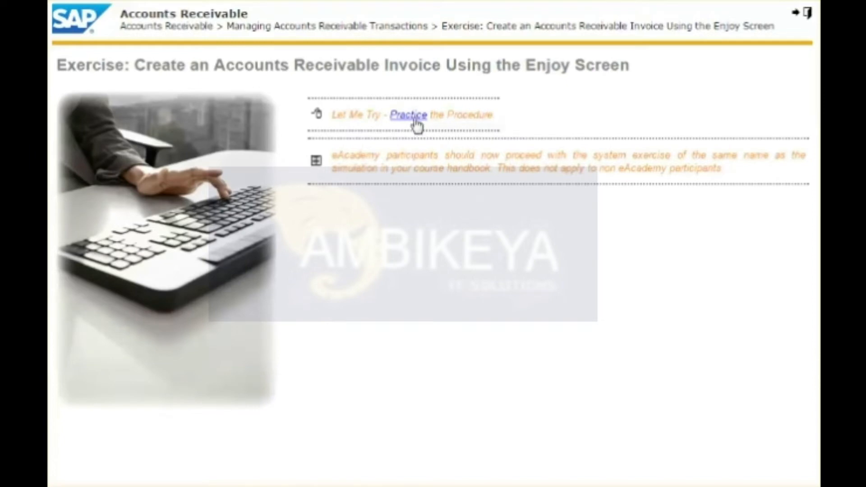
left_click(411, 117)
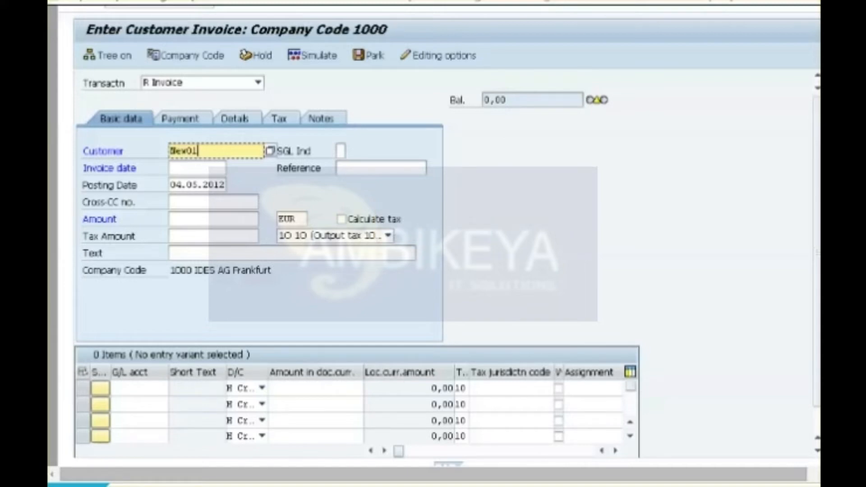
Fill in the invoice's basic data with invoice date 04.05.2012, amount 500 and the tax code for Output tax 0%
left_click(198, 168)
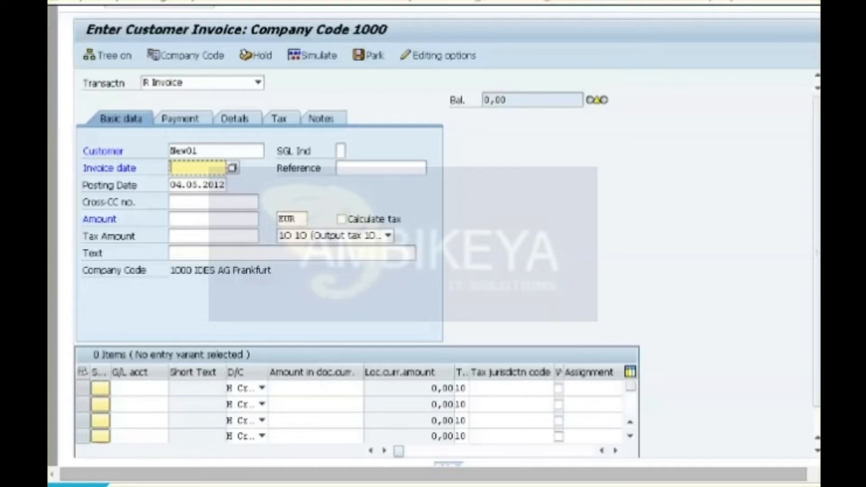
left_click(233, 168)
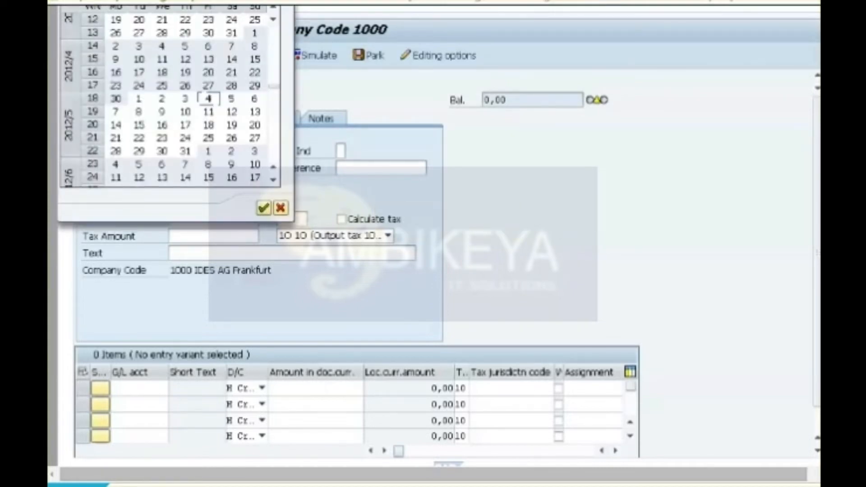
double_click(209, 99)
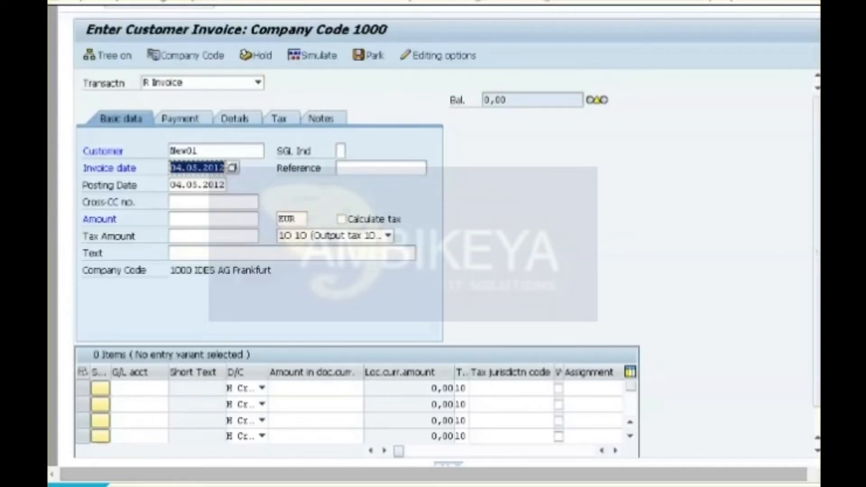
left_click(213, 219)
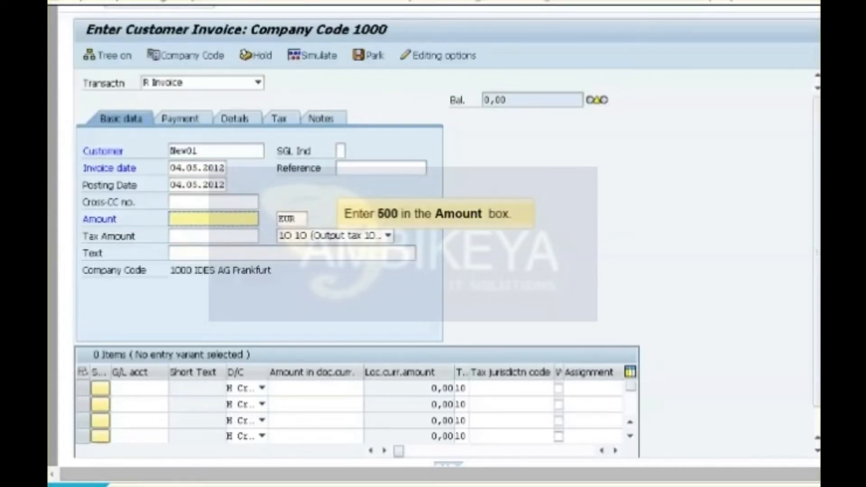
type("500")
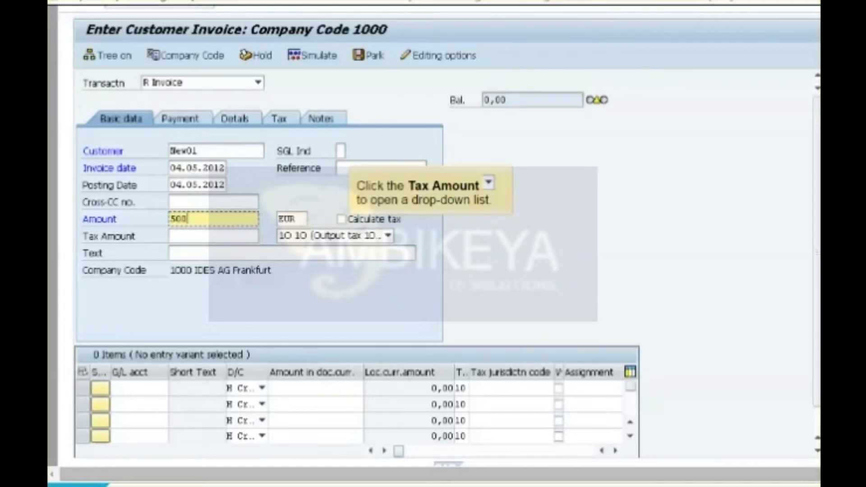
left_click(388, 236)
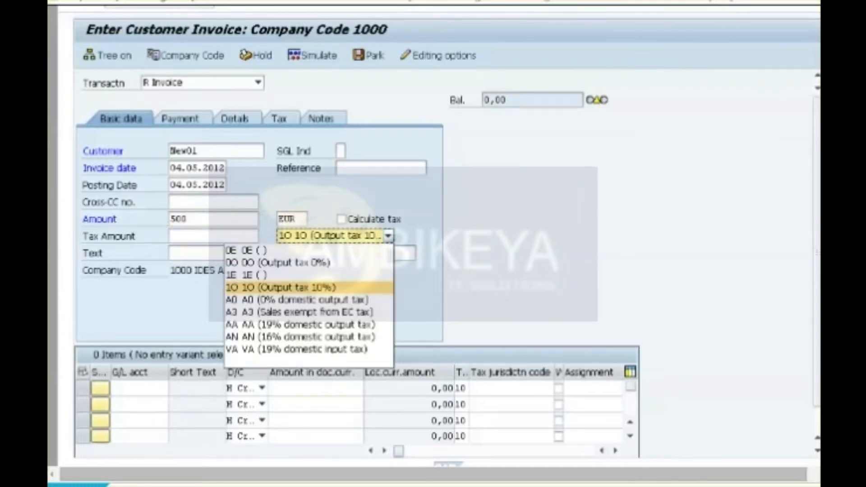
left_click(278, 262)
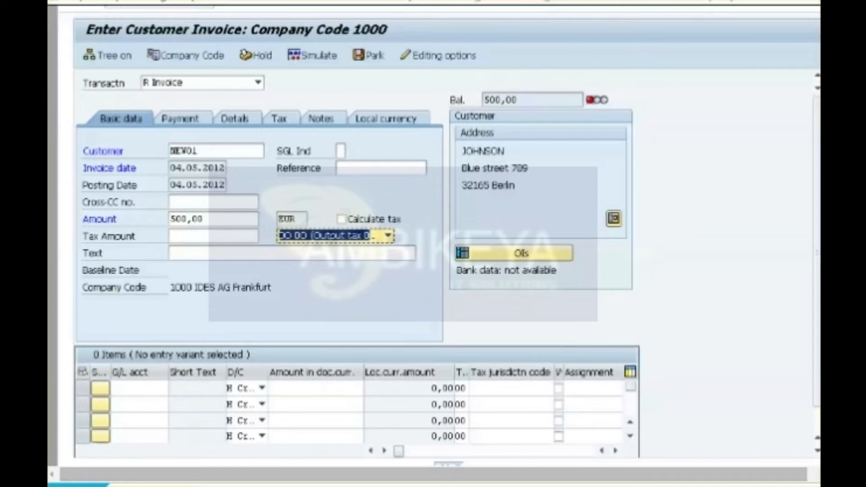
Add a credit item for the revenues G/L account with amount 500 and the tax code for Output tax 0%
left_click(139, 389)
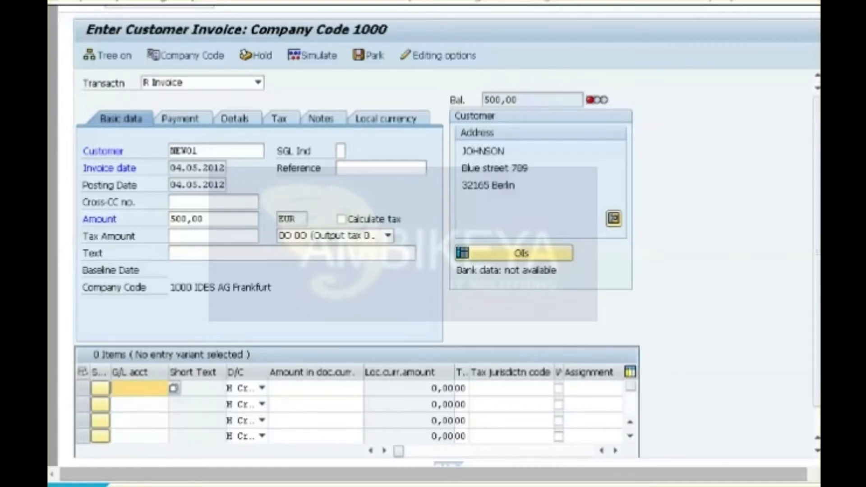
type("800200")
left_click(262, 389)
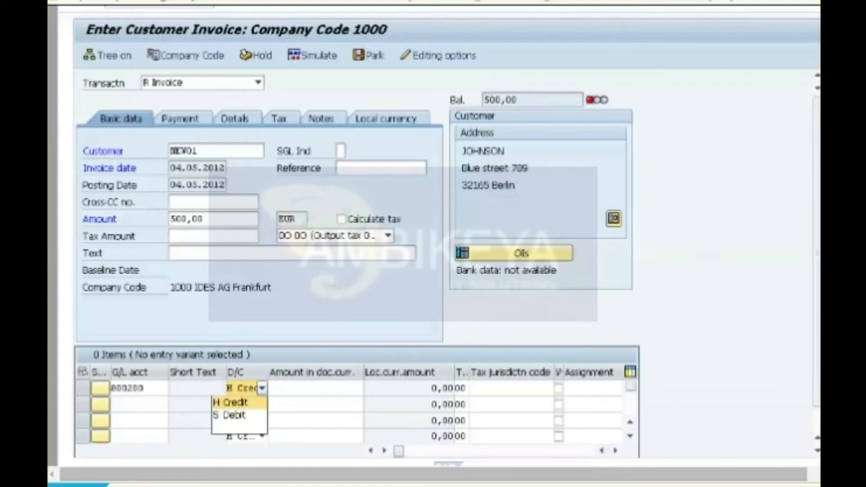
left_click(238, 403)
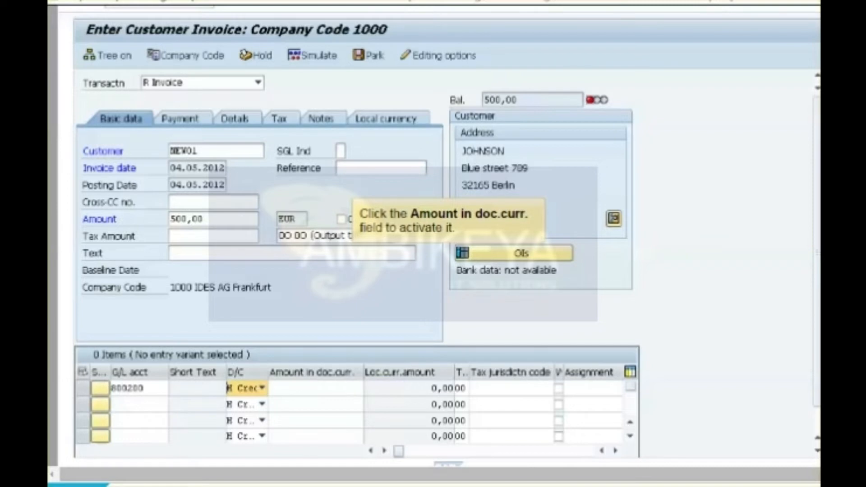
left_click(316, 389)
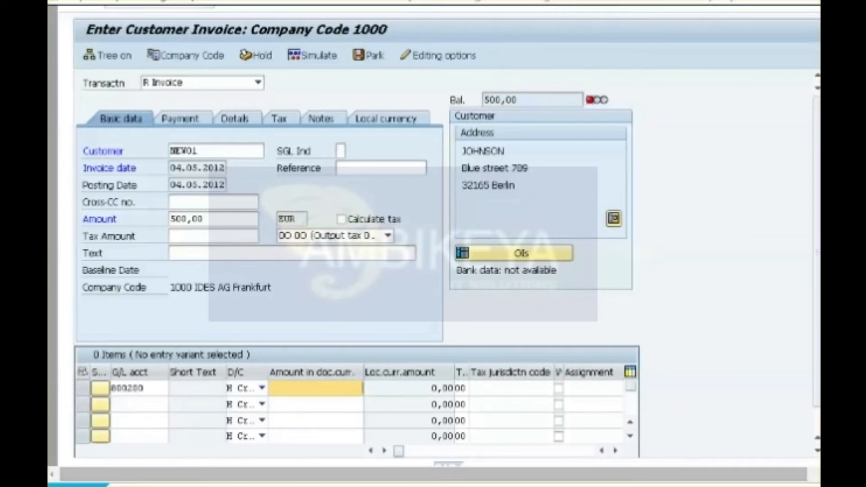
type("500")
left_click(460, 388)
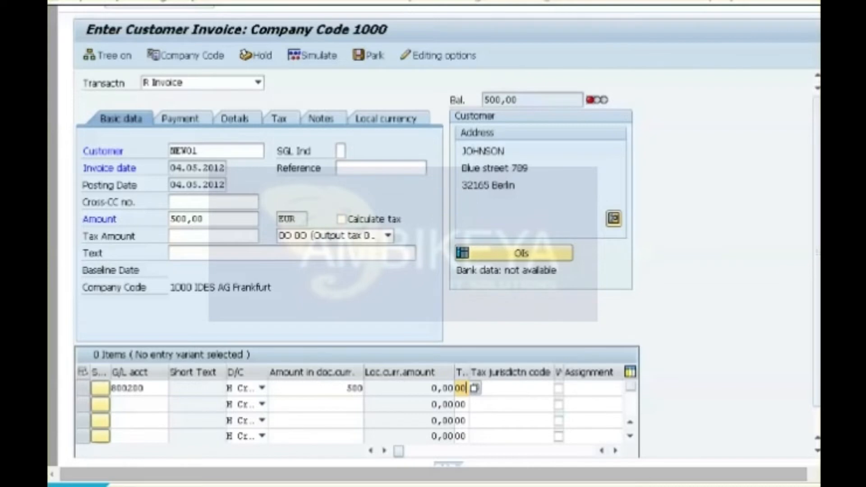
key("F4")
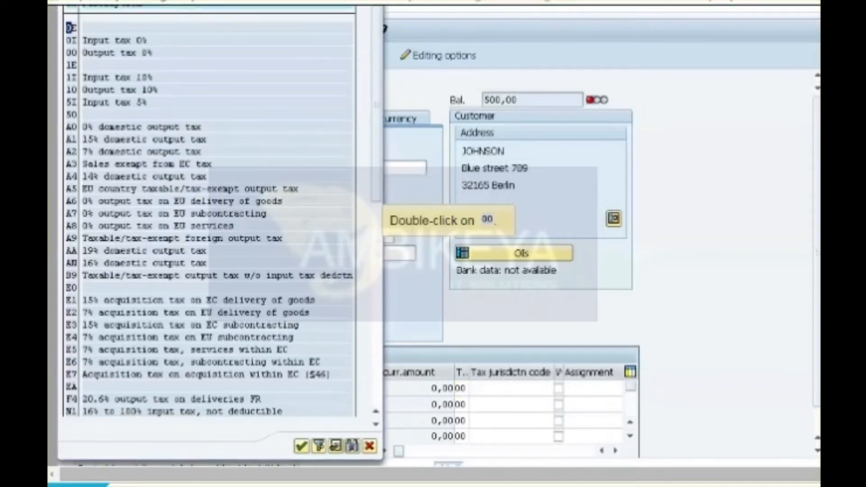
double_click(71, 52)
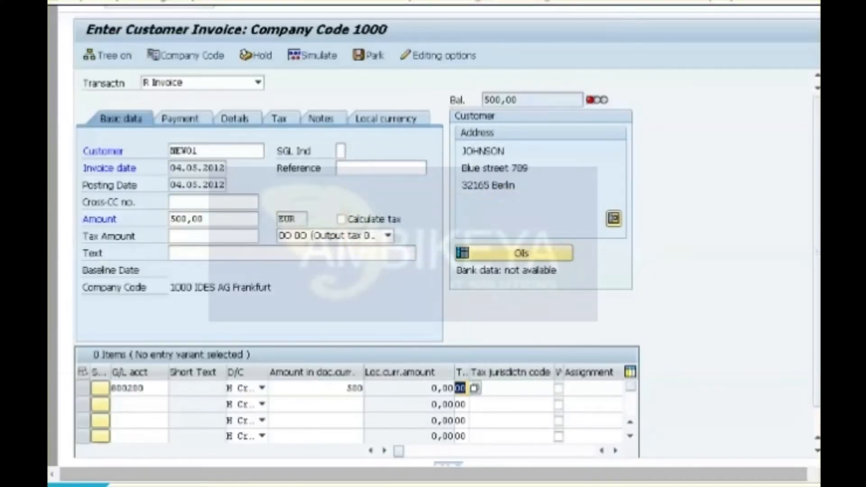
Simulate the invoice posting to review the document overview, and return to the invoice entry screen
key("F9")
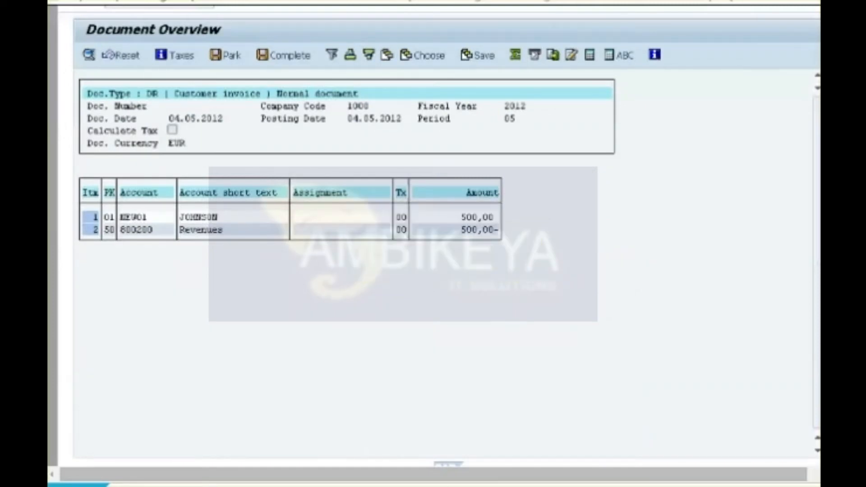
key("F3")
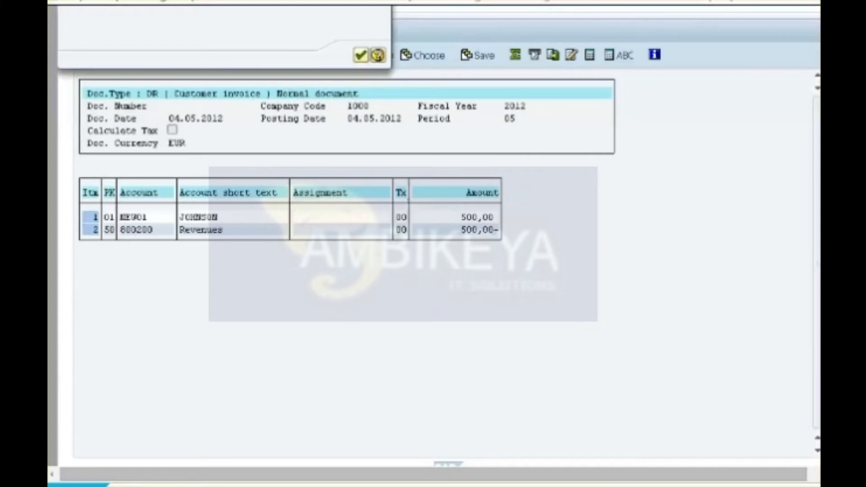
key("Return")
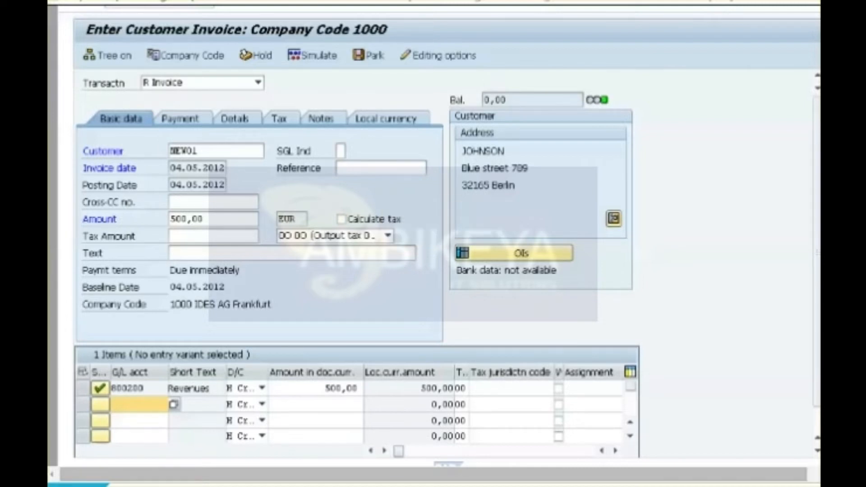
Enter the text "Customer invoice-01" in the basic data and post the invoice
left_click(291, 253)
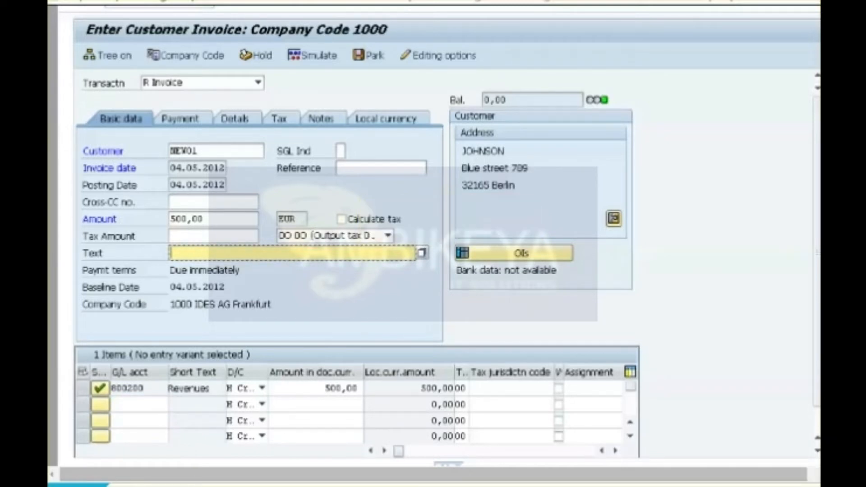
type("Customer invoice-01")
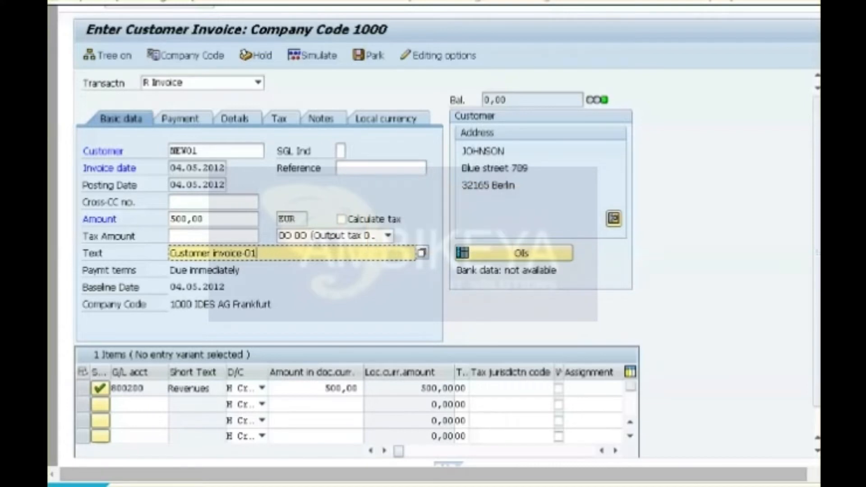
key("ctrl+s")
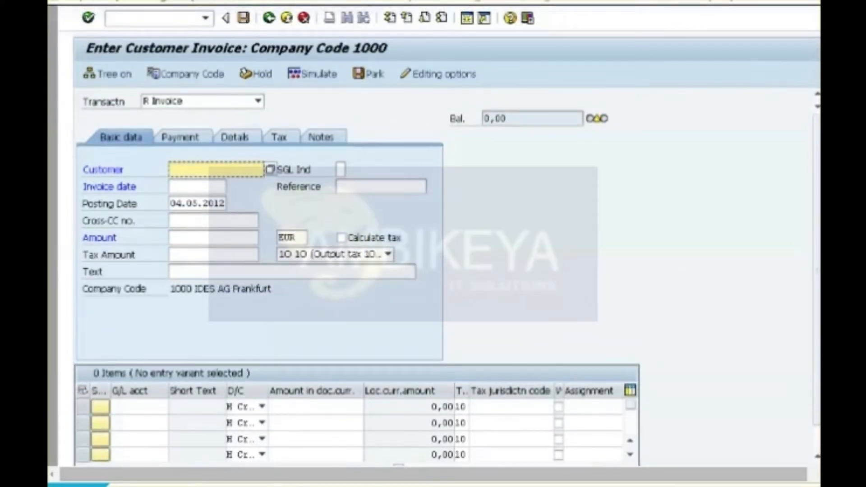
Exit invoice entry, discarding the blank form, and start the exercise for creating an invoice using the complex posting screen
key("shift+F3")
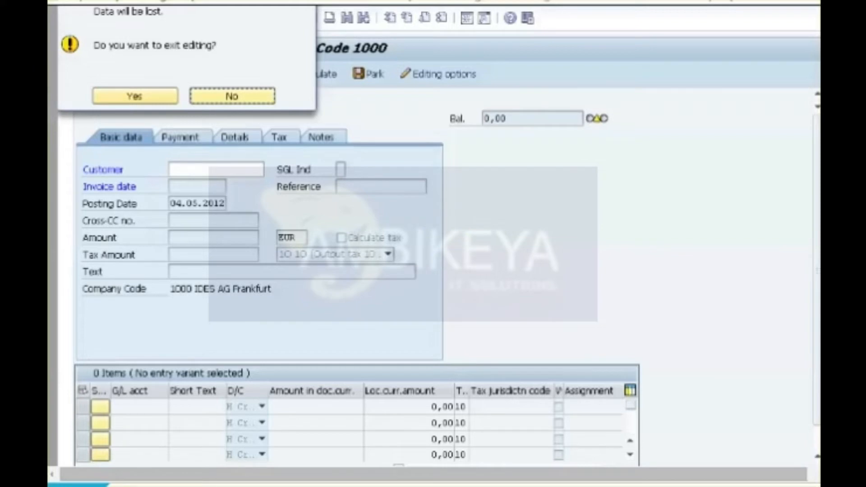
left_click(135, 96)
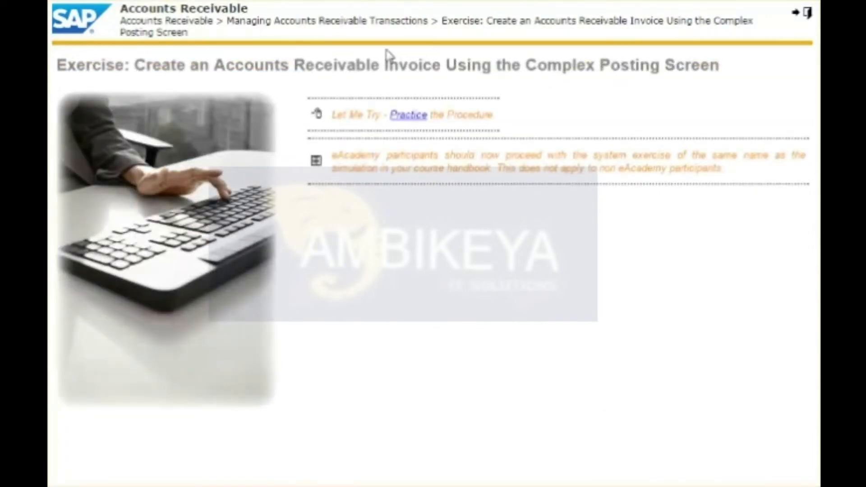
left_click(409, 114)
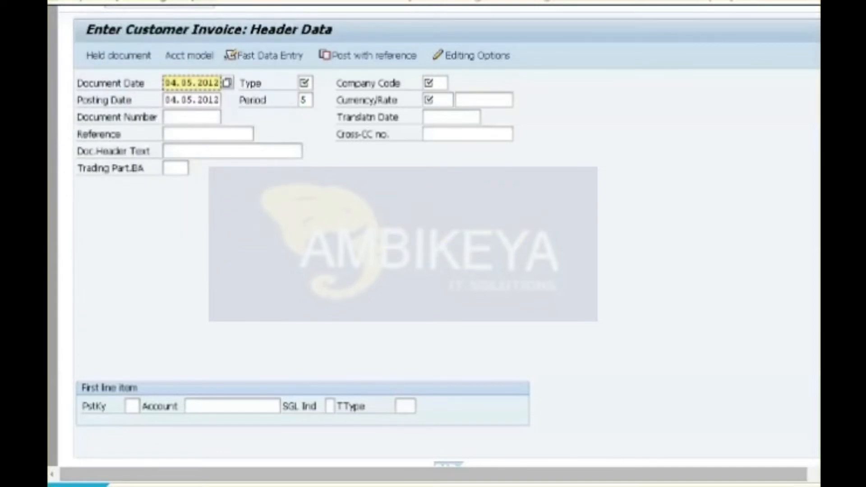
Fill in the invoice header with company code 1000, currency EUR and document type DR (Customer invoice)
left_click(434, 83)
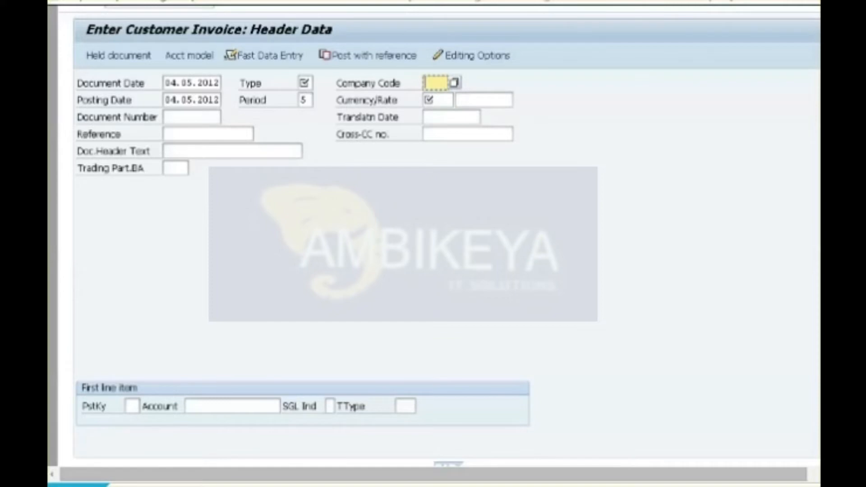
type("1000")
left_click(438, 101)
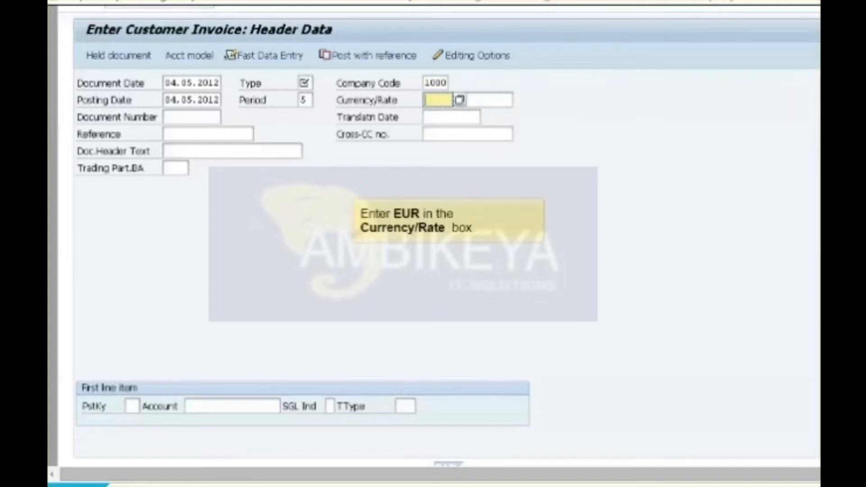
type("EUR")
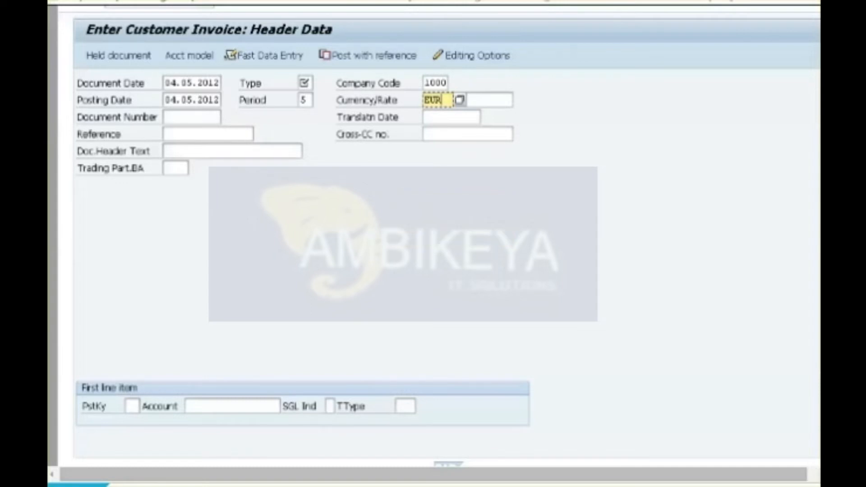
left_click(305, 83)
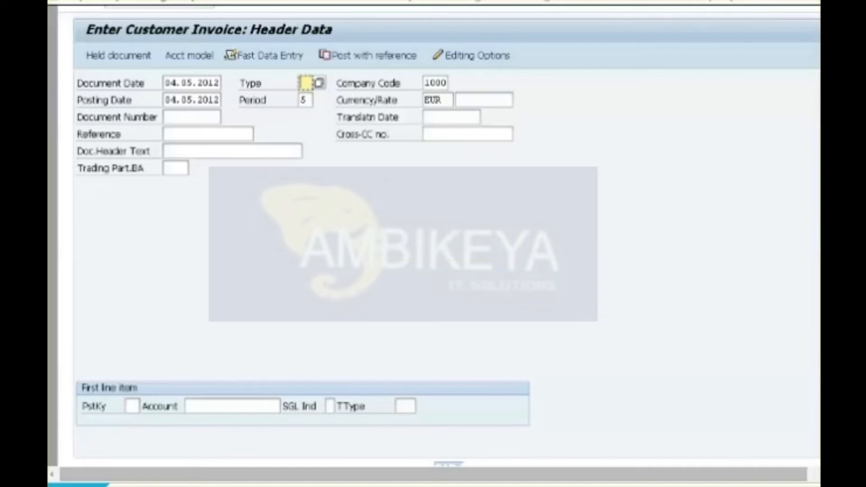
left_click(319, 83)
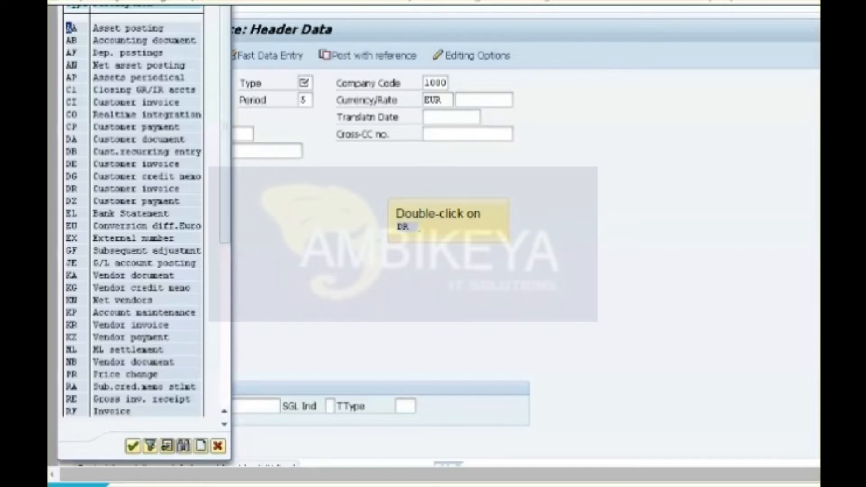
double_click(71, 189)
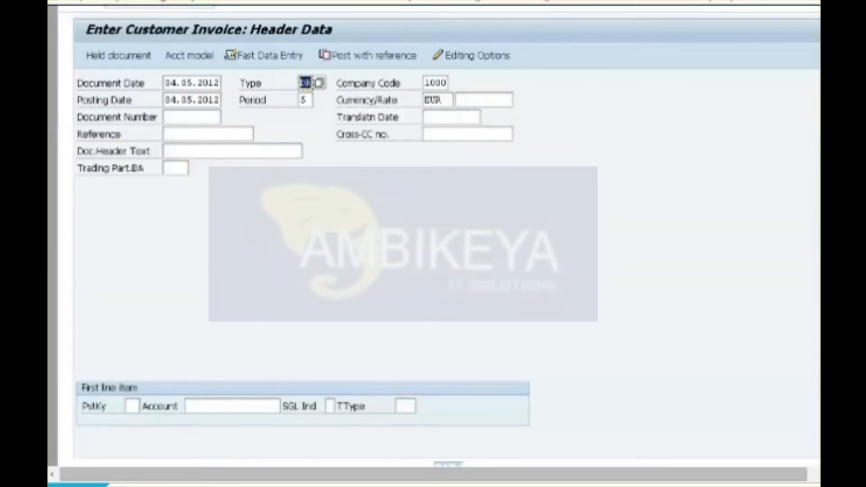
Define the first line item with posting key 01 and the customer's account ID, and continue to its item details
left_click(133, 406)
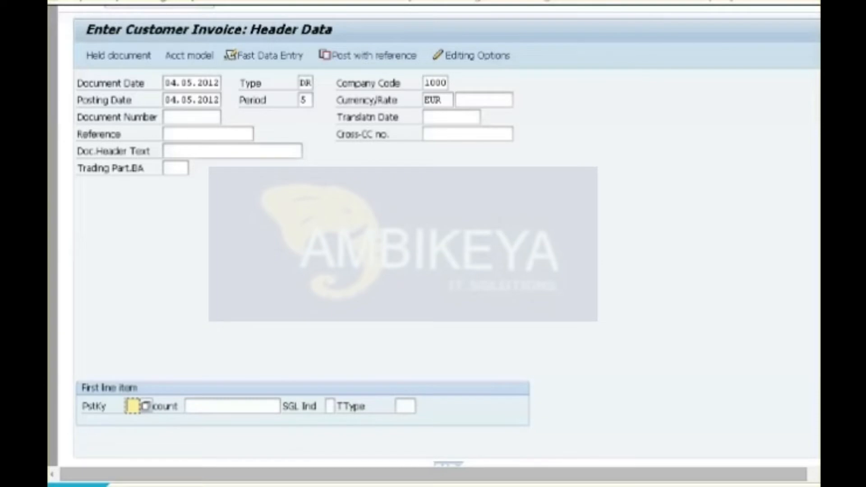
type("01")
left_click(233, 407)
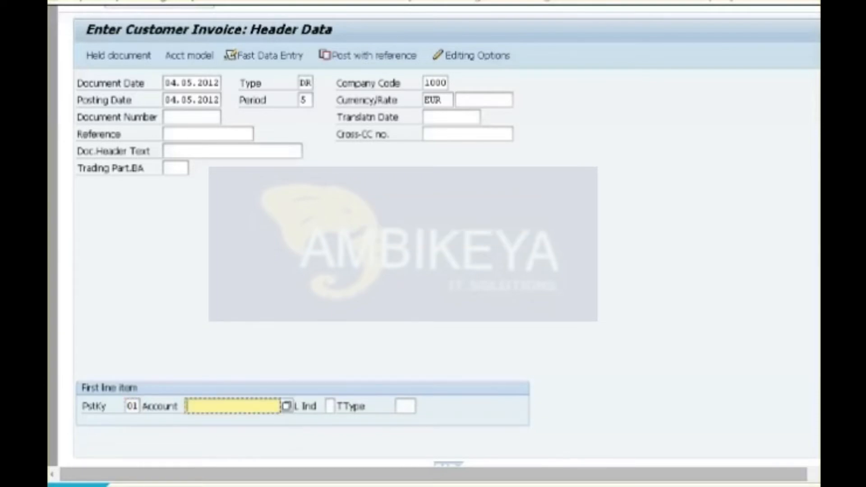
type("Bev01")
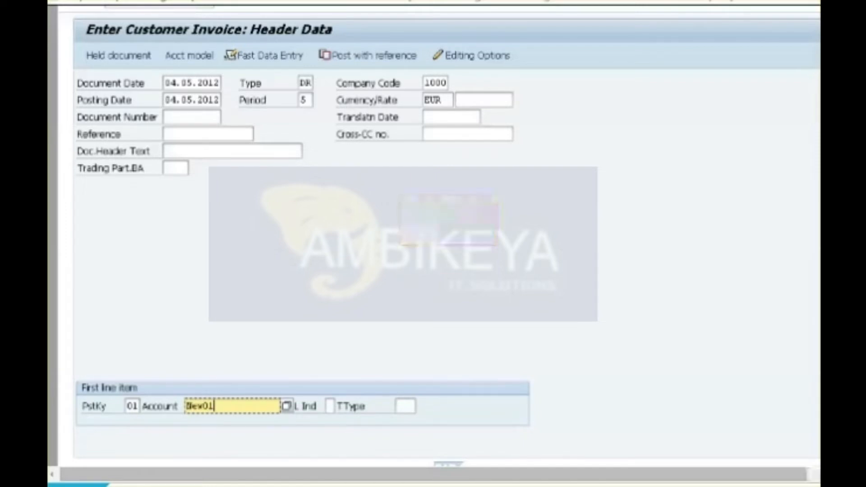
key("Return")
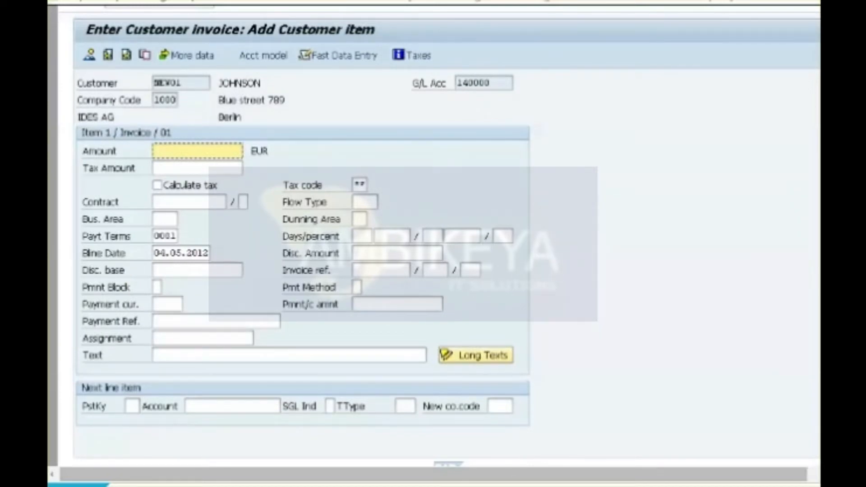
Set the customer item's amount to 700 EUR and its tax code to Output tax 0%
type("700")
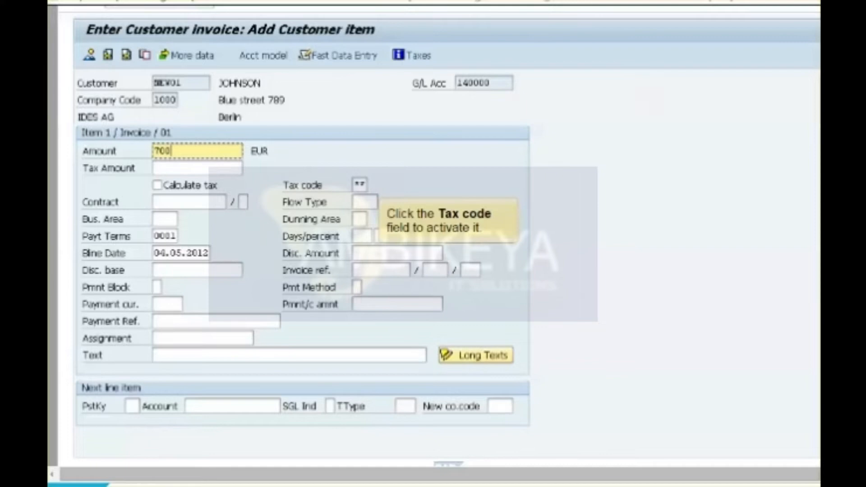
left_click(360, 185)
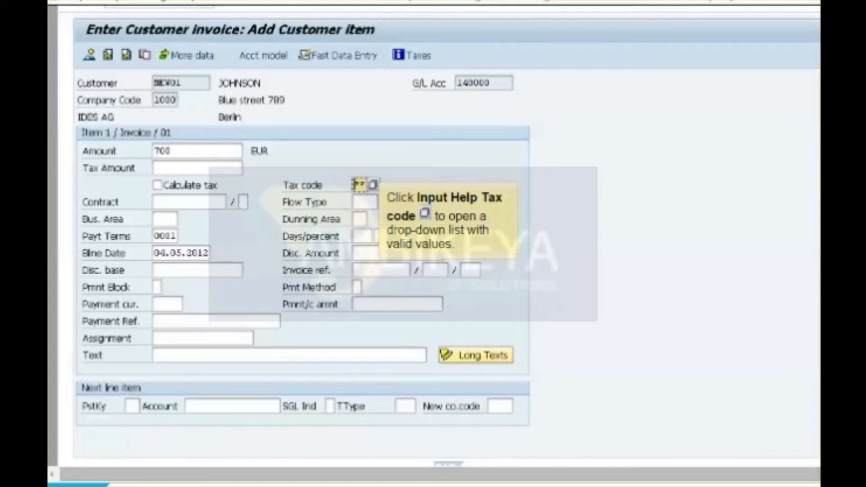
left_click(373, 184)
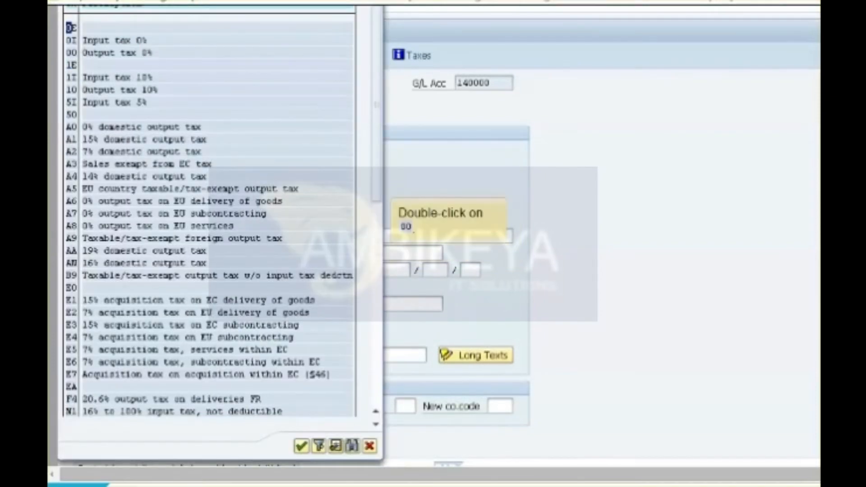
double_click(116, 52)
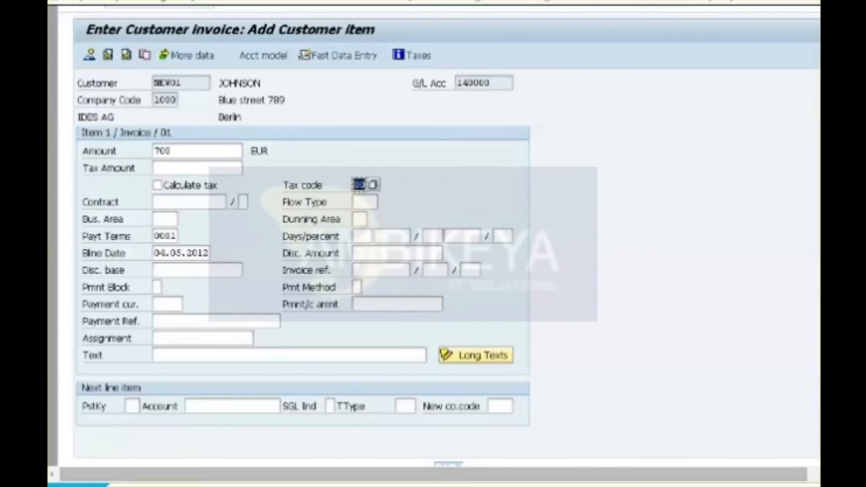
Define the next line item with posting key 50 and the sales revenues G/L account, and continue to its item details
left_click(144, 405)
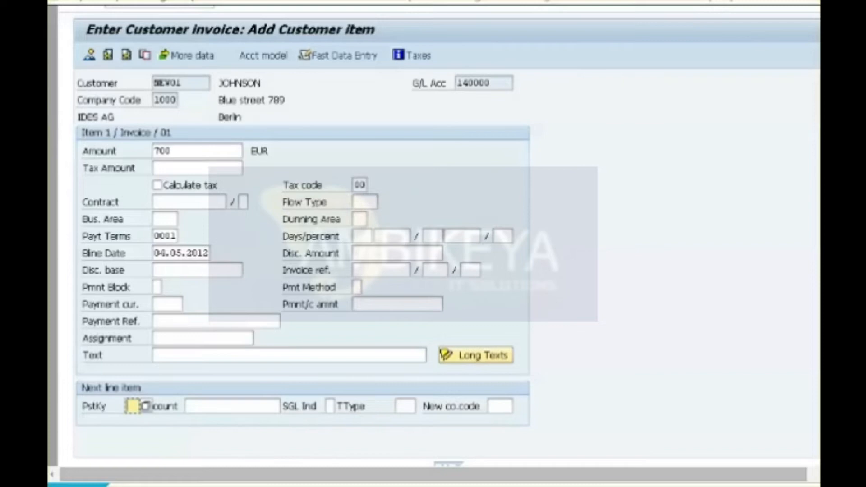
type("50")
left_click(232, 406)
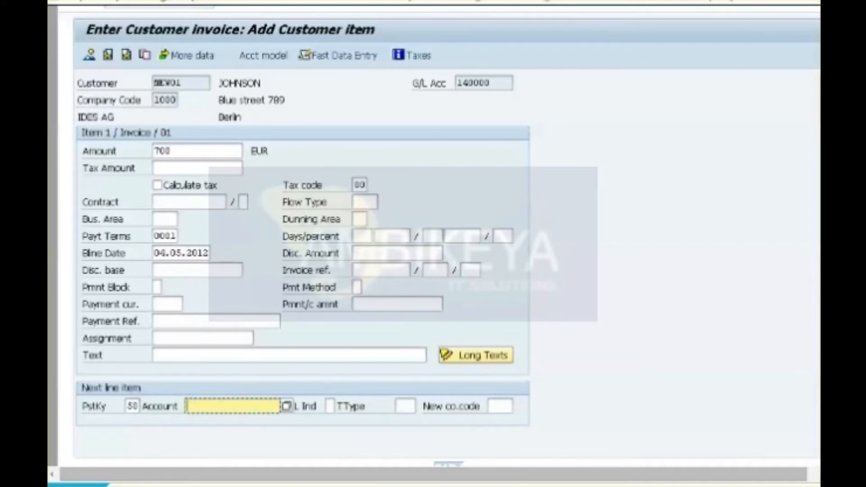
type("800200")
key("Return")
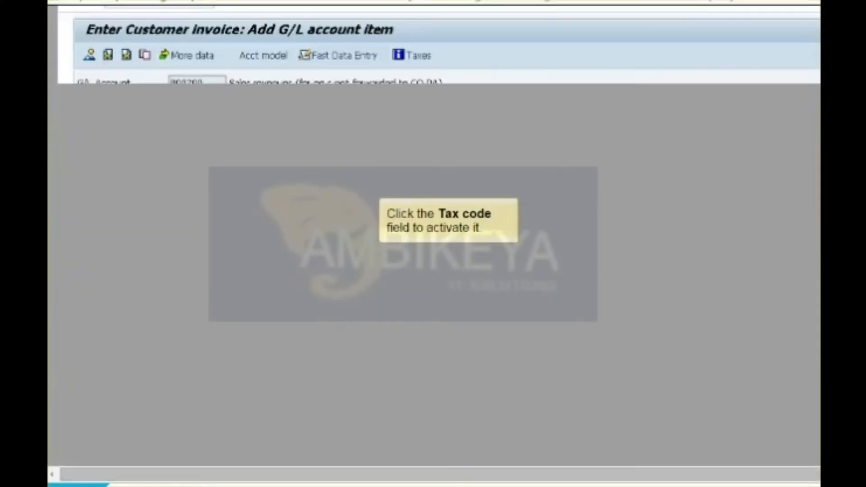
Set the sales revenues G/L item's amount to 700 EUR and its tax code to Output tax 0%
type("700")
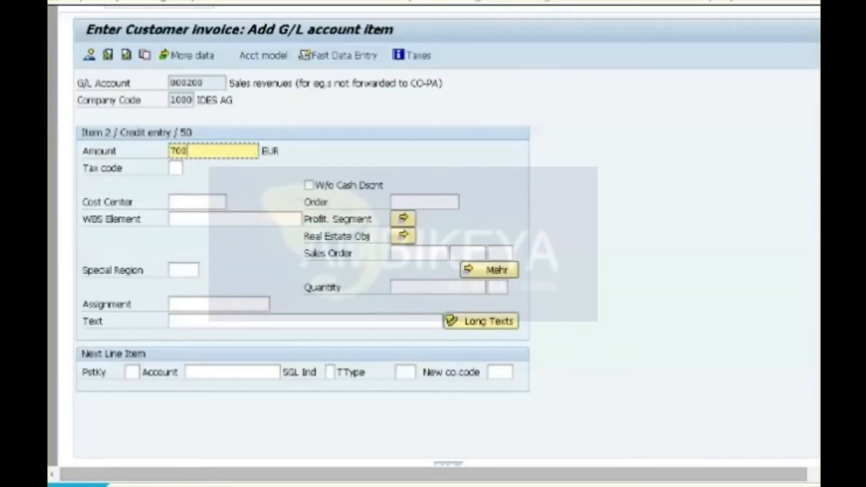
left_click(175, 168)
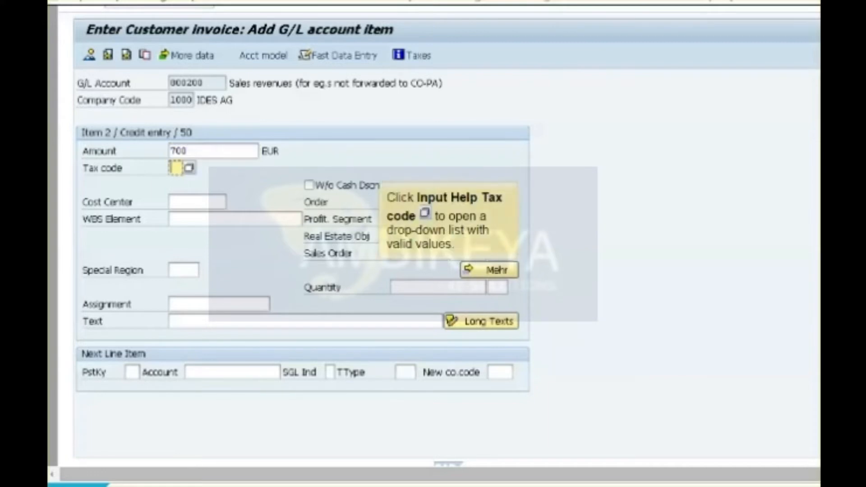
key("F4")
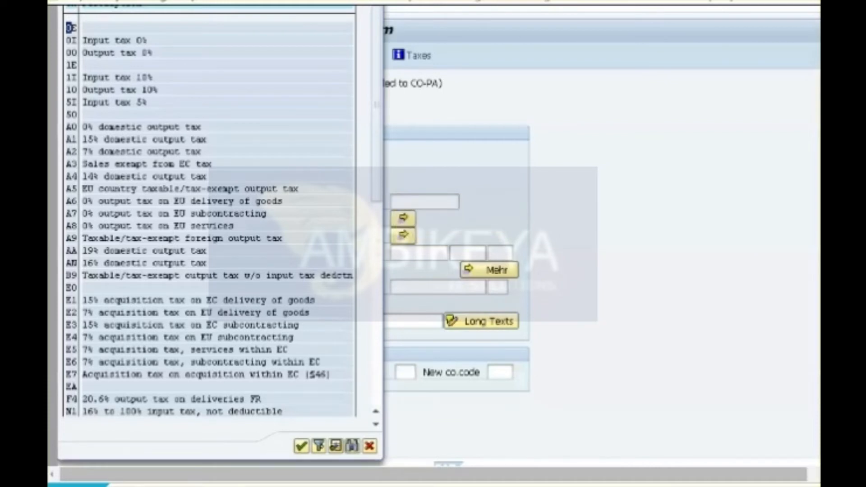
double_click(72, 53)
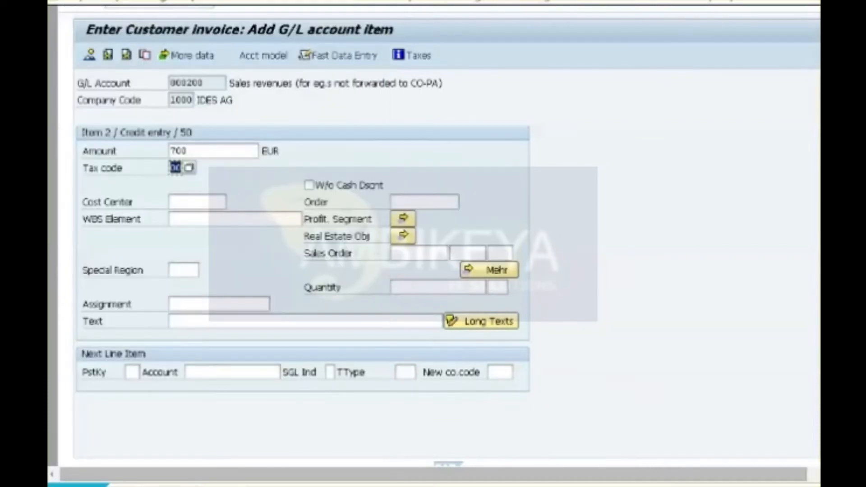
Post the customer invoice from the document overview and exit invoice entry to finish the exercise
left_click(89, 55)
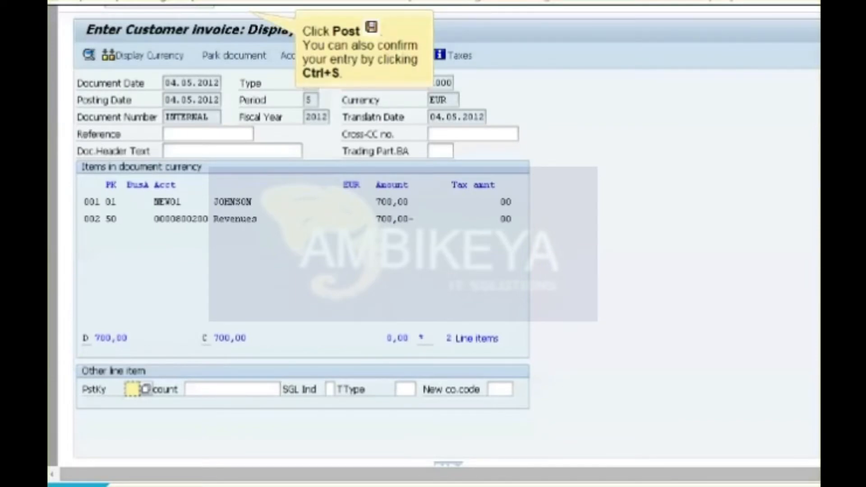
key("ctrl+s")
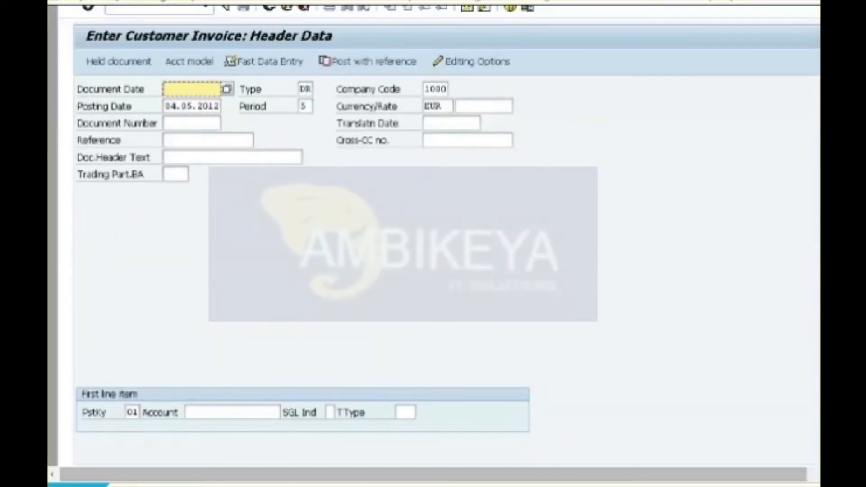
key("shift+F3")
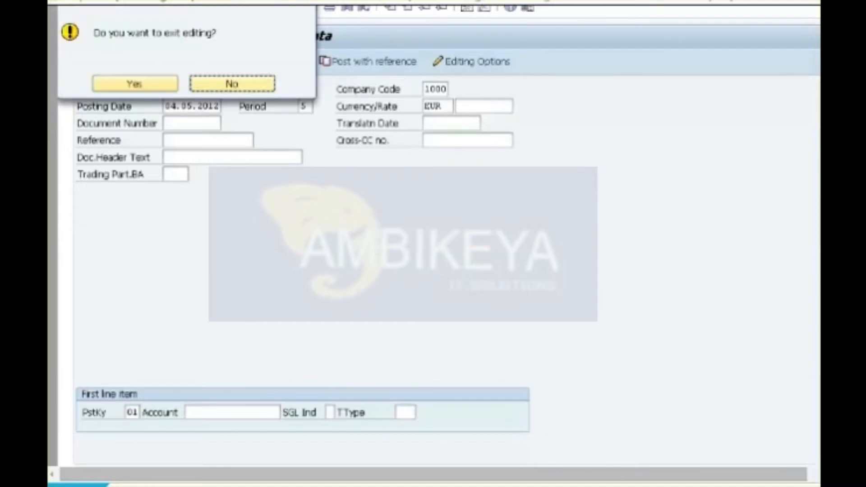
left_click(135, 84)
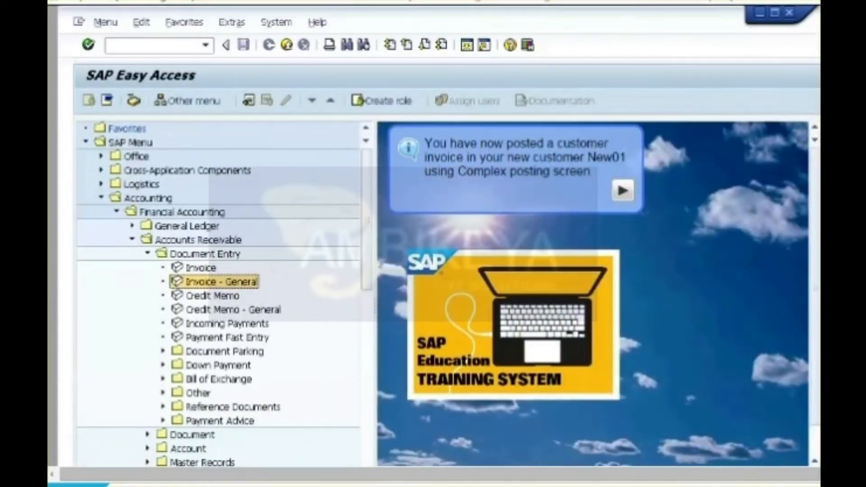
left_click(623, 190)
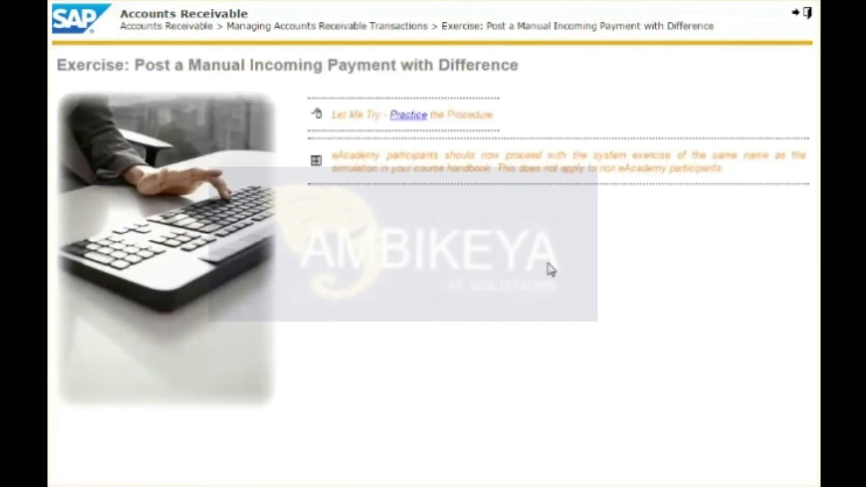
Start the practice for posting a manual incoming payment with difference and open the Incoming Payments transaction under Accounts Receivable document entry
left_click(410, 117)
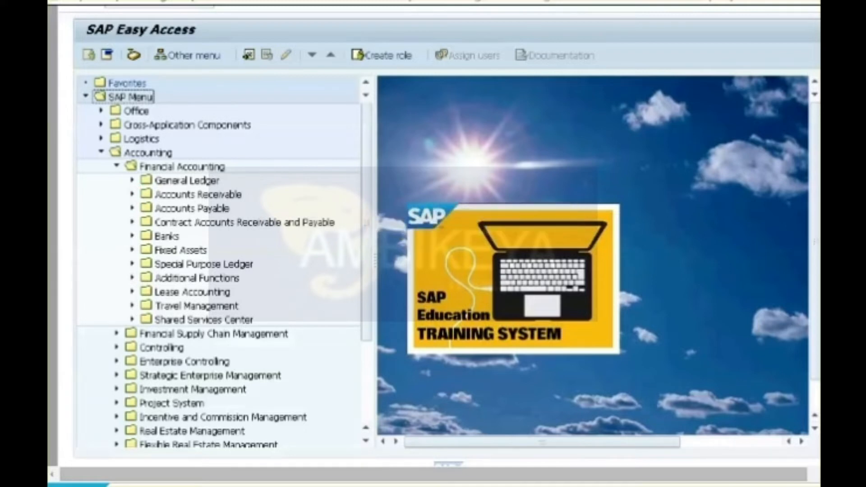
left_click(132, 194)
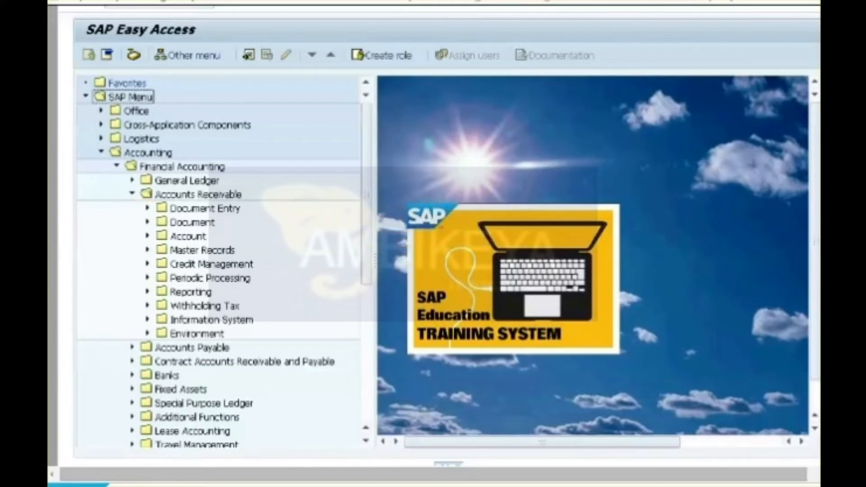
left_click(148, 208)
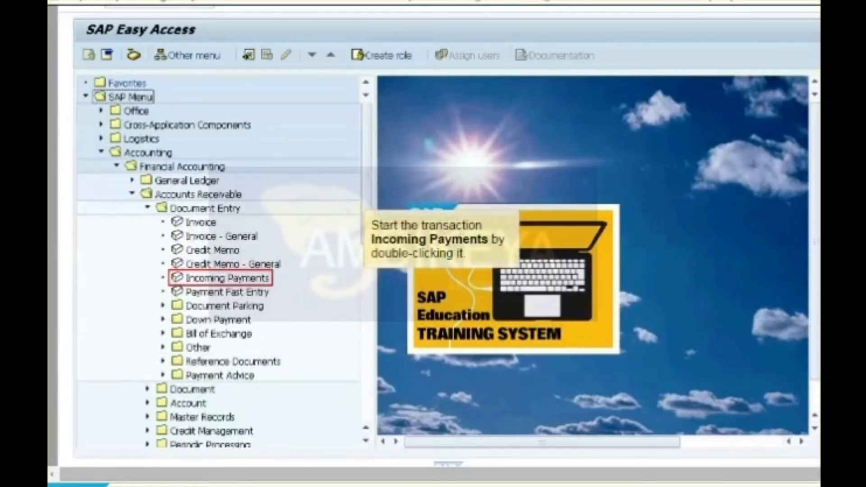
double_click(227, 278)
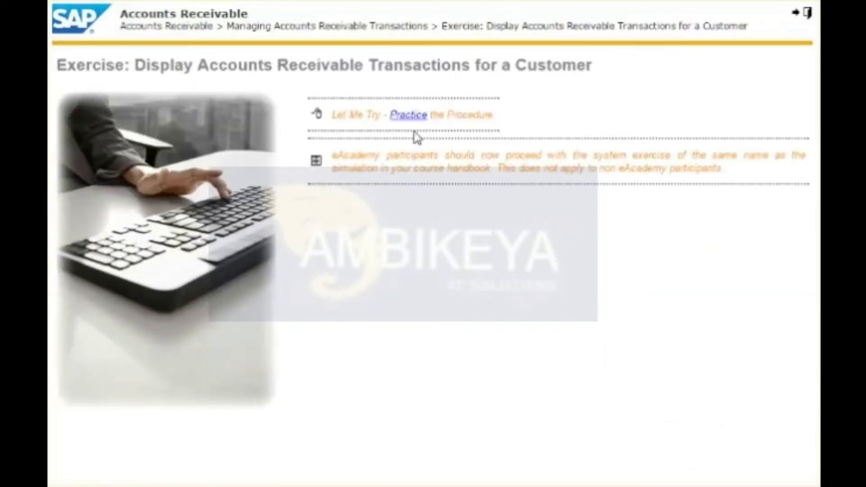
Start the practice for displaying a customer's transactions and list all items of the customer's account in company code 1000
left_click(409, 116)
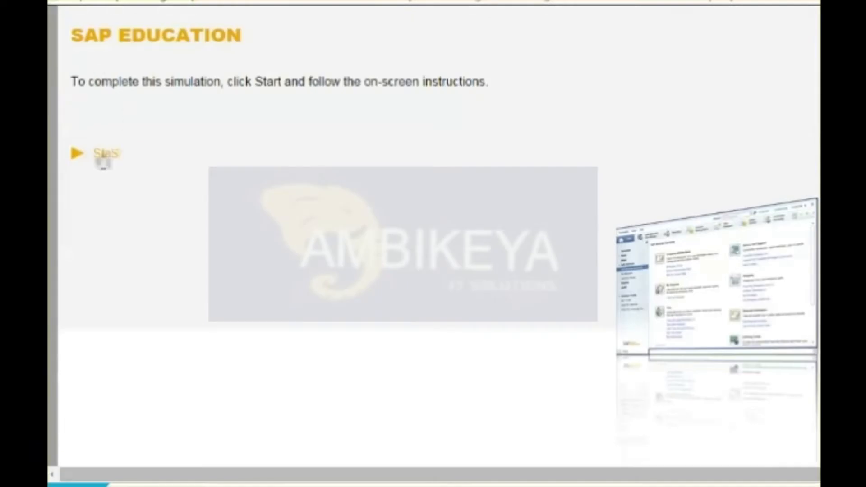
left_click(100, 155)
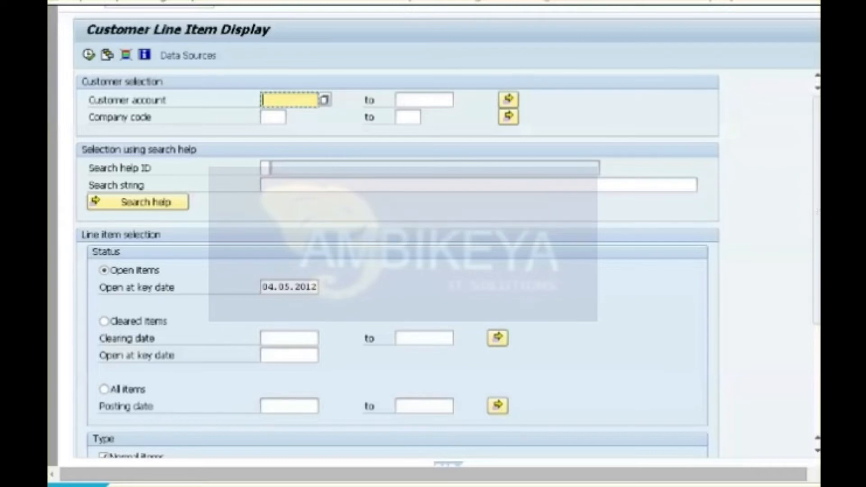
type("Customer01")
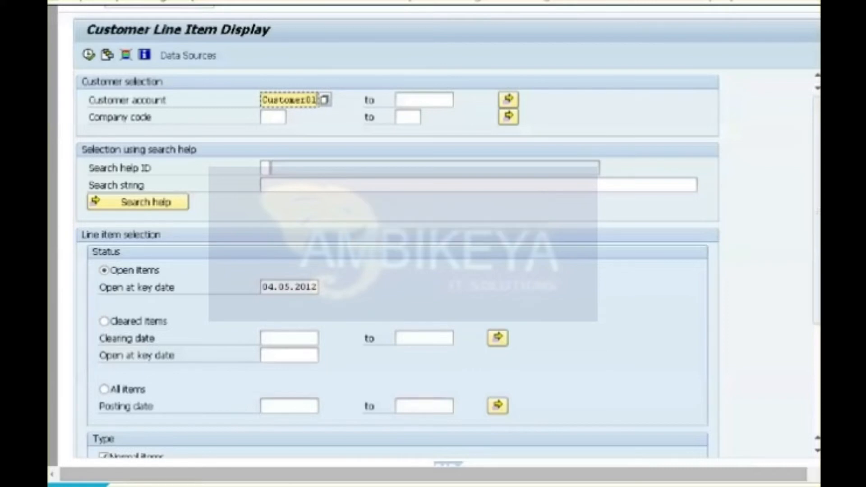
left_click(273, 117)
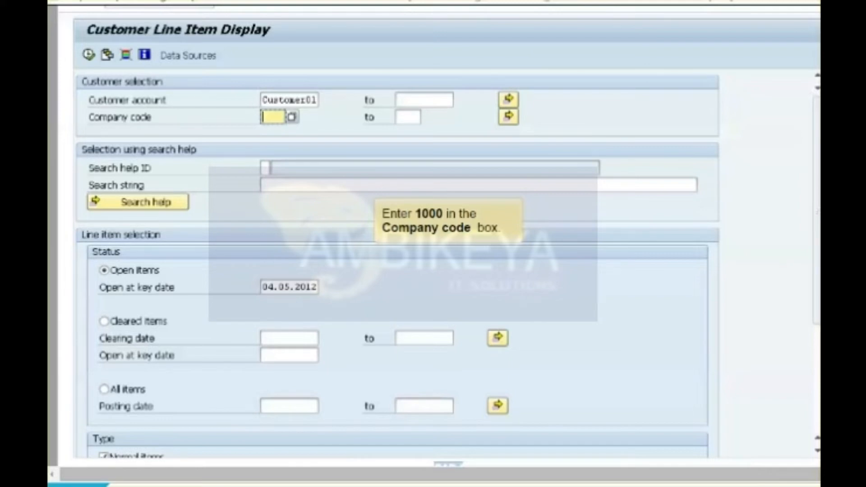
type("1000")
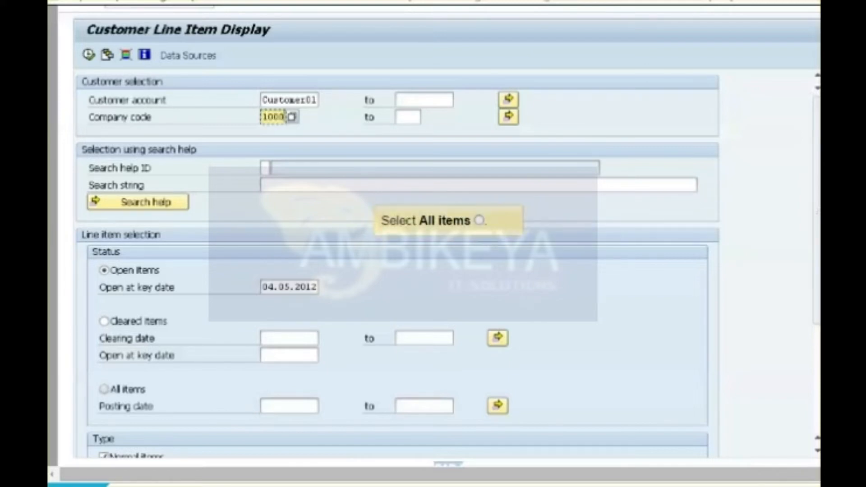
left_click(104, 390)
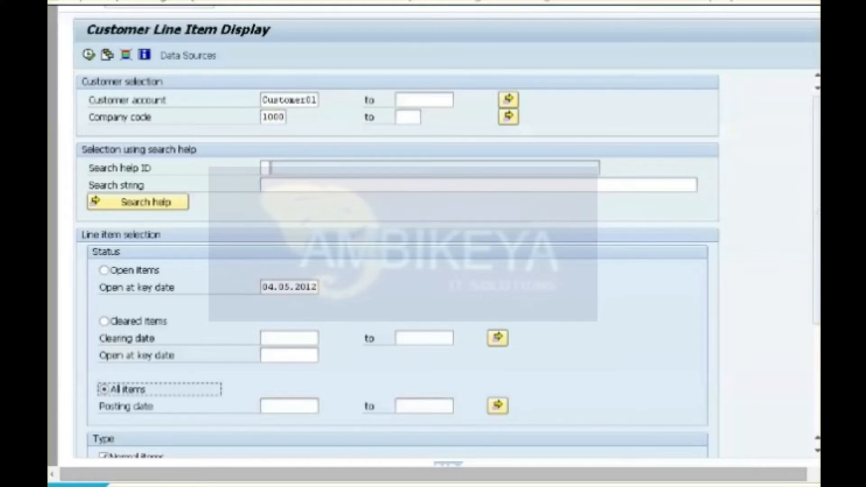
key("F8")
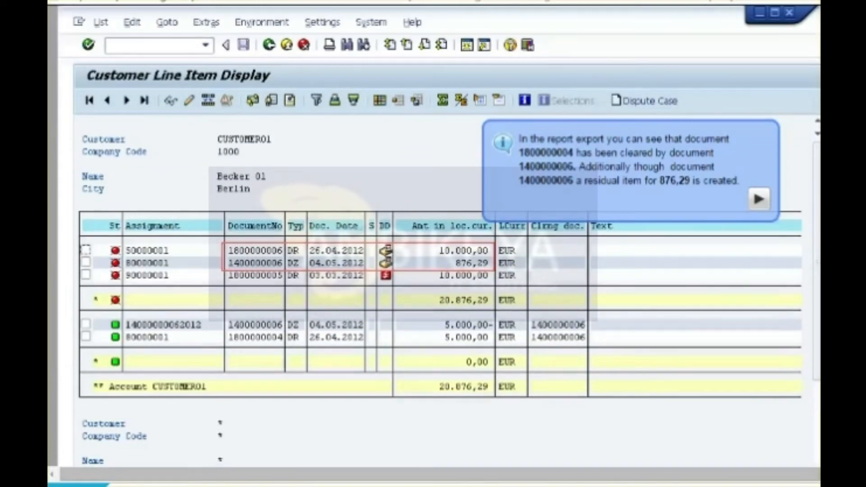
Leave the customer line item report and its selection screen to end the simulation
key("F3")
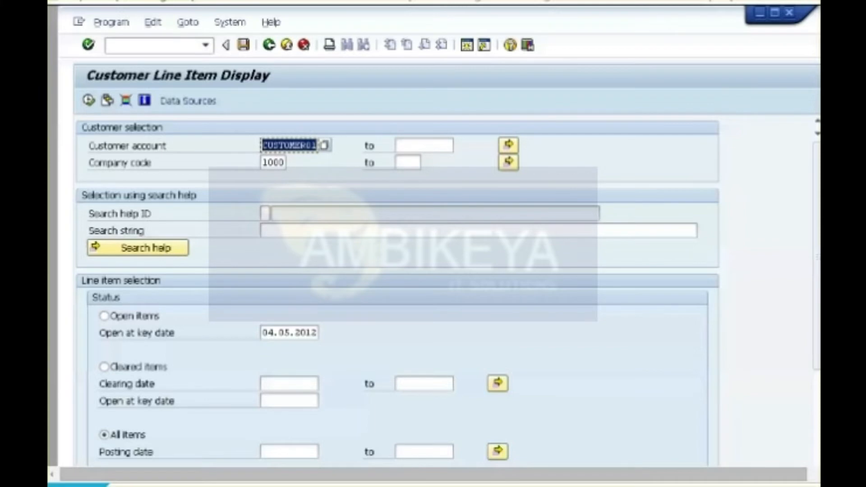
key("F3")
key("Return")
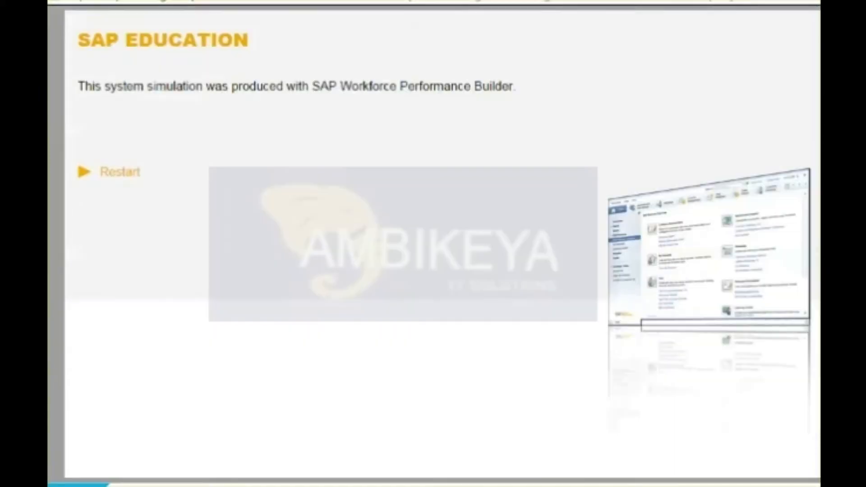
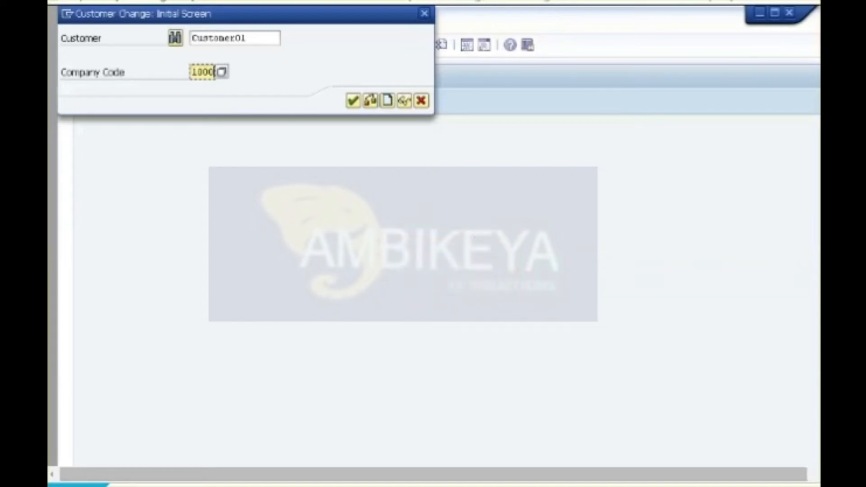
Open the customer's master record for company code 1000 and set the communication language to English
key("Return")
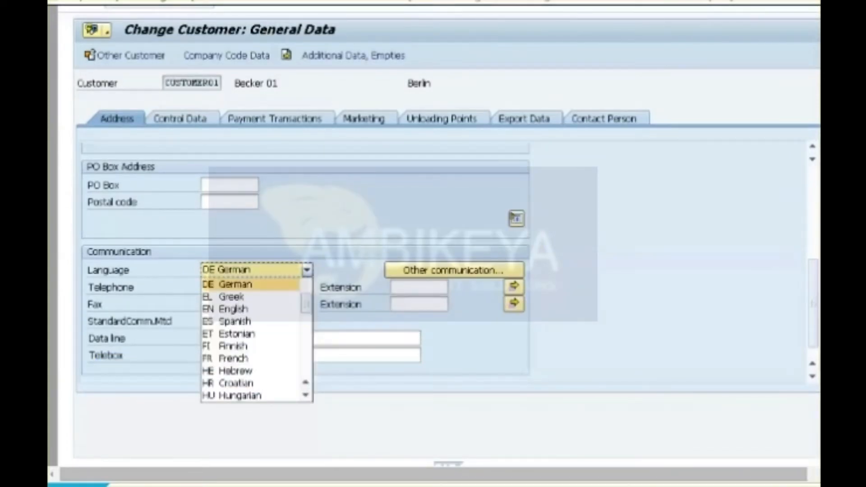
left_click(233, 309)
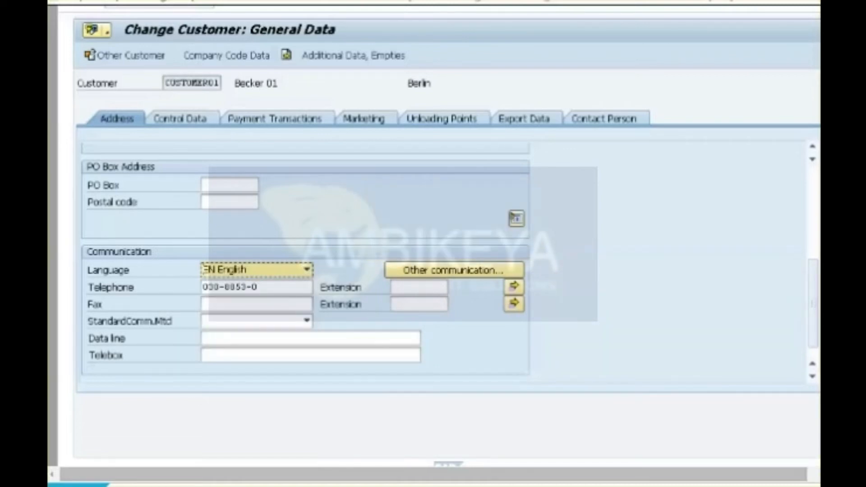
Assign dunning procedure 0001 in the customer's company code correspondence data, then save and leave the master record change
left_click(227, 55)
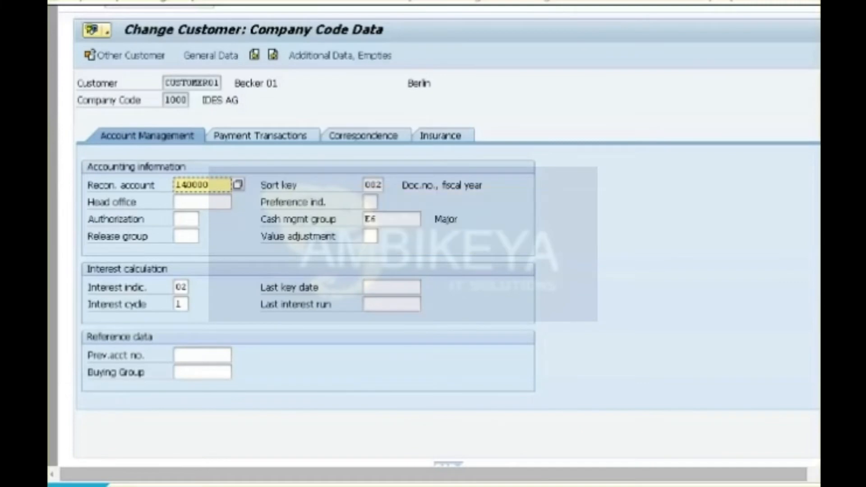
left_click(364, 135)
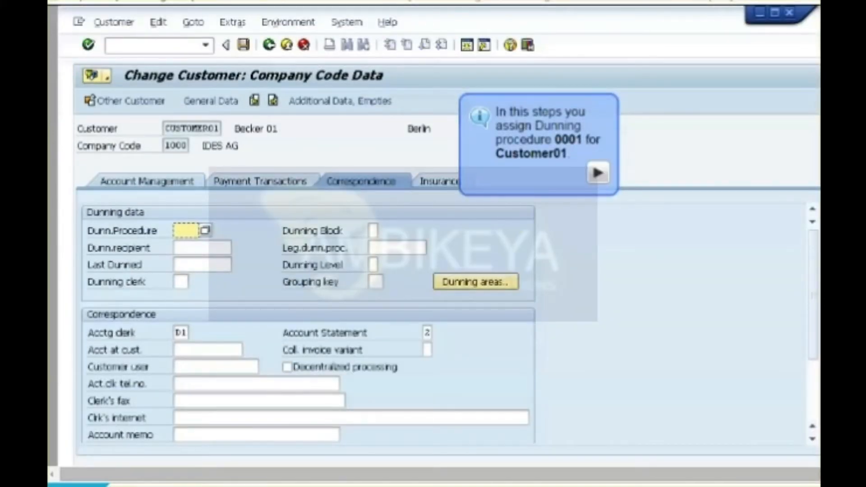
type("0001")
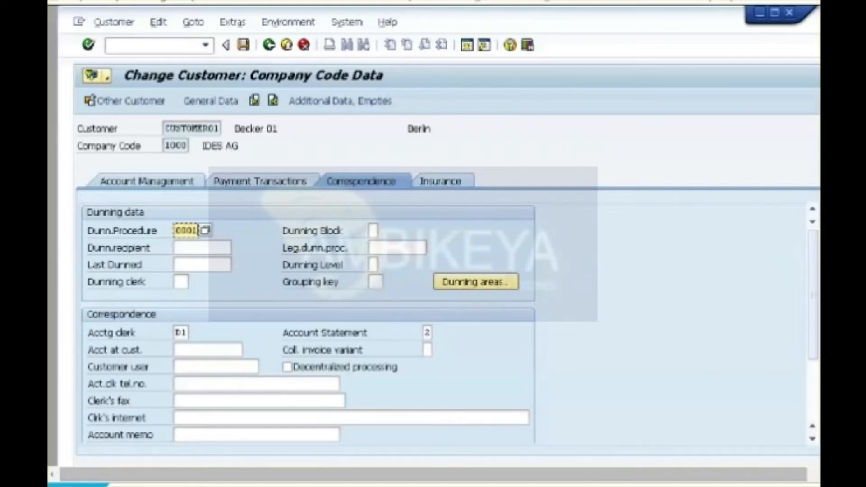
key("ctrl+s")
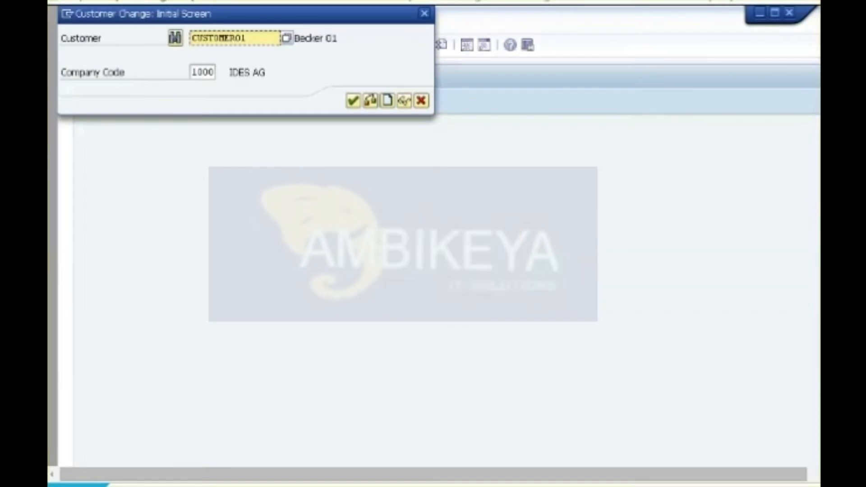
key("F12")
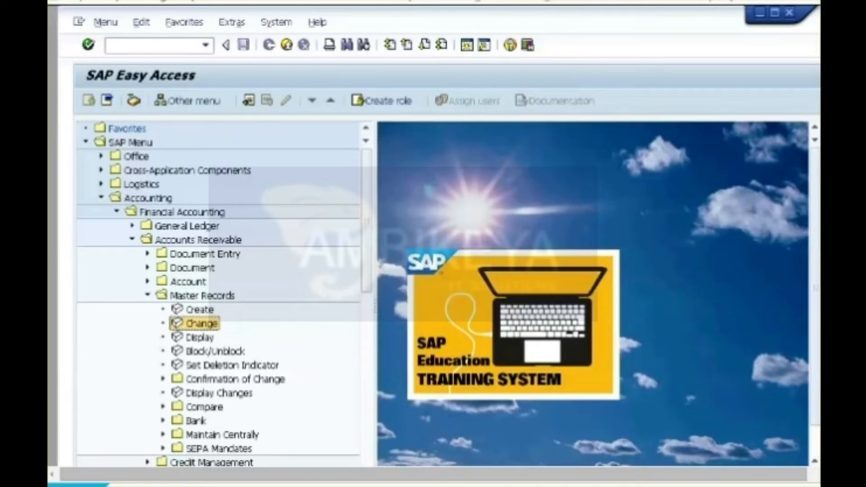
Open the Dunning transaction from the periodic processing functions of Accounts Receivable
key("ctrl+F11")
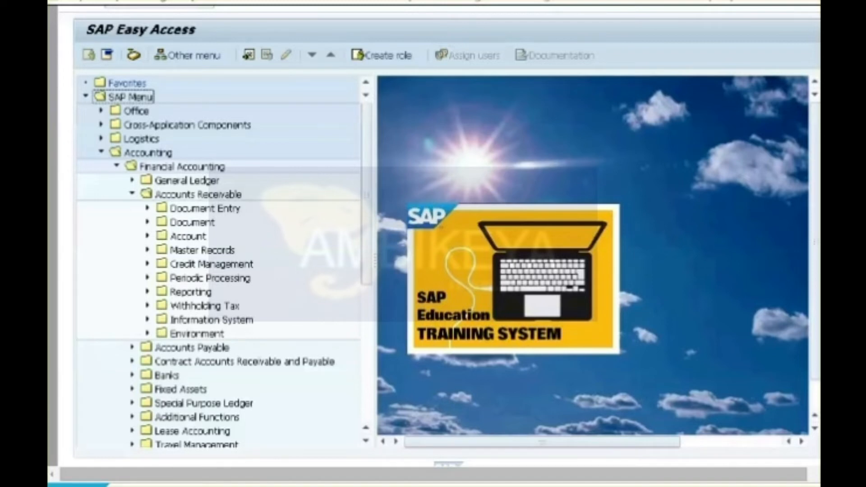
left_click(147, 278)
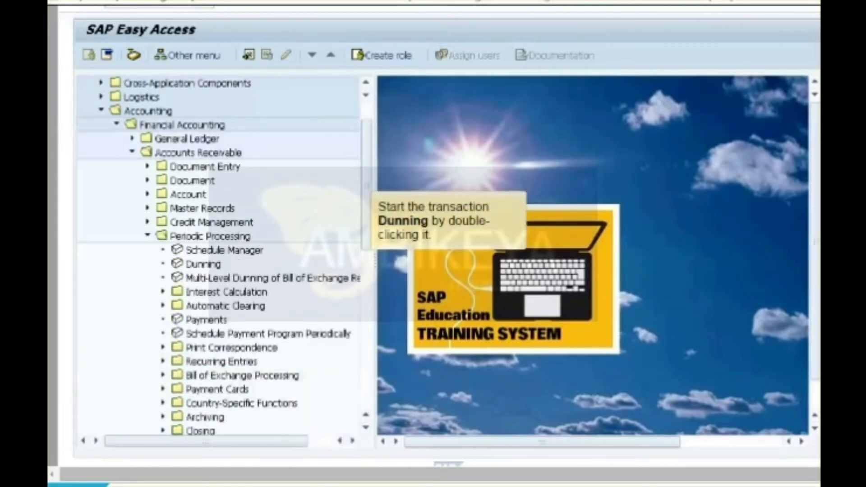
double_click(203, 264)
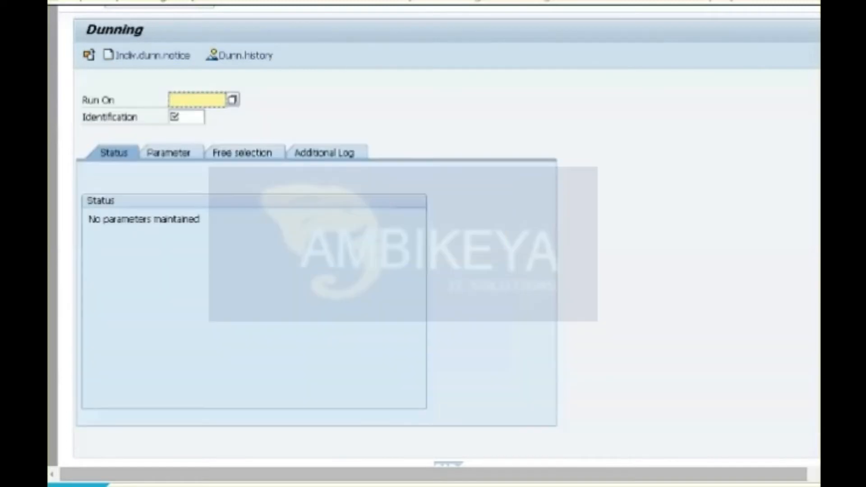
Identify the dunning run with run date 17.05.2012 and identification GR01
type("17.05.2012")
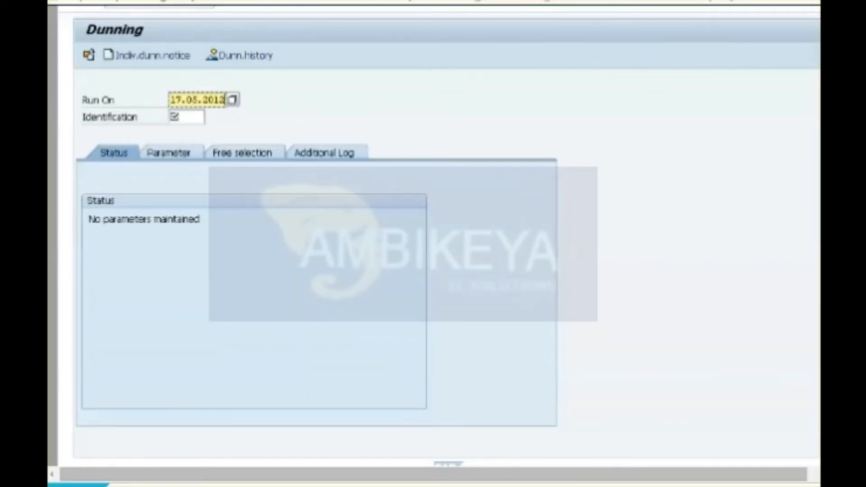
left_click(186, 117)
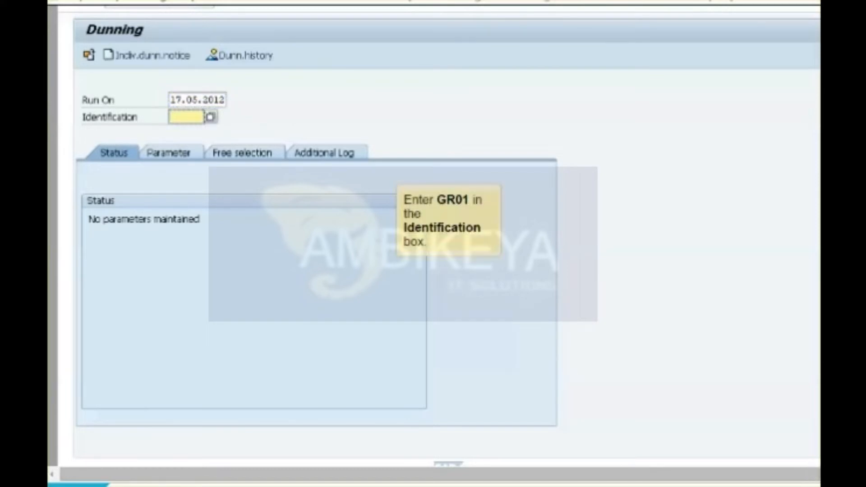
type("GR01")
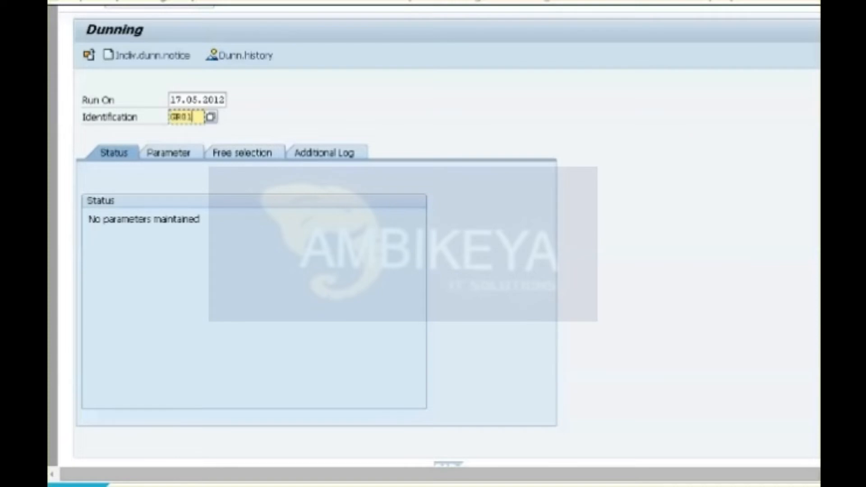
key("Return")
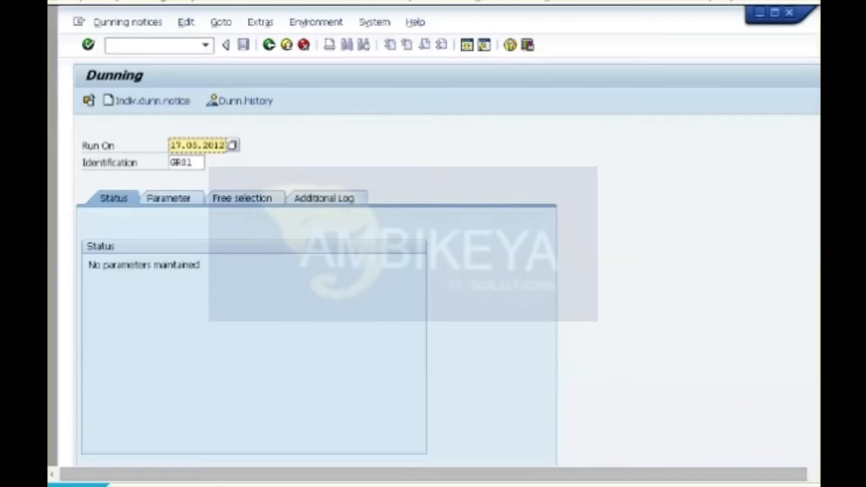
In the run's parameters, set both the dunning date and the documents posted up to date to 17.05.2012
left_click(169, 199)
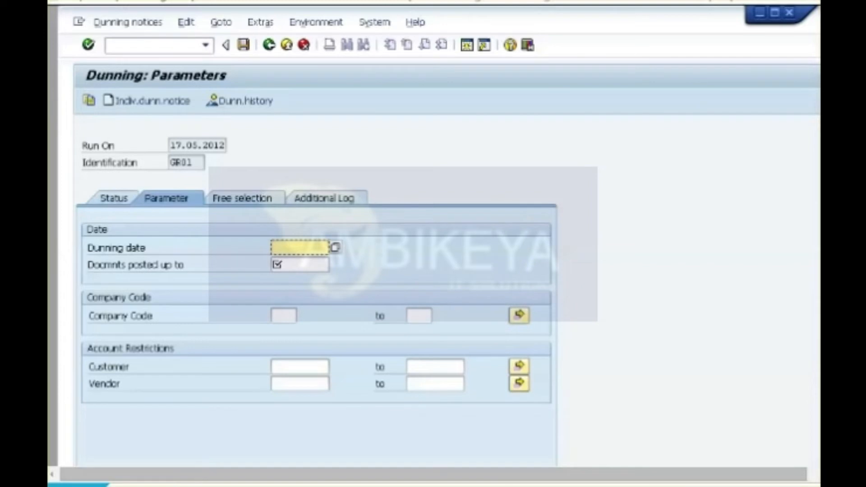
key("F4")
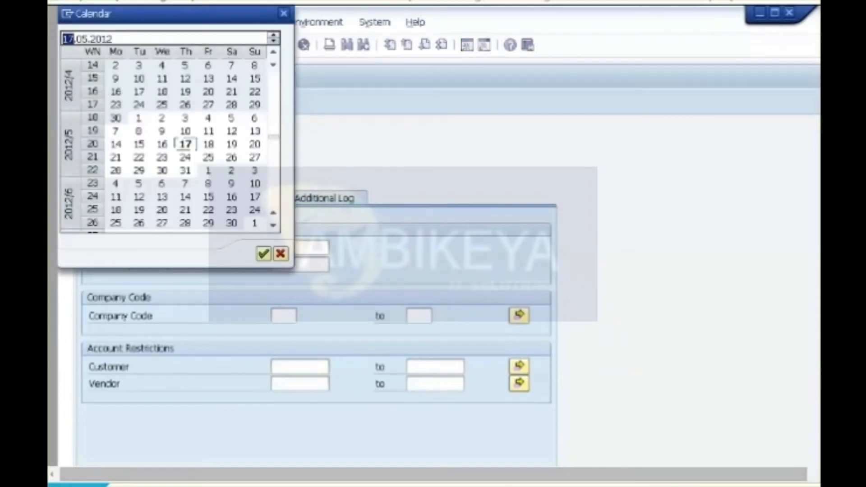
left_click(186, 145)
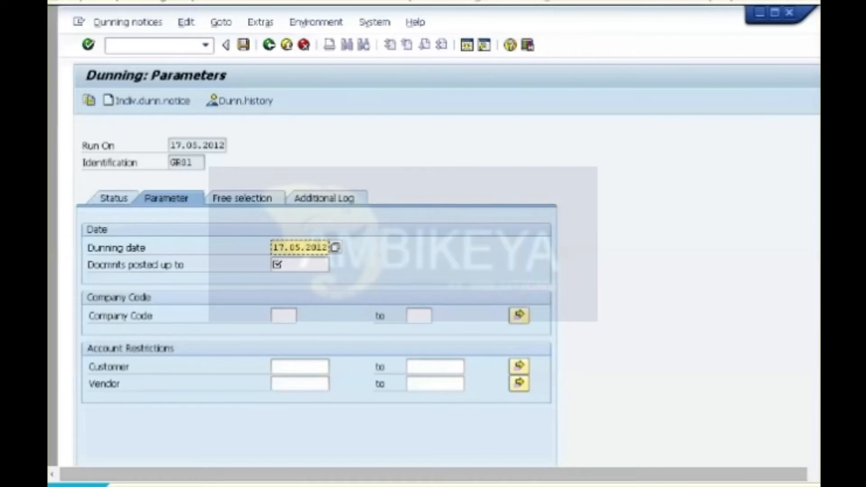
left_click(300, 265)
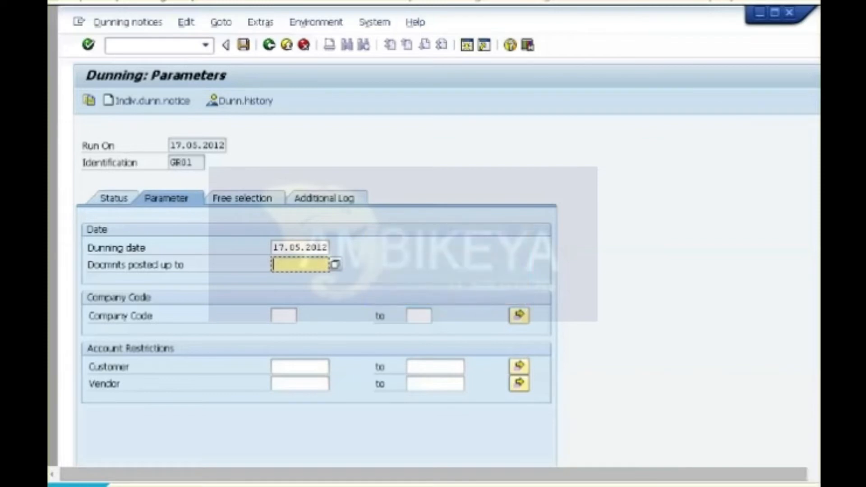
key("F4")
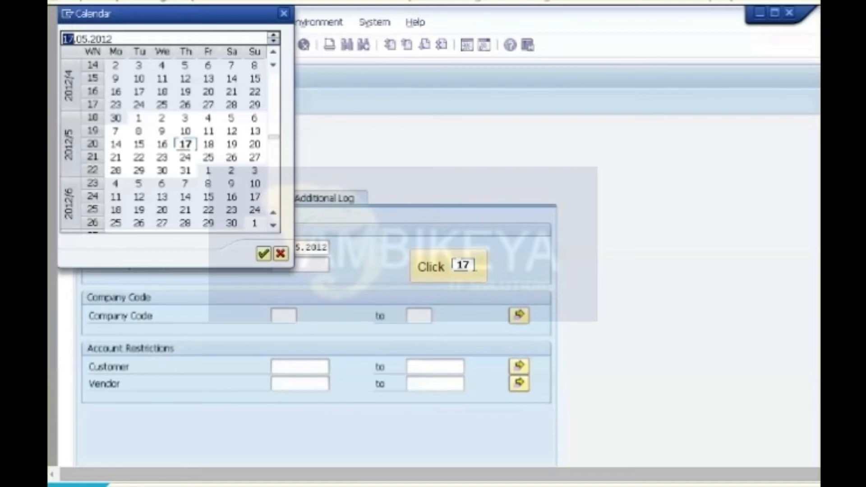
left_click(186, 144)
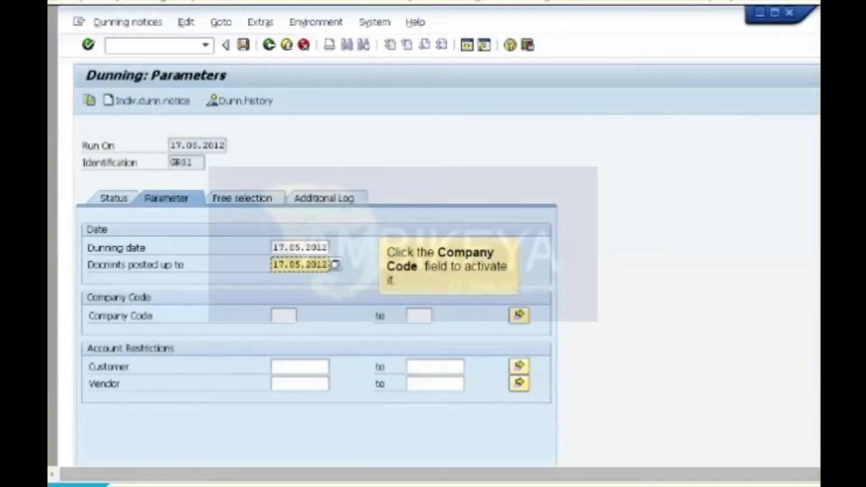
Restrict the dunning run to company code 1000 and the customer's account
left_click(284, 316)
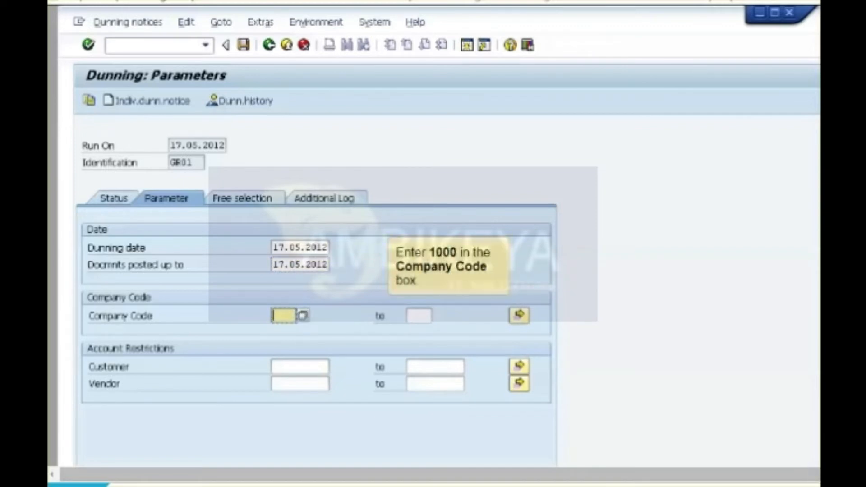
type("1000")
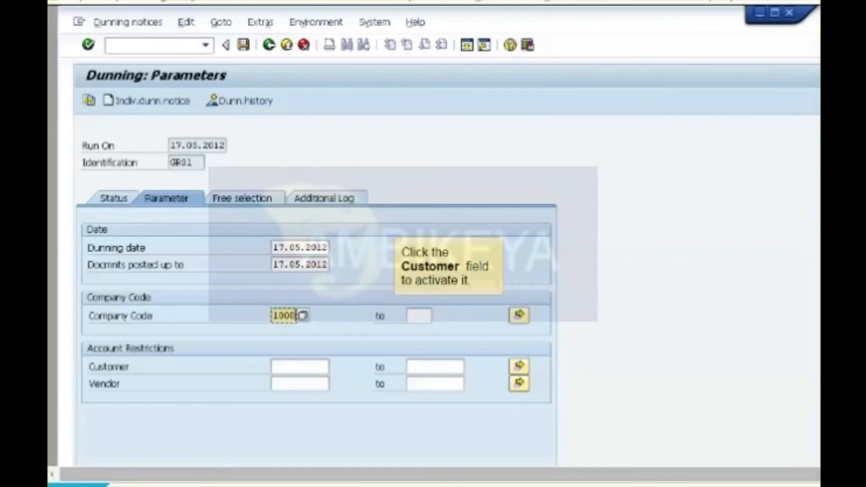
left_click(300, 367)
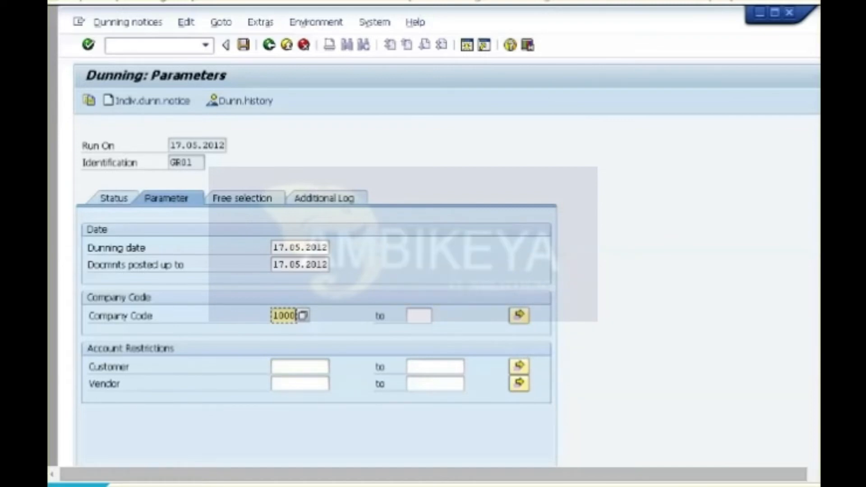
type("Customer01")
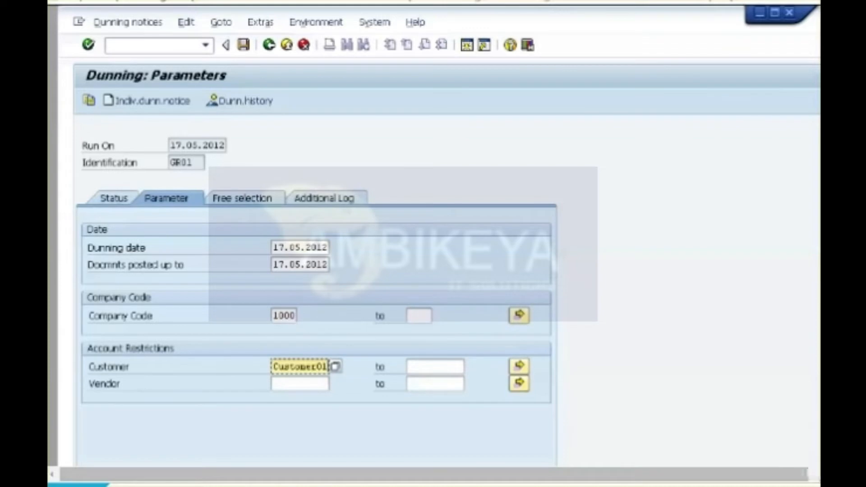
key("Return")
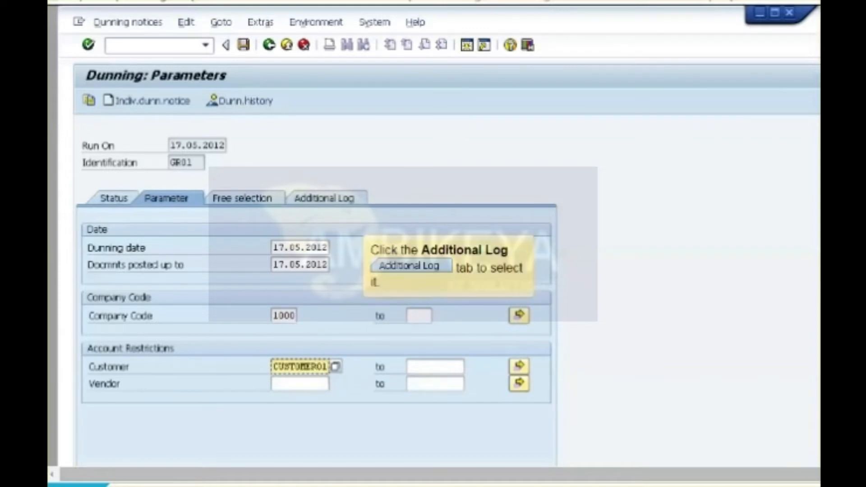
Request an additional log for the customer's account and save the dunning run parameters
left_click(324, 199)
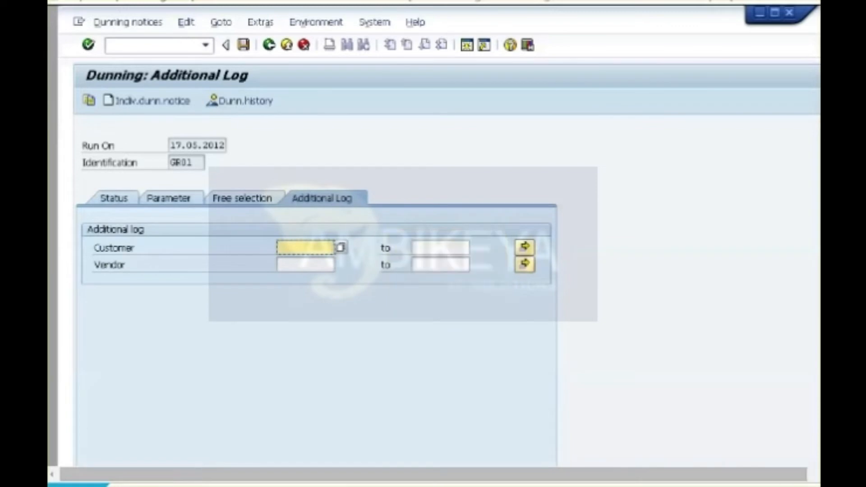
type("Customer01")
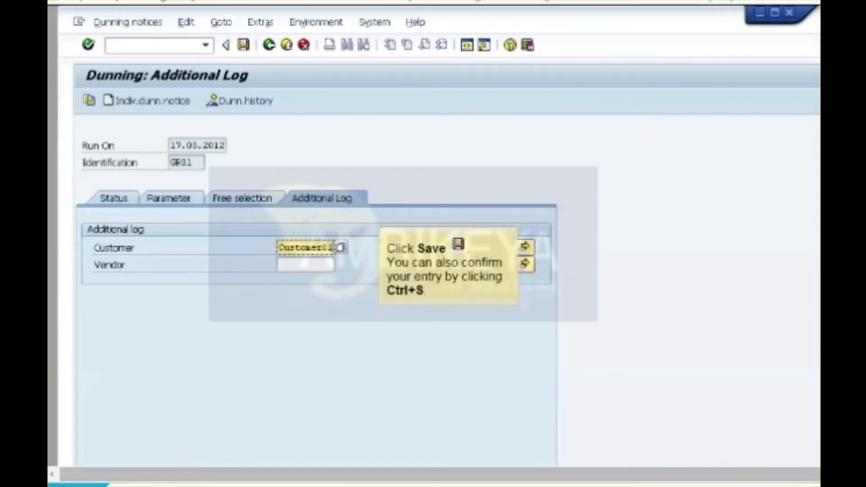
key("ctrl+s")
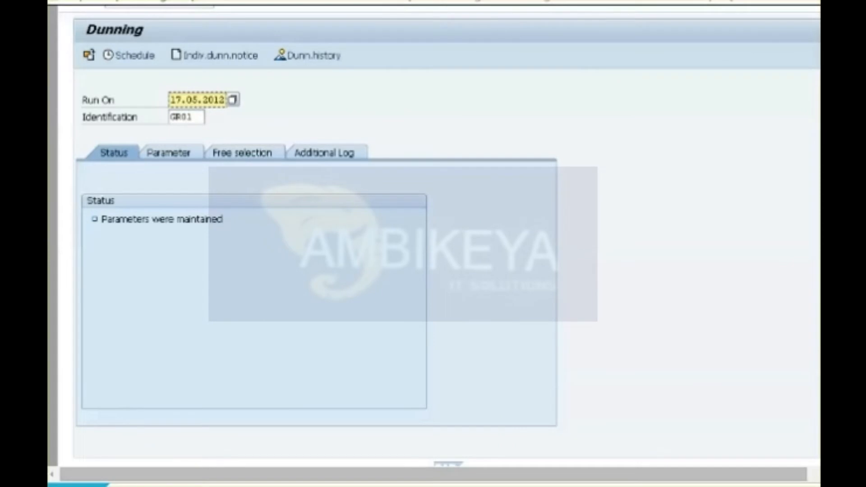
Schedule the dunning selection to start immediately with output device LP01
key("F7")
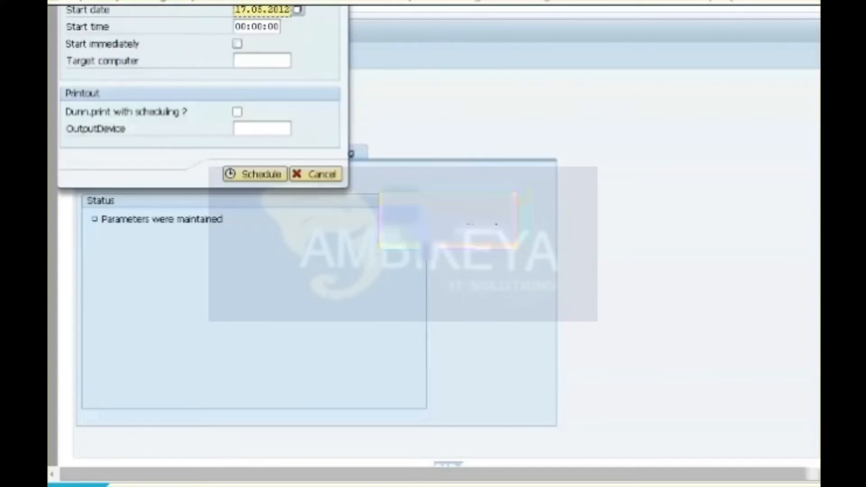
left_click(237, 44)
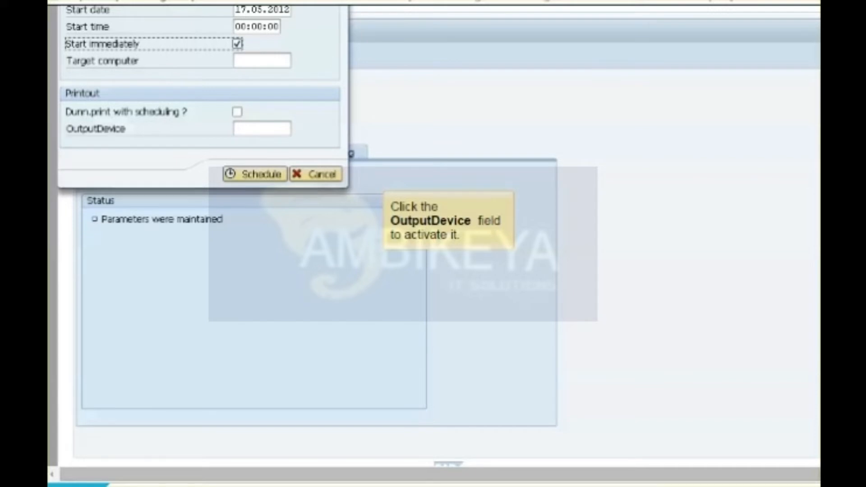
left_click(262, 129)
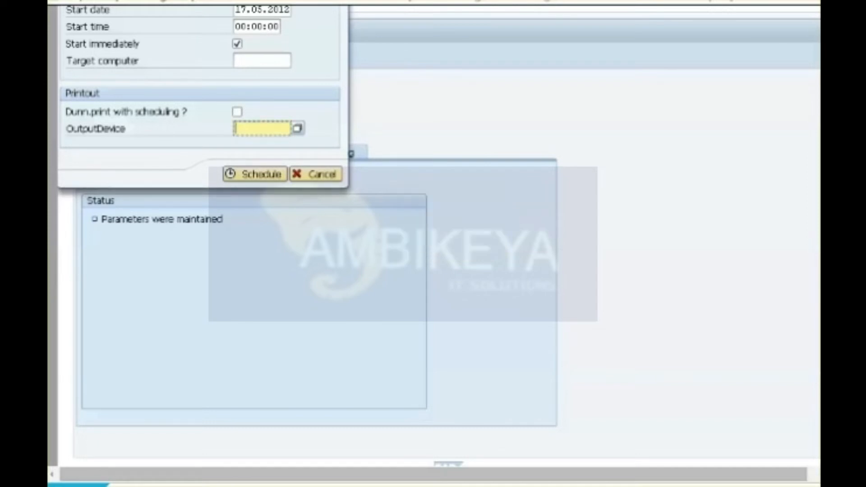
type("LP01")
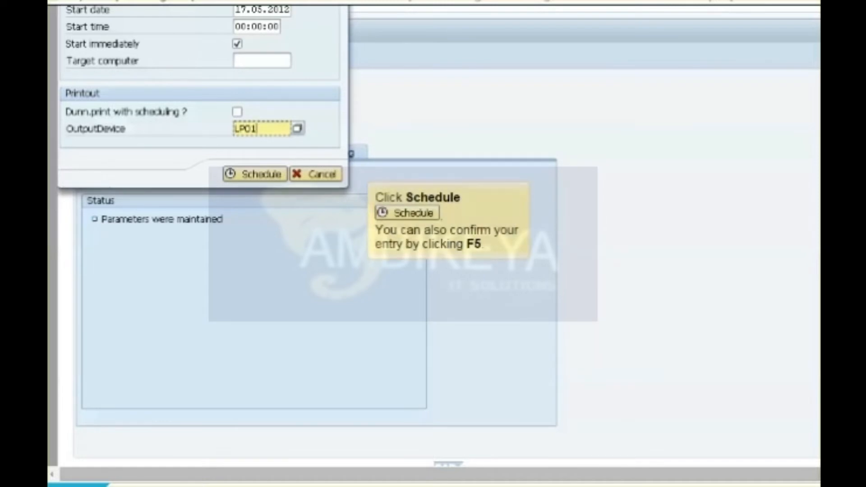
key("F5")
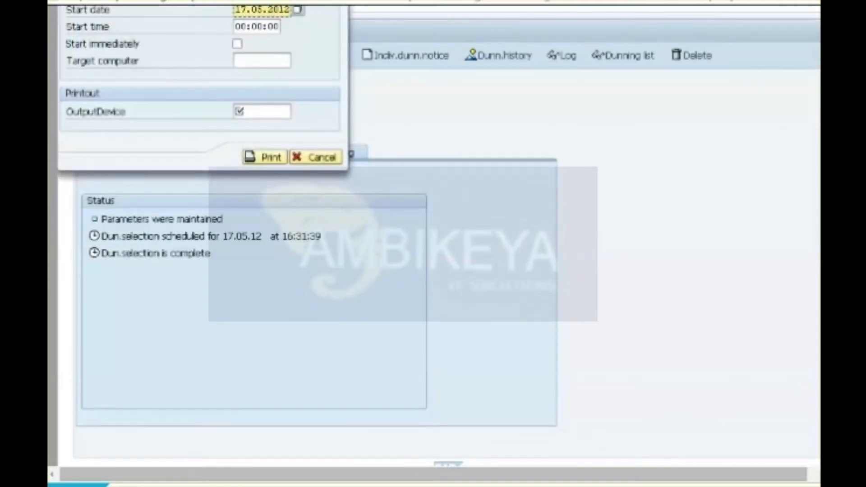
Schedule the dunning printout to start immediately on output device LP01, and refresh the run's status
left_click(238, 44)
left_click(262, 111)
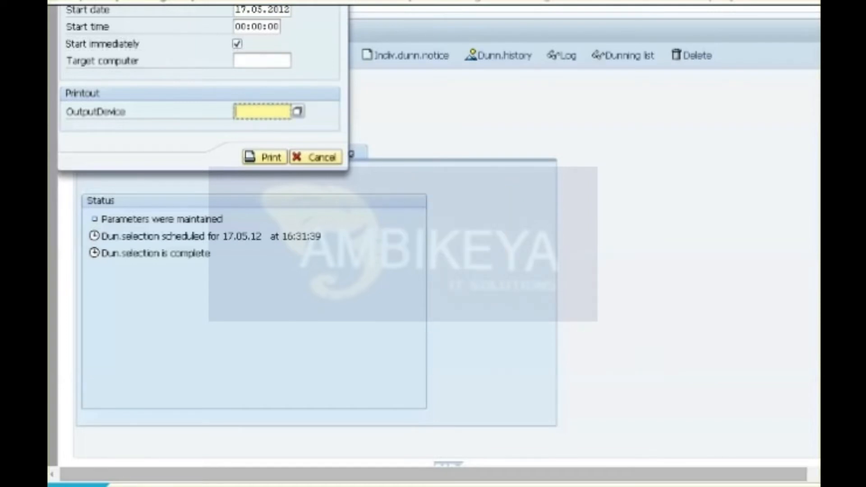
type("LP01")
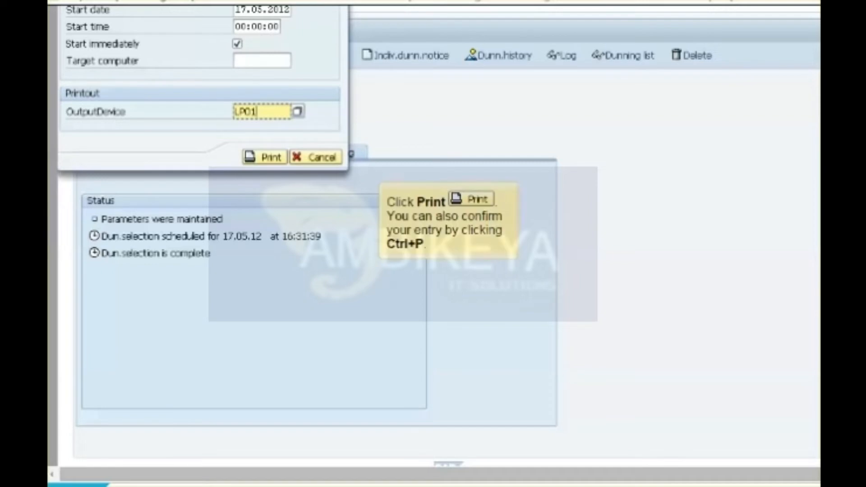
key("ctrl+p")
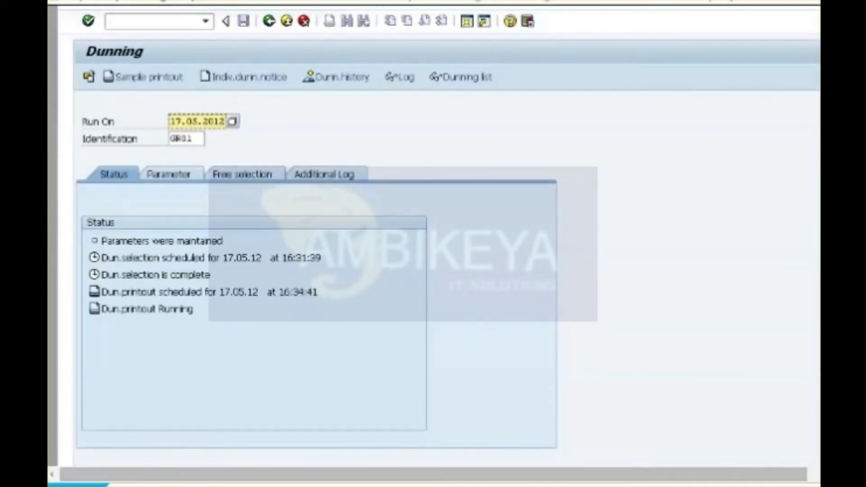
key("Return")
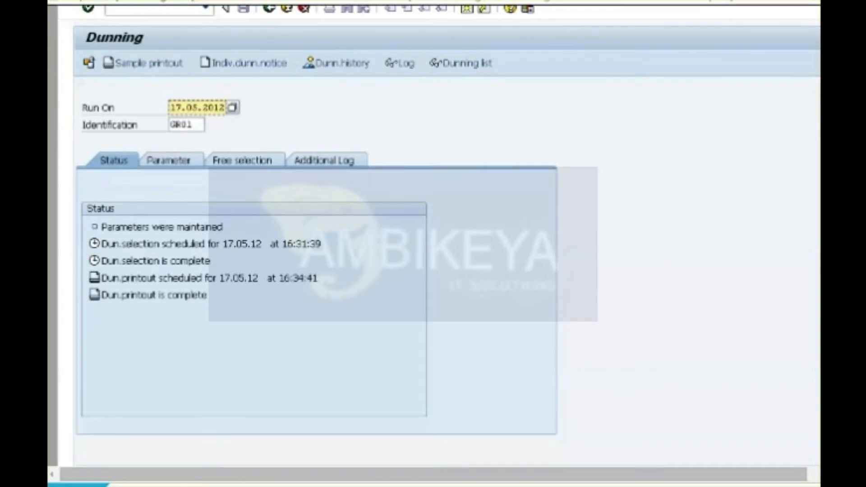
Open Output Control from the system services and list the spool requests created on 17.05.2012
key("alt+y")
key("v")
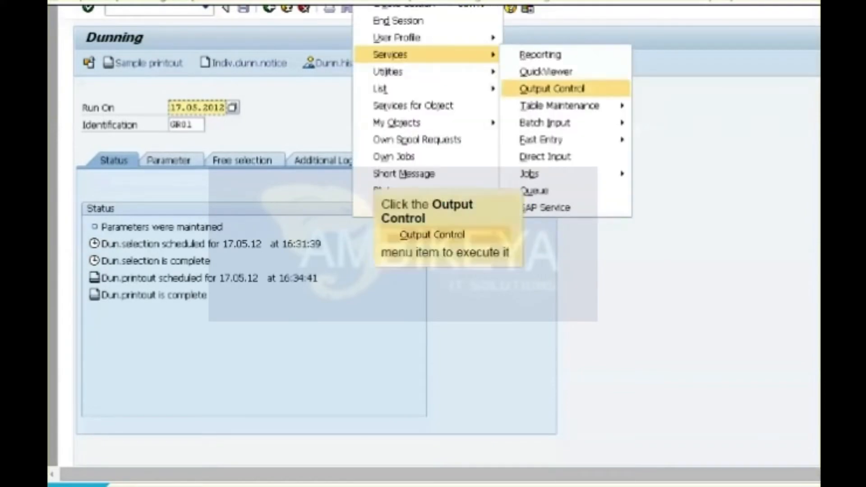
left_click(552, 89)
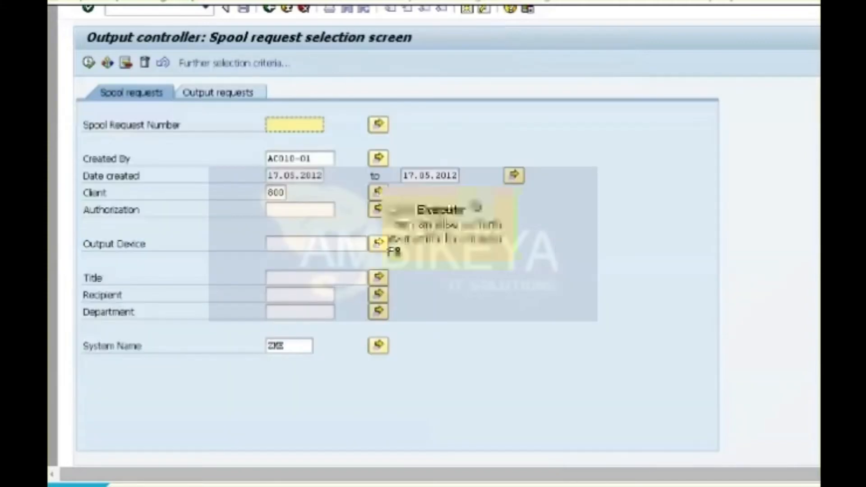
key("F8")
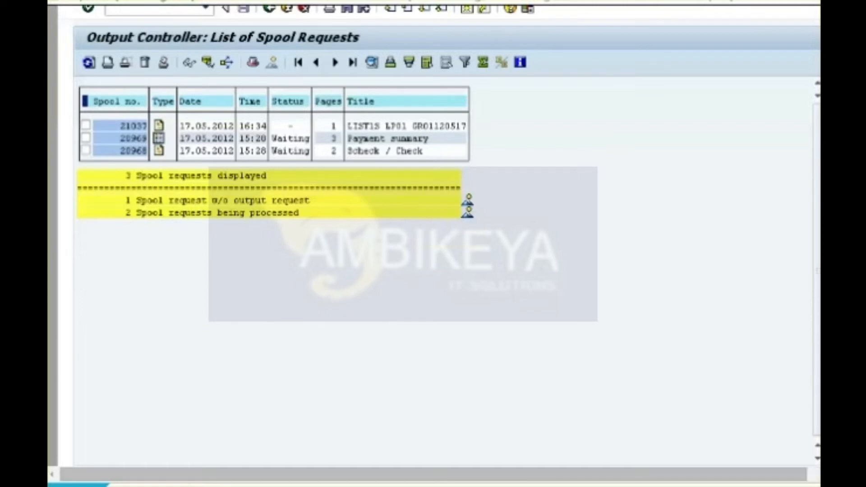
Display the contents of spool request LIST1S LP01 GR01120517, review the dunning notice through its item totals, and leave the spool list
left_click(86, 126)
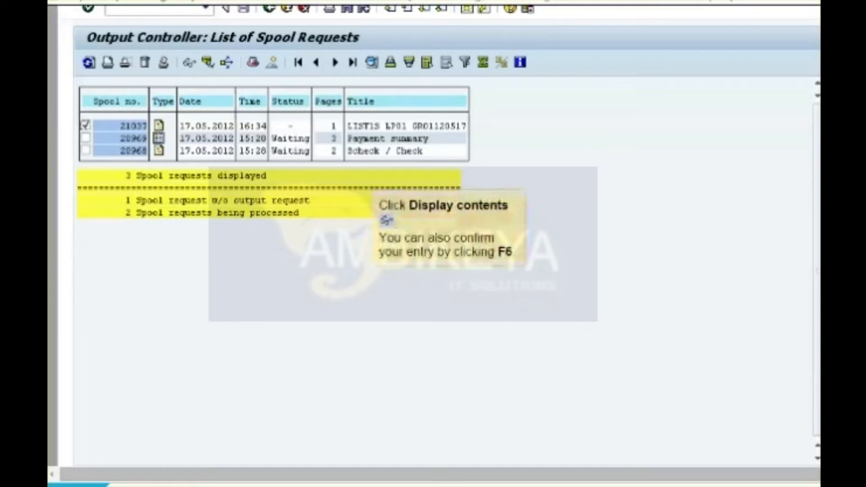
key("F6")
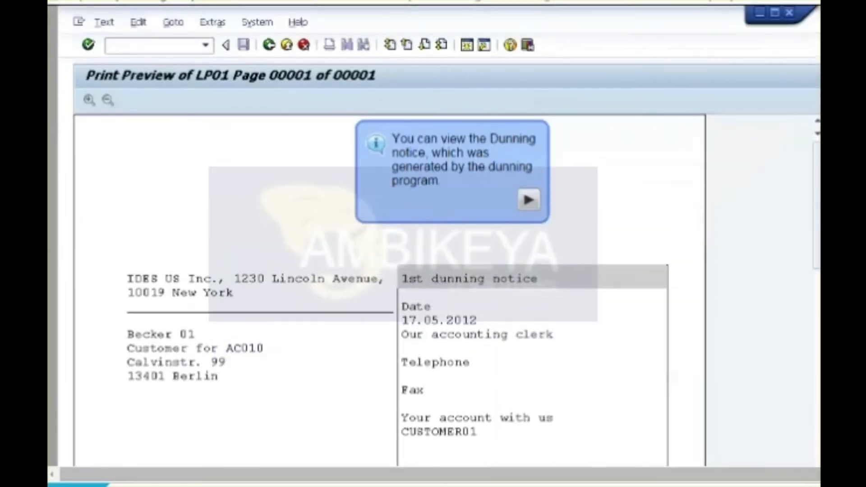
scroll(390, 291, "down", 10)
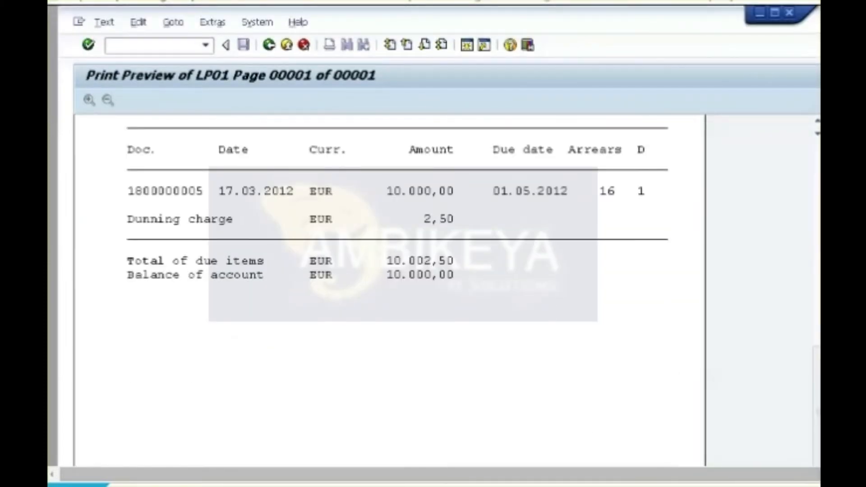
key("F3")
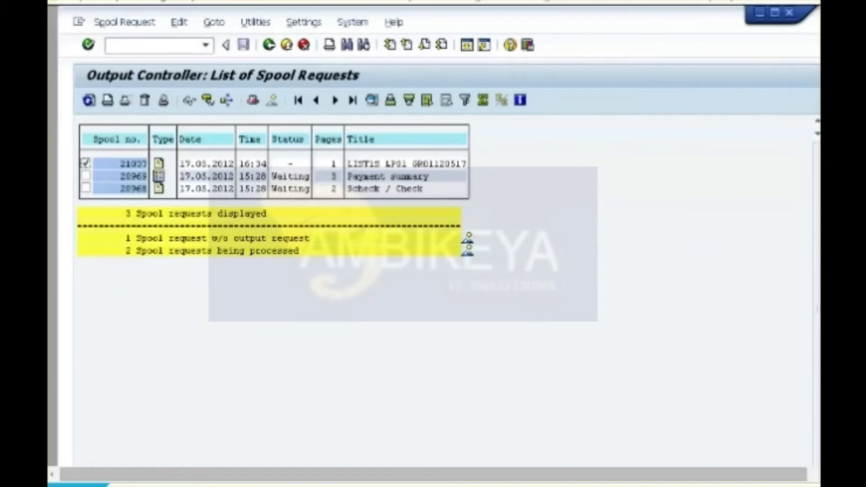
key("F3")
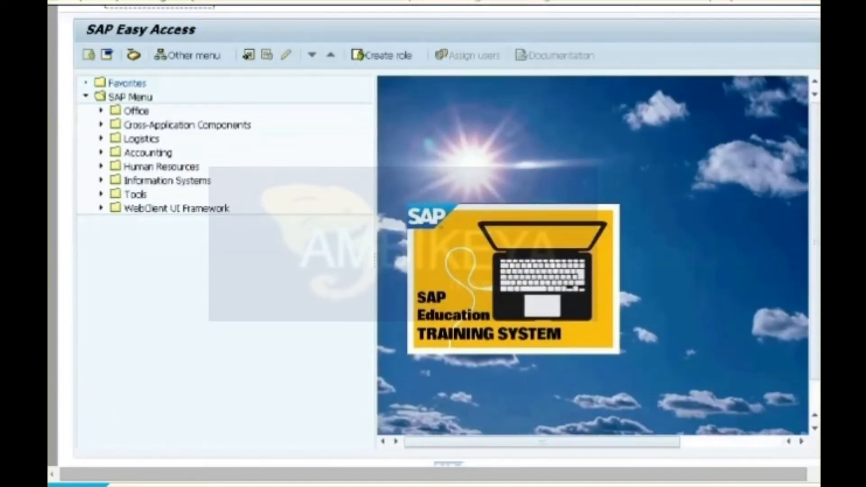
Display the customer master record for company code 1000 from accounts receivable, check its dunning data, and leave the record to finish the exercise
left_click(101, 152)
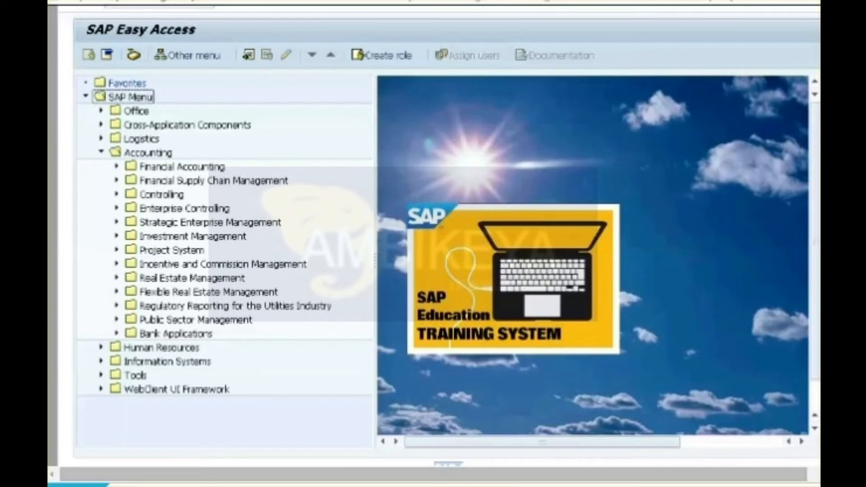
left_click(116, 167)
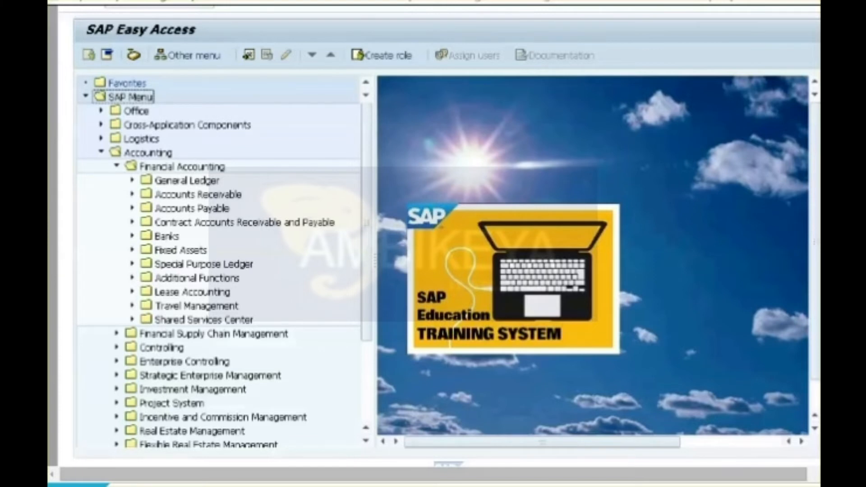
left_click(132, 194)
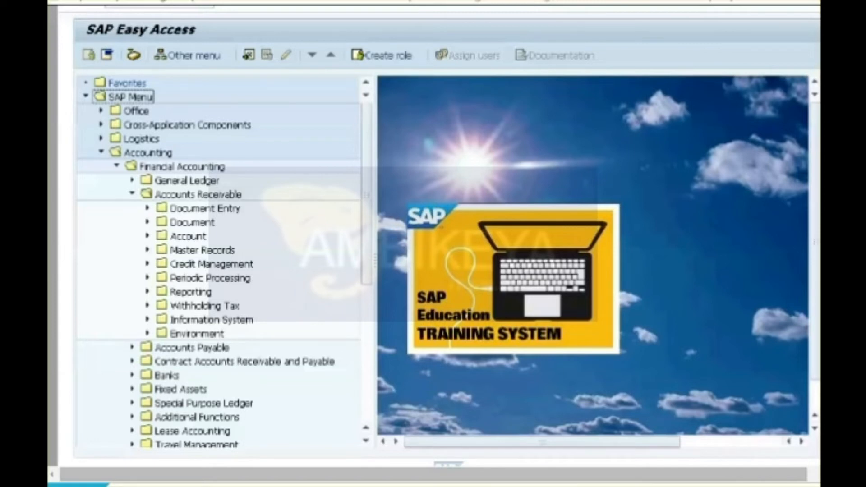
left_click(147, 249)
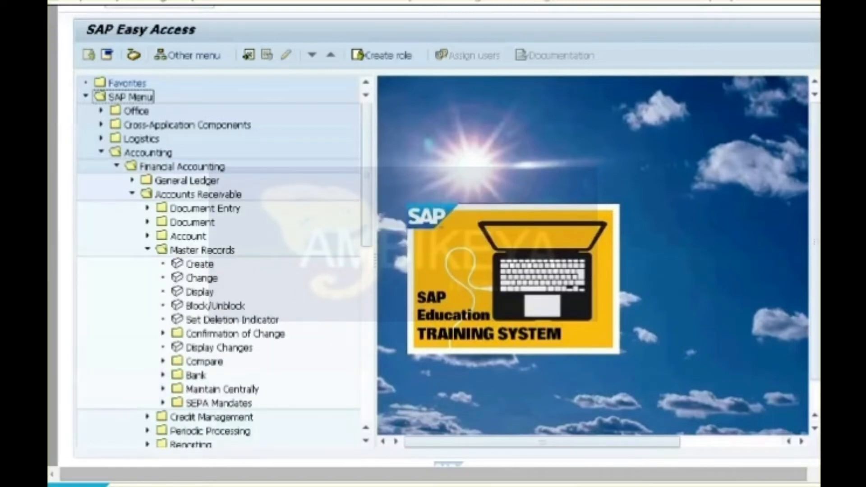
double_click(199, 292)
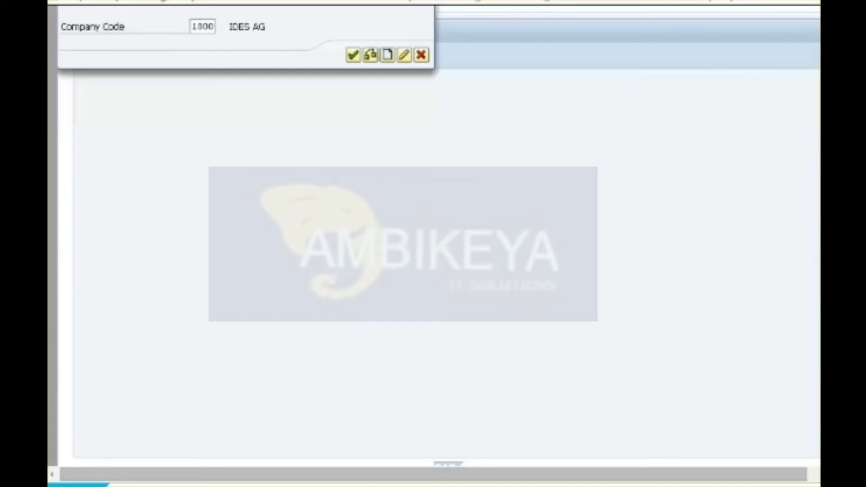
left_click(354, 56)
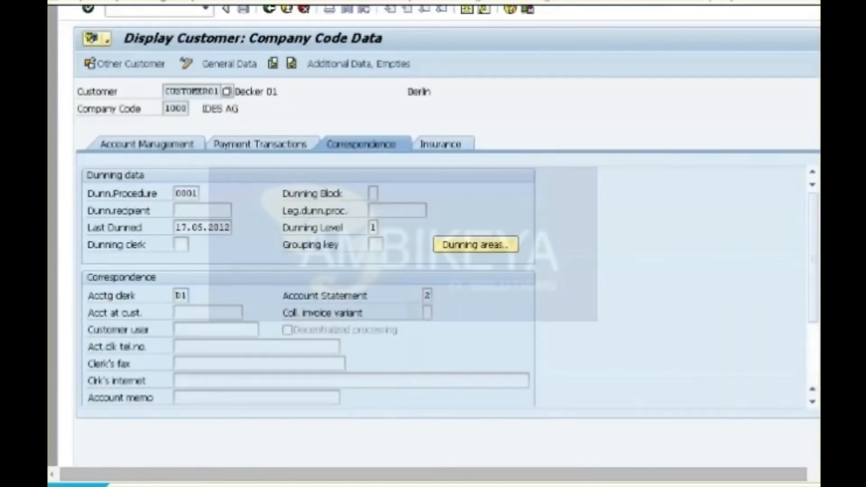
key("F3")
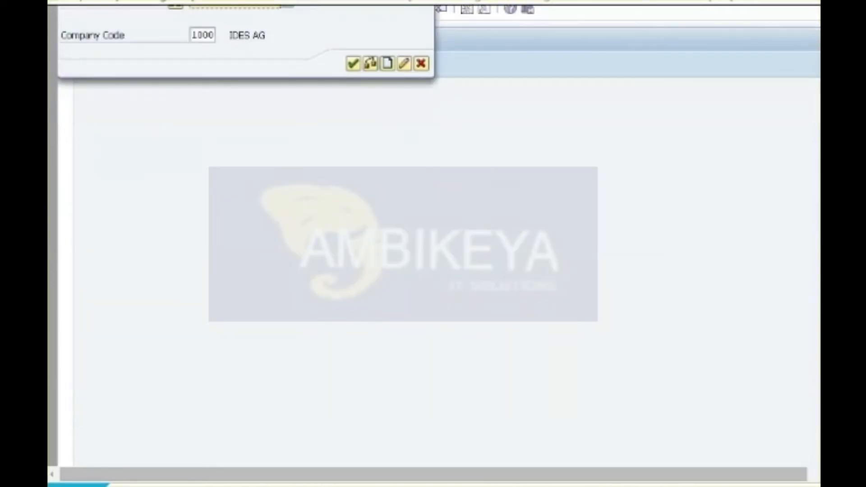
left_click(421, 63)
left_click(683, 284)
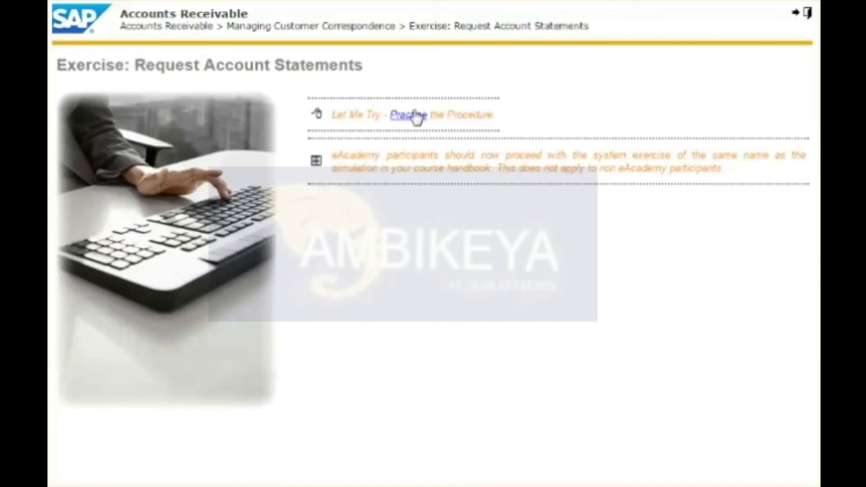
Start the Request Account Statements practice, open the customer for change in company code 1000, and review the address and communication details in its general data
left_click(412, 116)
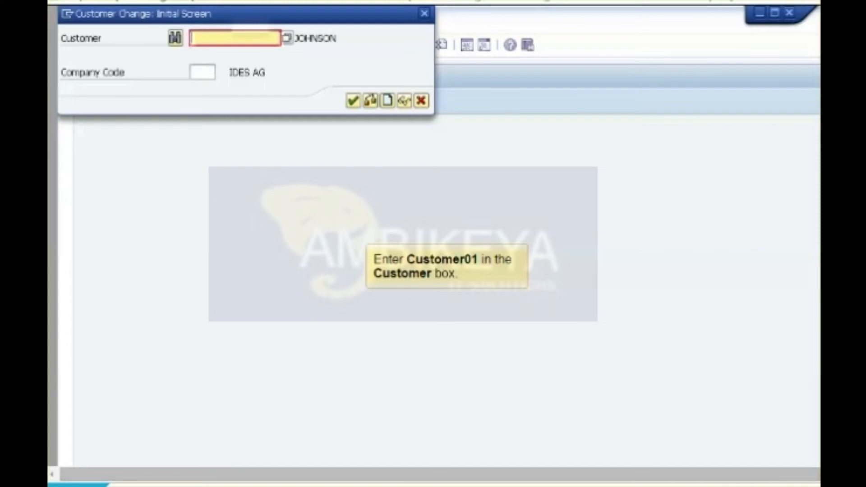
type("Customer01")
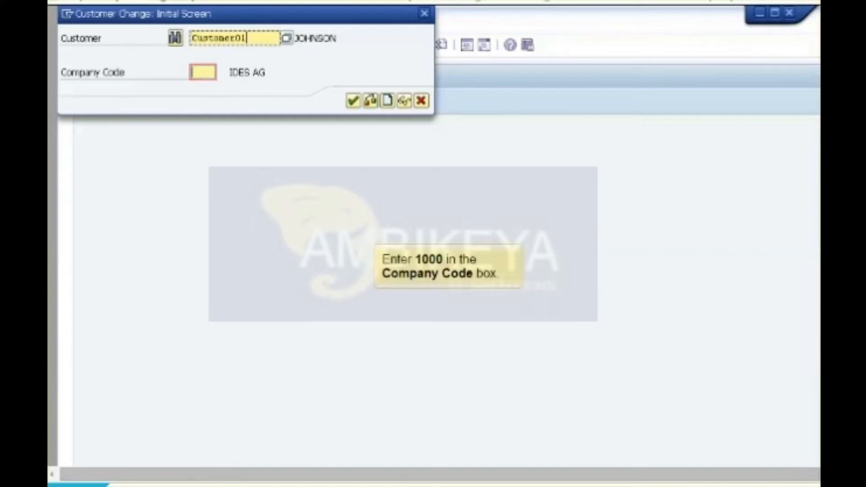
type("1000")
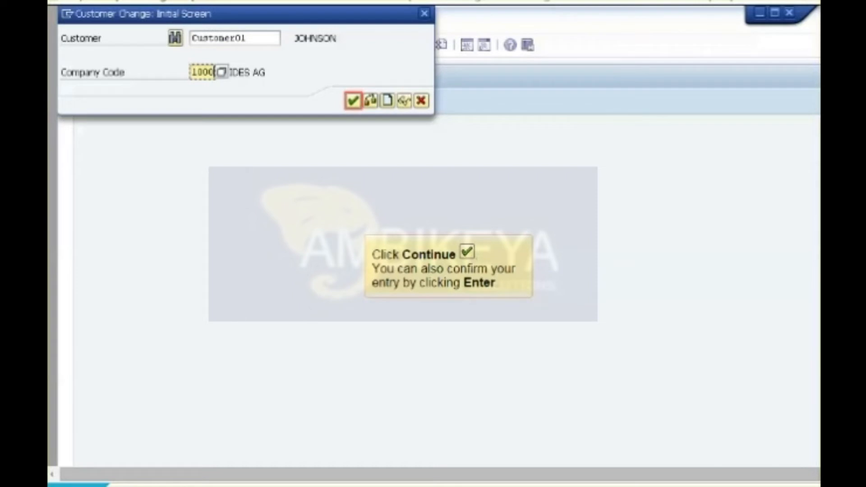
key("Return")
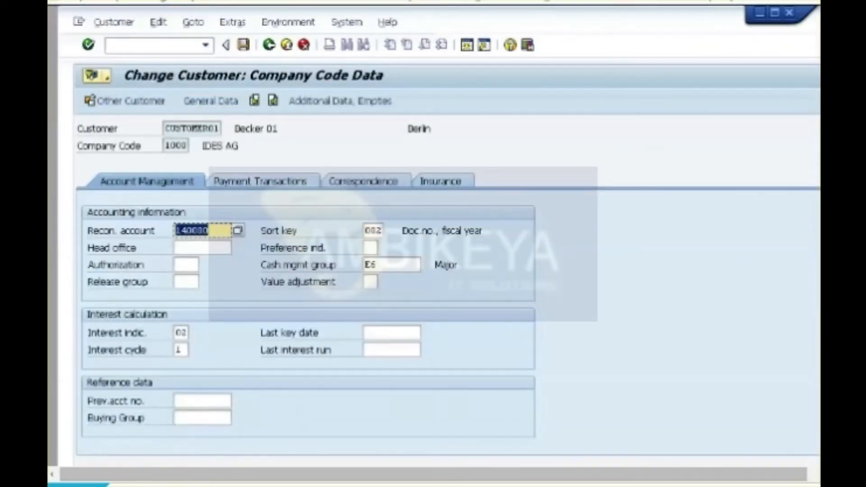
left_click(211, 101)
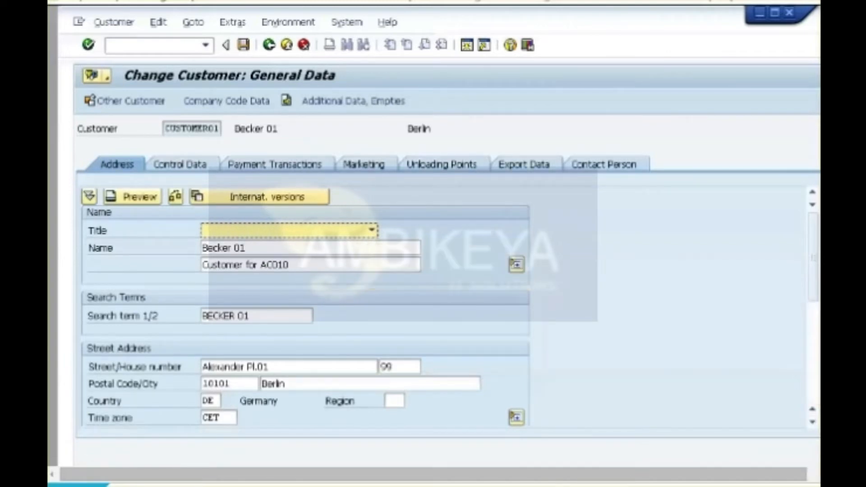
left_click(813, 352)
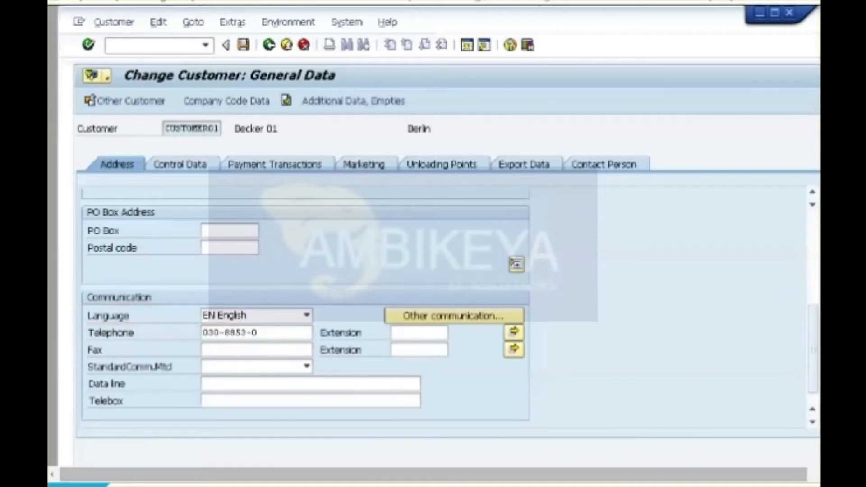
left_click(813, 257)
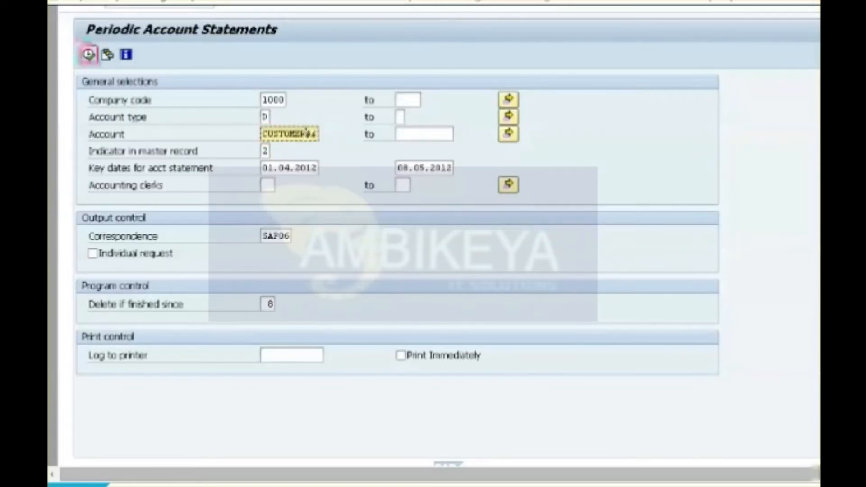
Run the periodic account statements for company code 1000 with key dates 01.04.2012 to 08.05.2012, and review the customer's statement in print preview
key("F8")
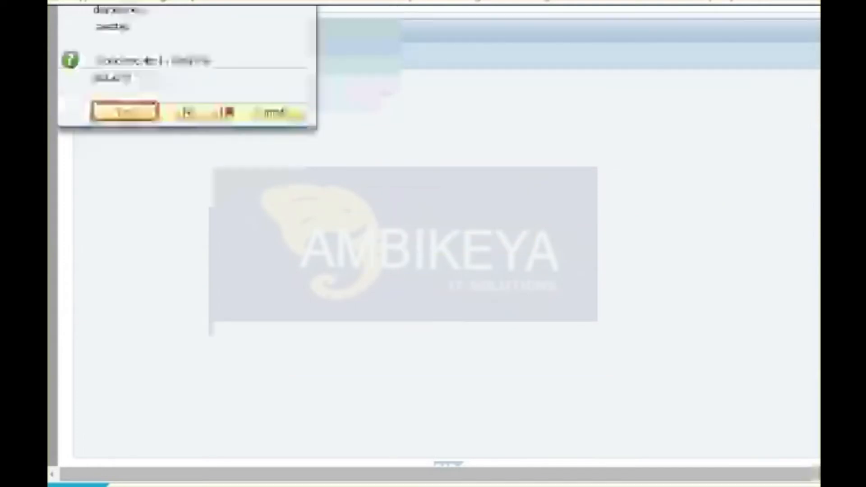
key("Return")
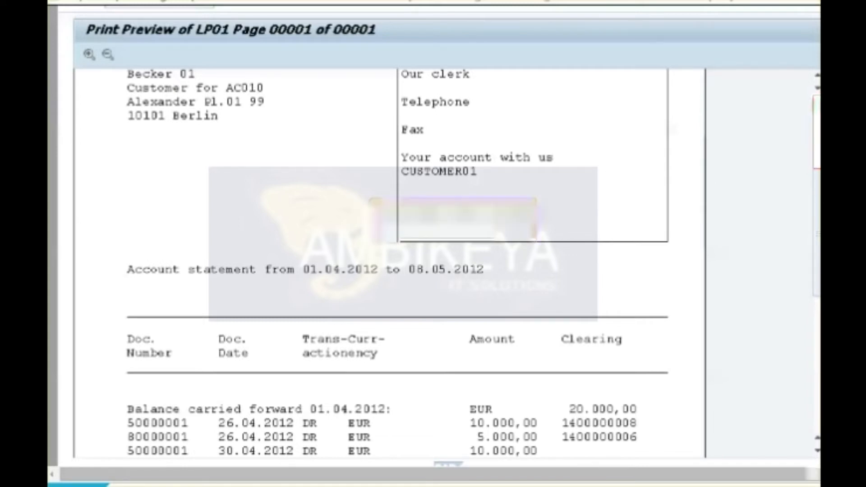
left_click(817, 133)
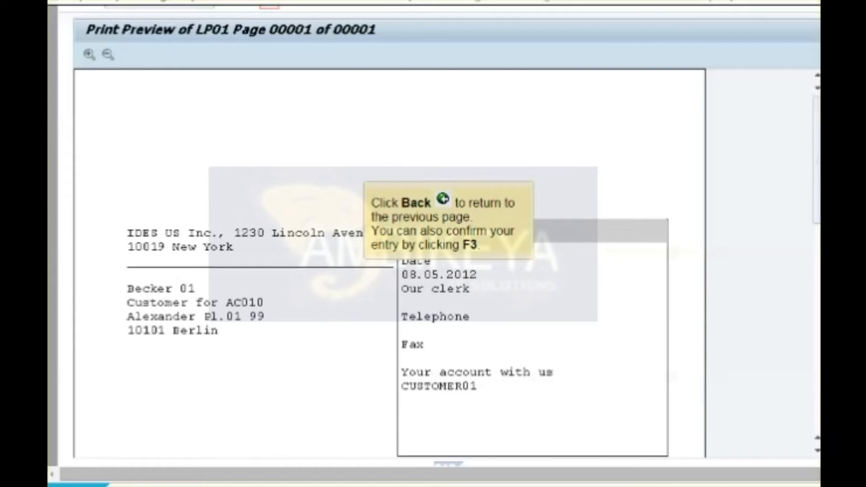
key("F3")
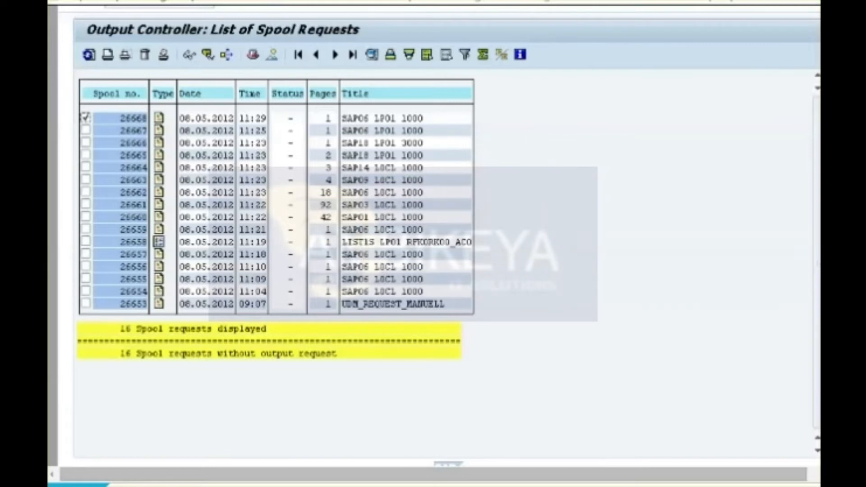
key("F3")
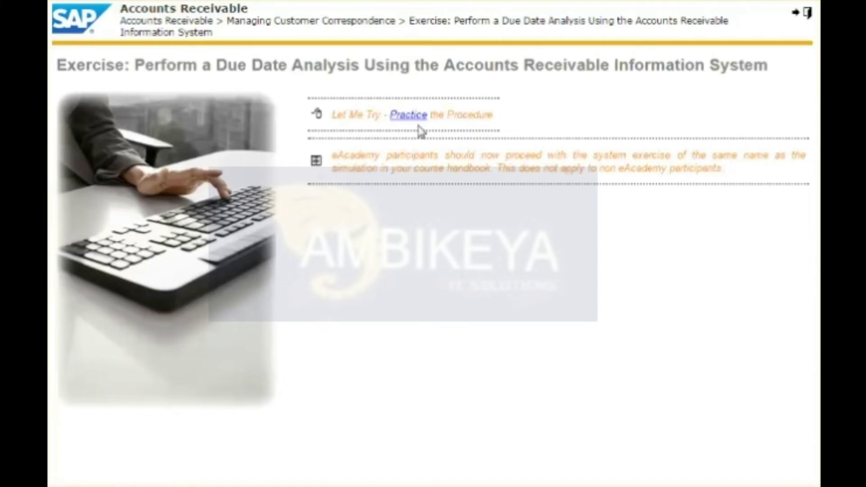
Start the Due Date Analysis practice and define background job Info system 01 with program RFDRRGEN and variant SAP_VARI
left_click(408, 116)
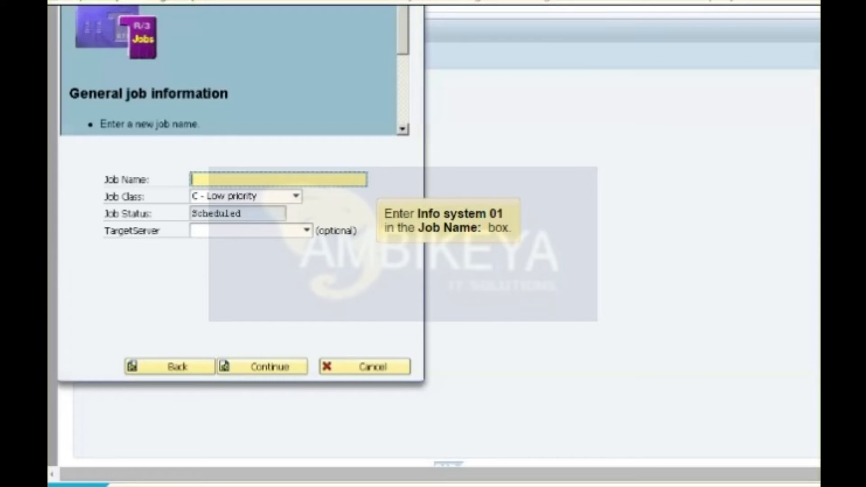
type("Info system 01")
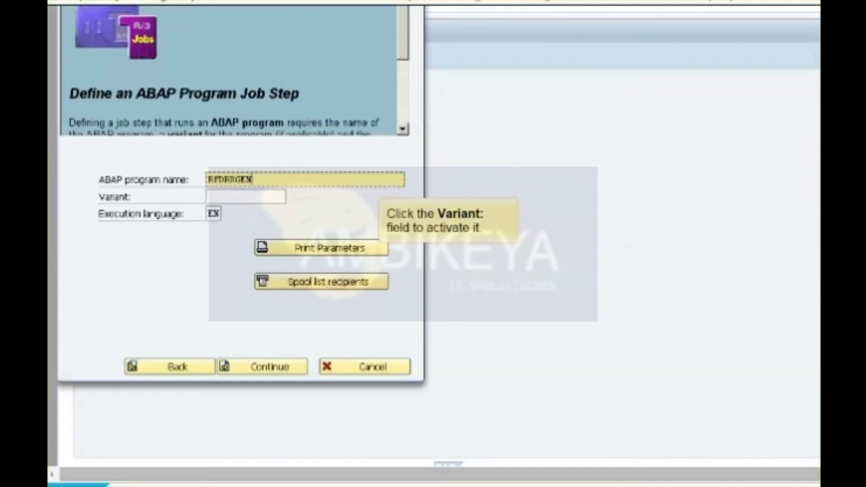
left_click(245, 197)
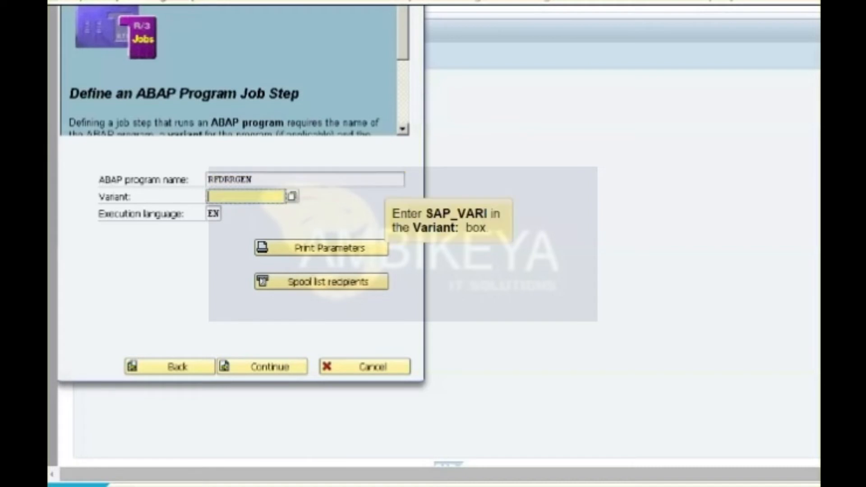
type("SAP_VARI")
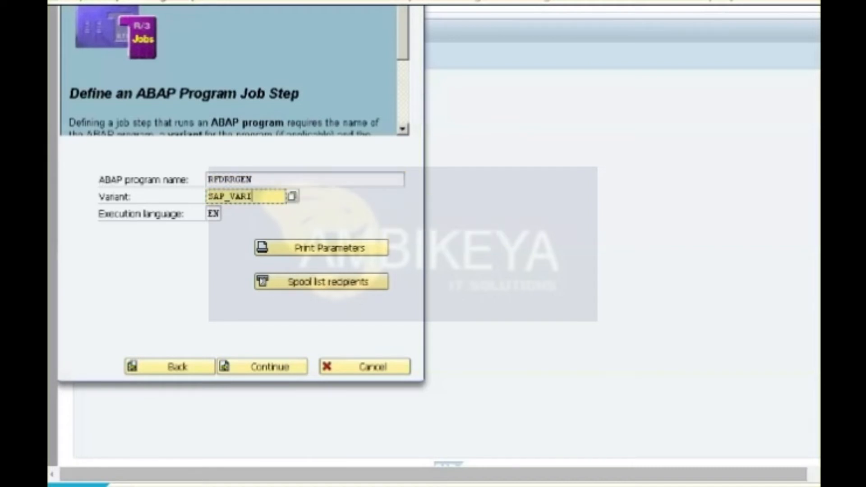
left_click(270, 367)
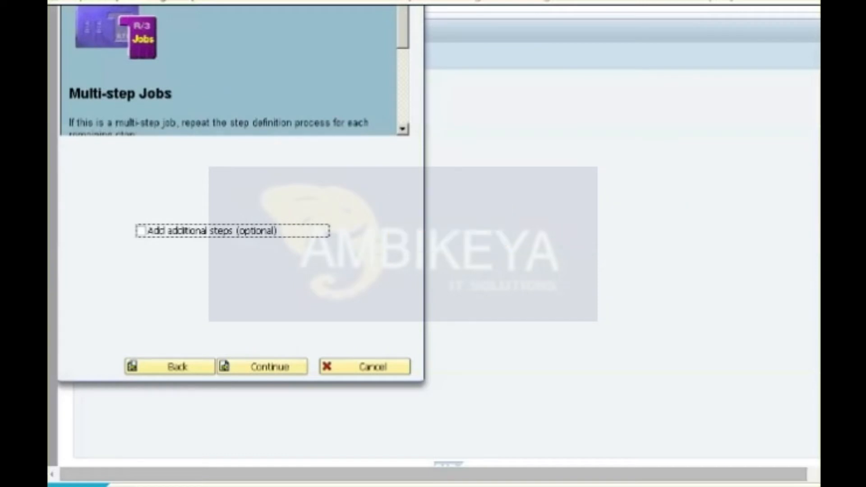
Schedule the job to start immediately without additional steps or a period, and complete its definition
left_click(270, 367)
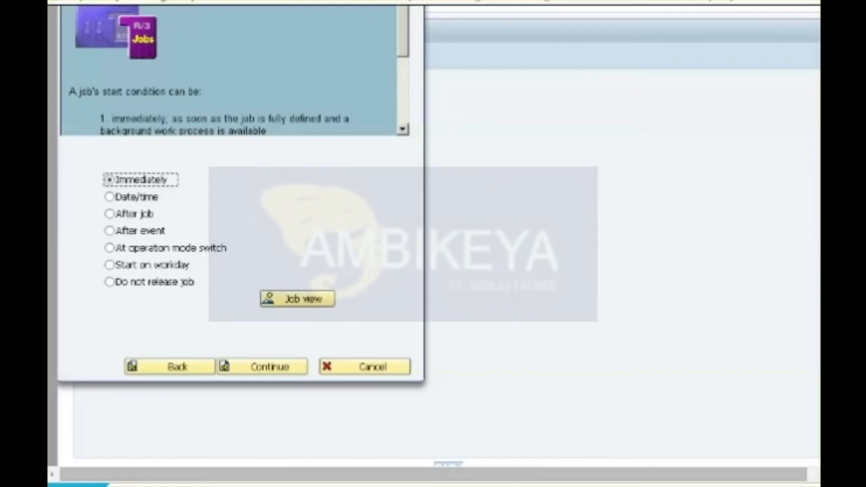
left_click(270, 367)
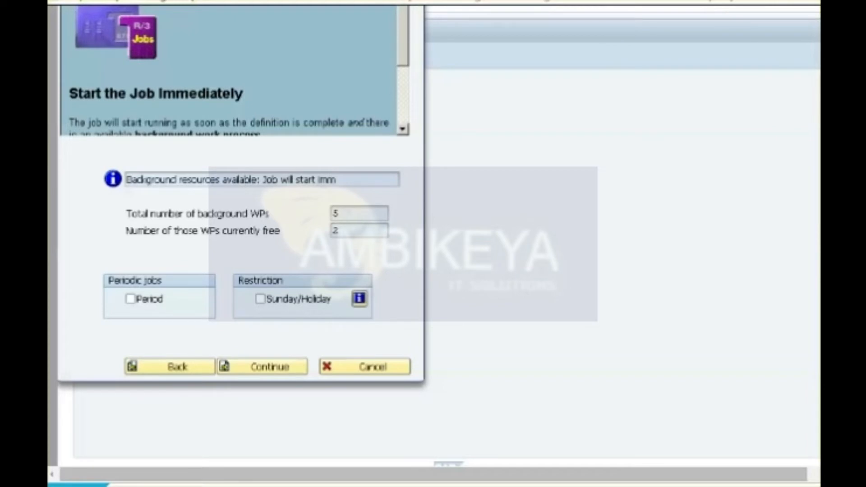
left_click(270, 367)
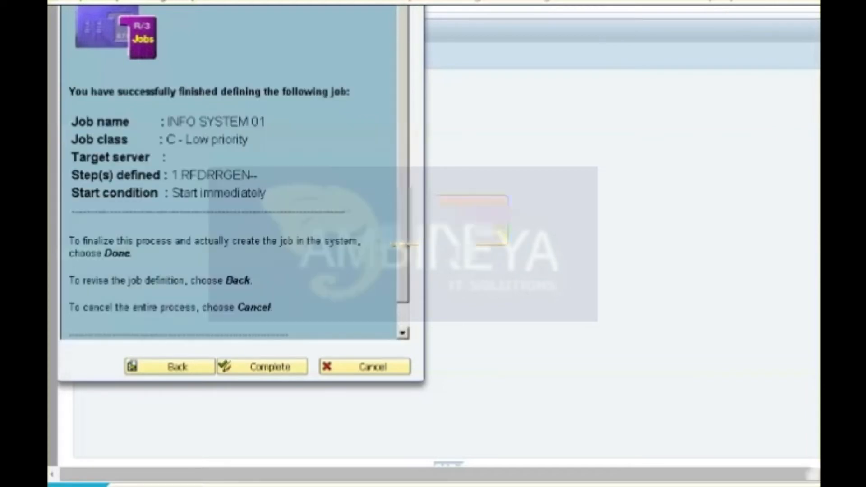
left_click(270, 367)
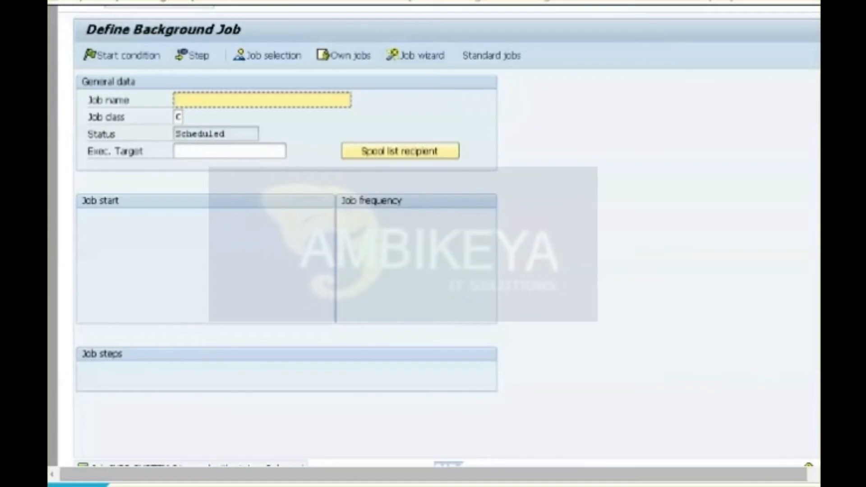
List the background jobs of 17.05.2012, refresh the status of job INFO SYSTEM 01, and return to the SAP Easy Access screen
left_click(268, 55)
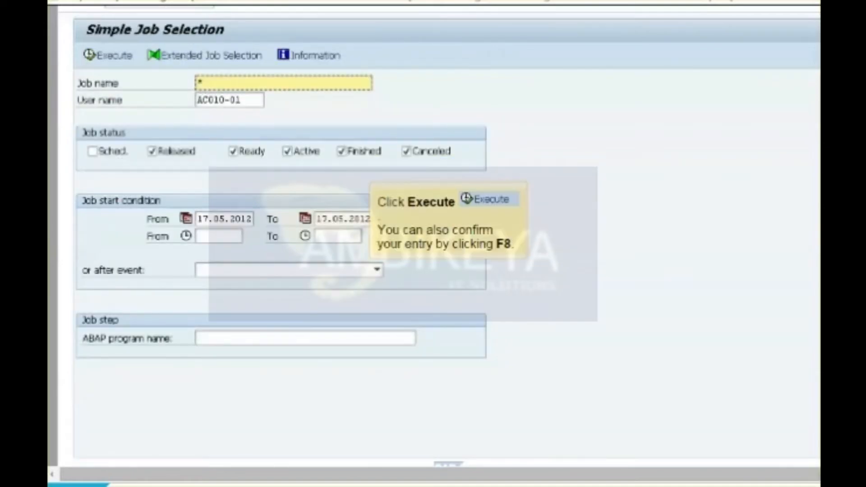
left_click(108, 55)
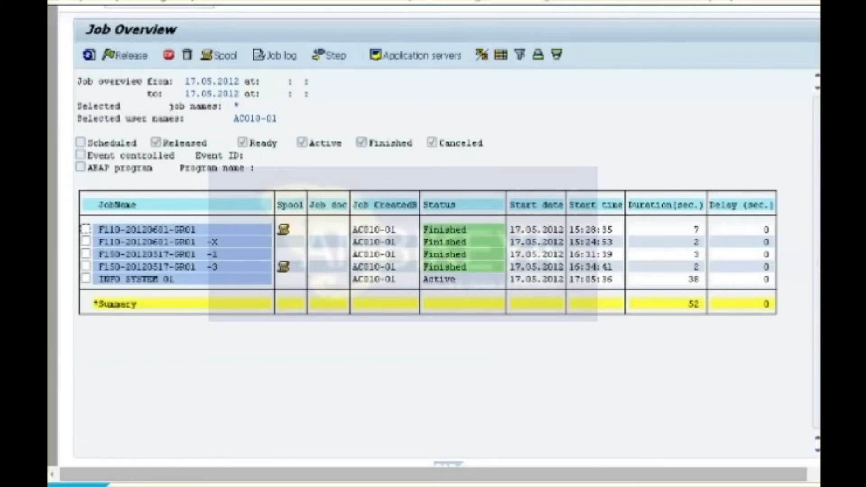
key("F8")
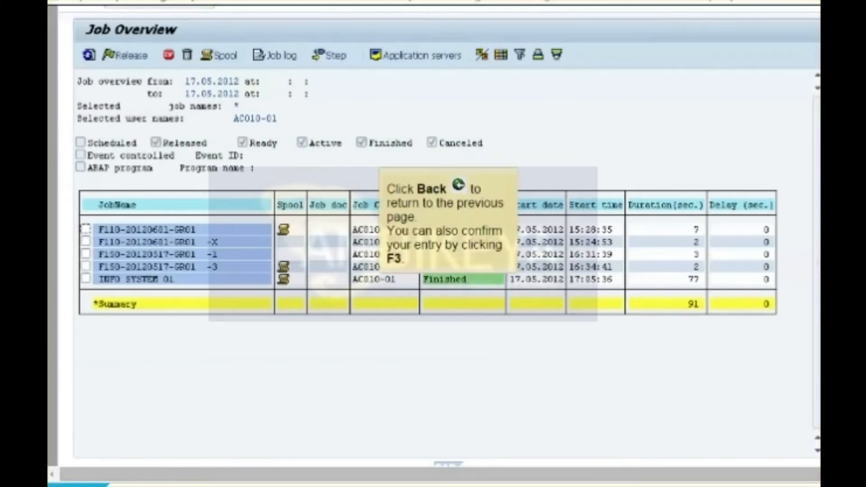
key("F3")
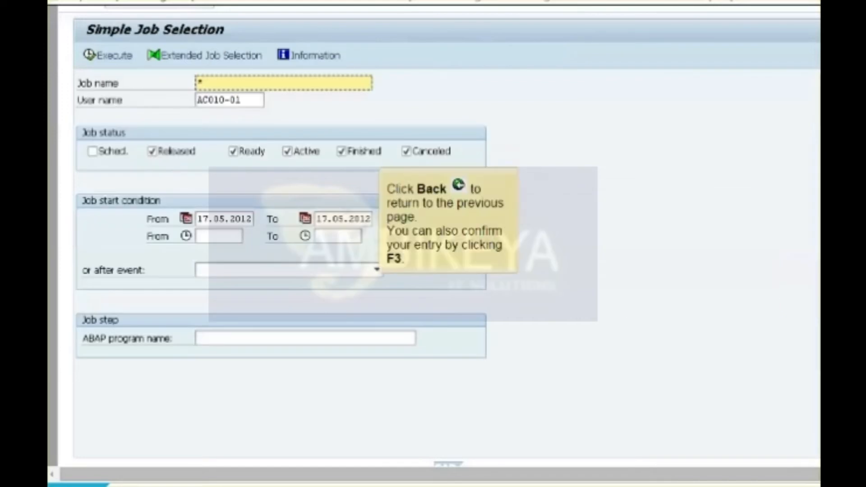
key("F3")
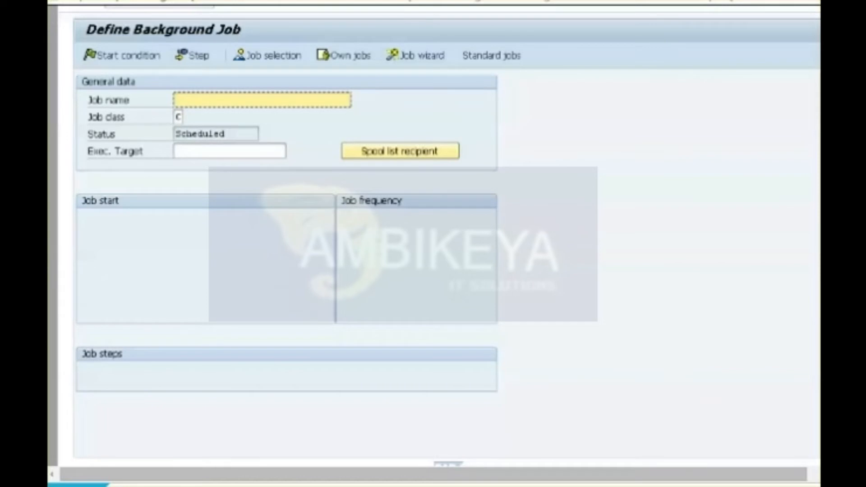
key("F3")
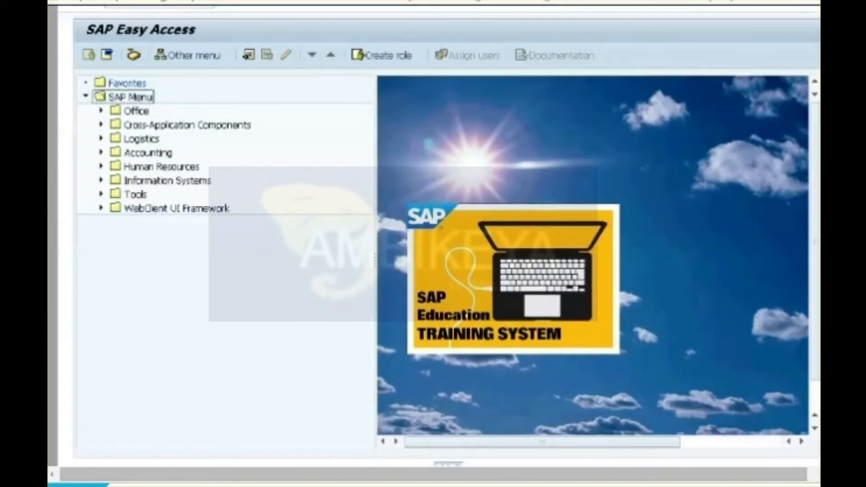
Review the foreign customer's invoice line item from the due date analysis, leave the report, and start the Check Payment History practice
left_click(101, 153)
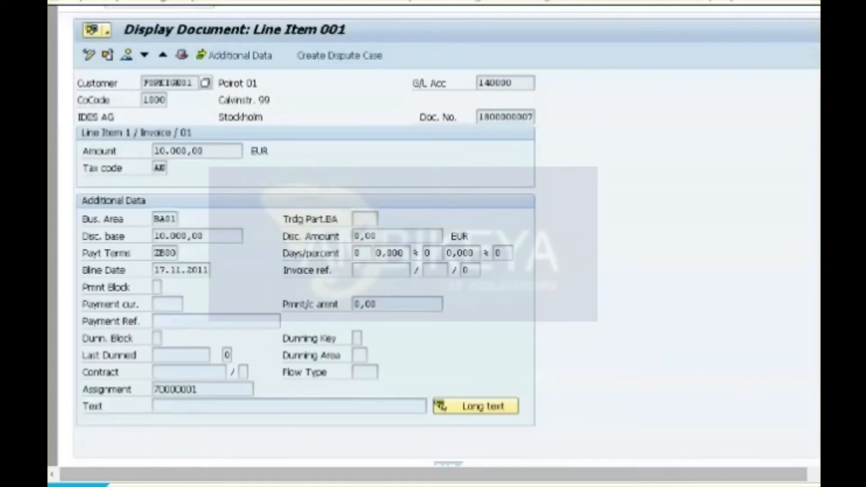
key("F3")
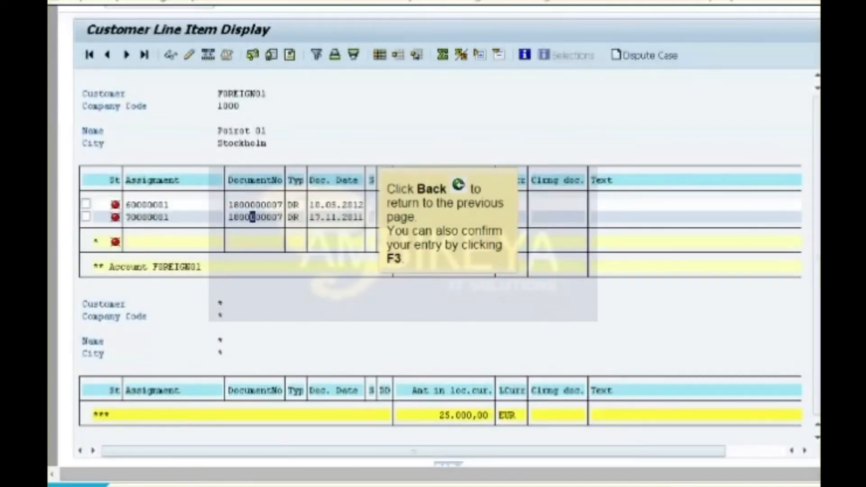
key("F3")
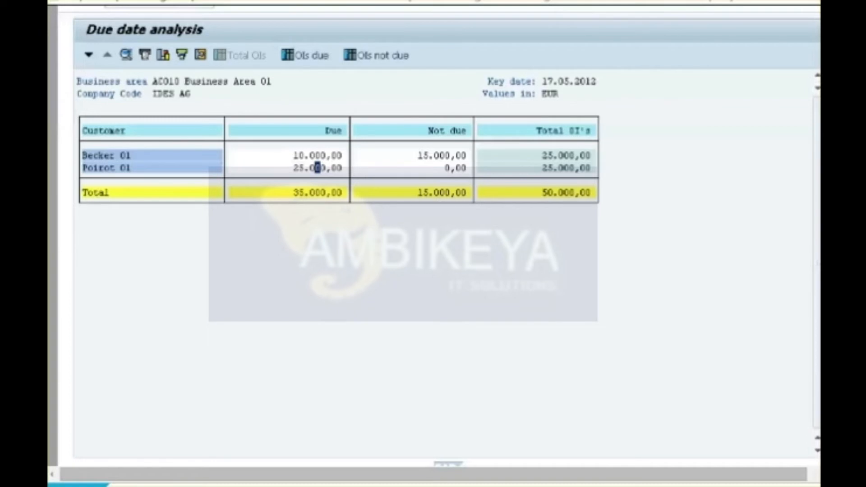
key("F3")
key("Return")
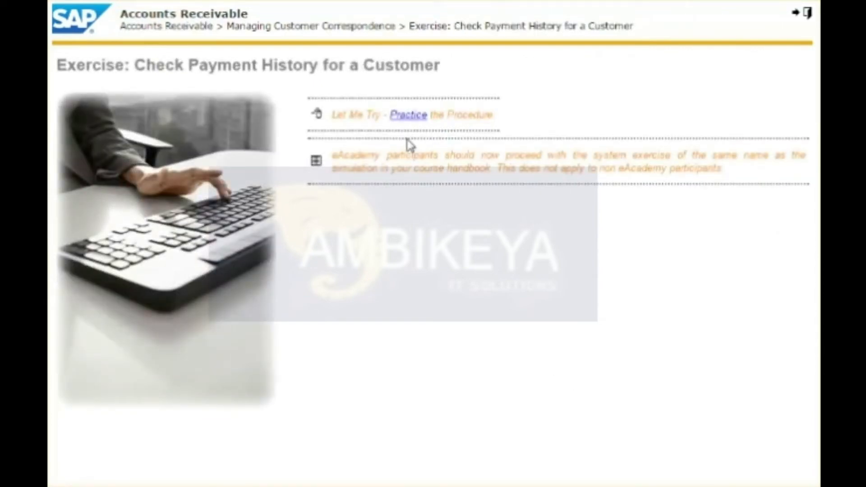
left_click(421, 115)
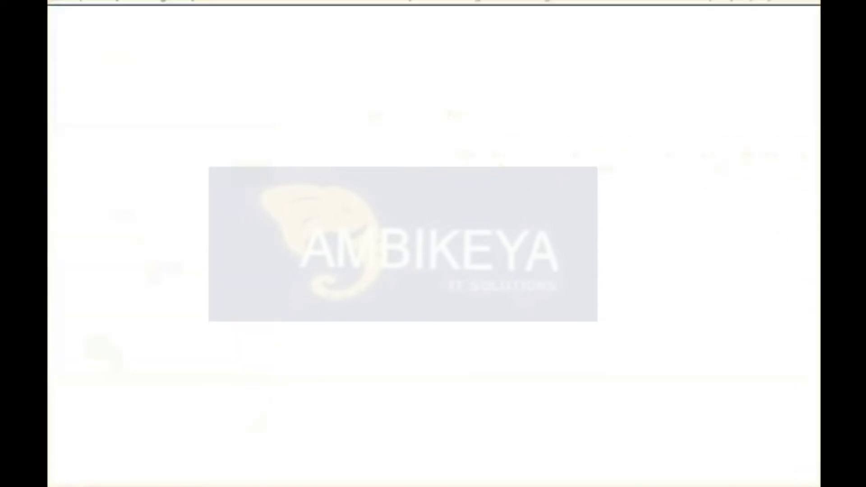
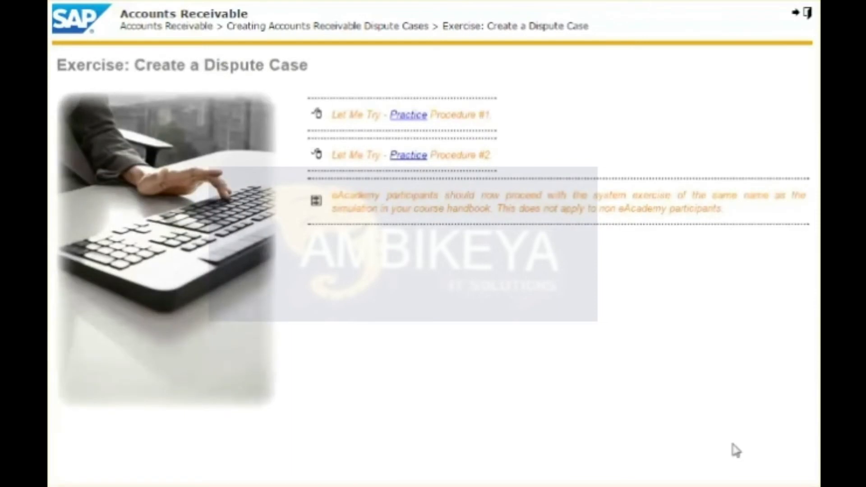
Start the first Create a Dispute Case practice, save the late-delivery dispute case, and leave the customer line item display
left_click(412, 119)
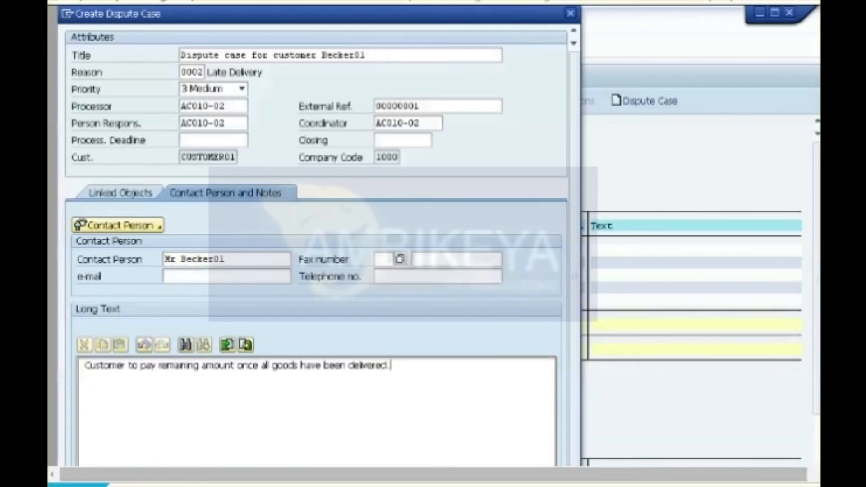
scroll(316, 246, "down", 1)
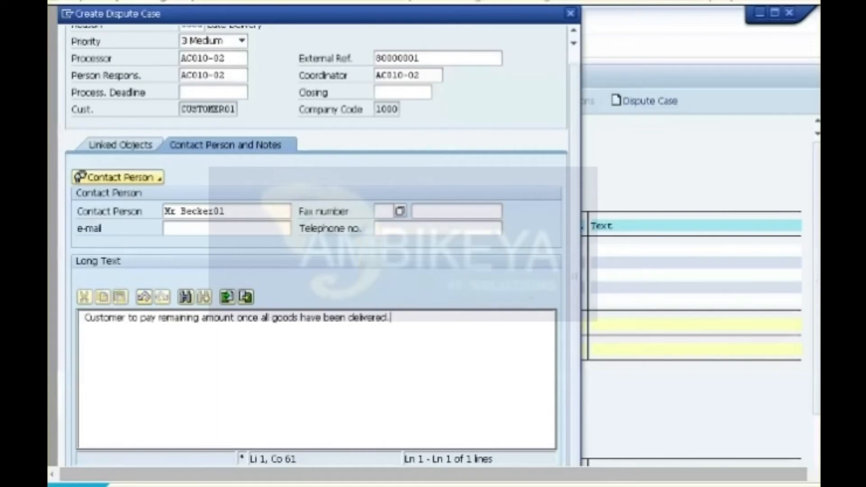
key("ctrl+s")
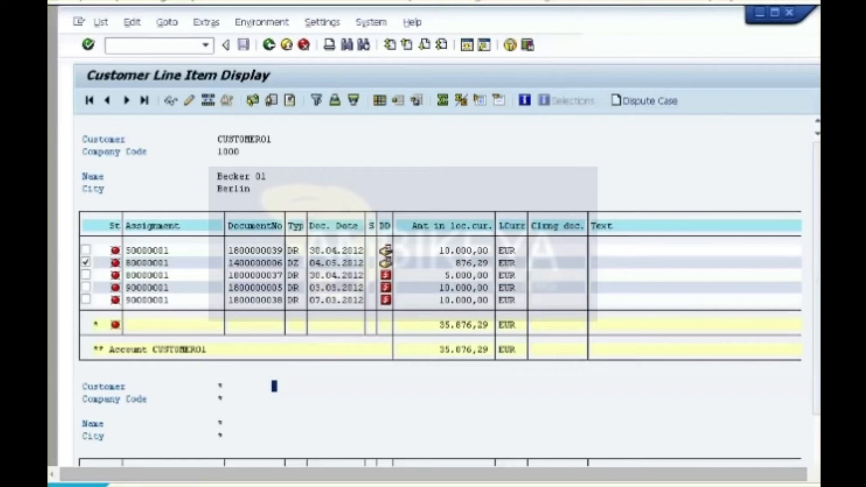
key("F3")
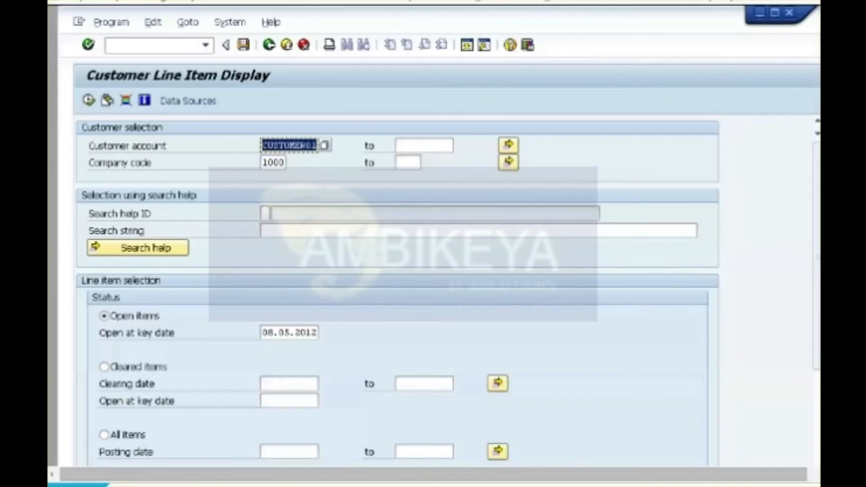
key("F3")
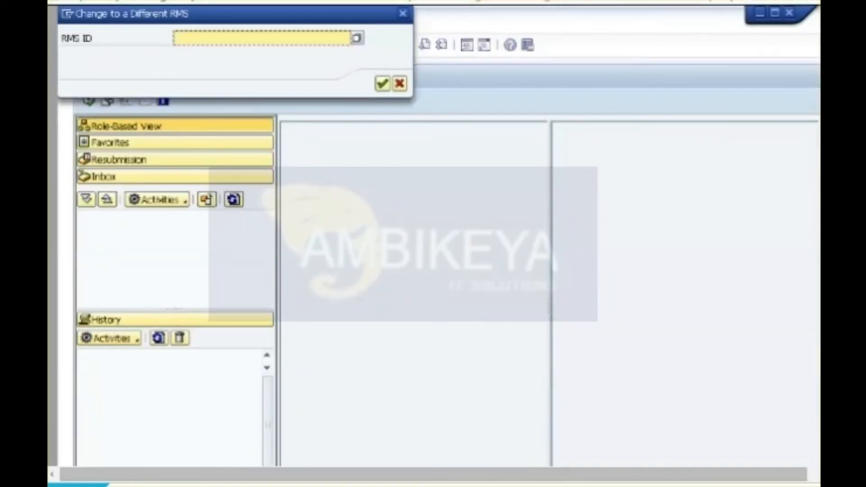
Change the RMS ID to UDM_DISPUTE, and return from the dispute letter's print preview to the spool request selection screen
type("UDM_DISPUTE")
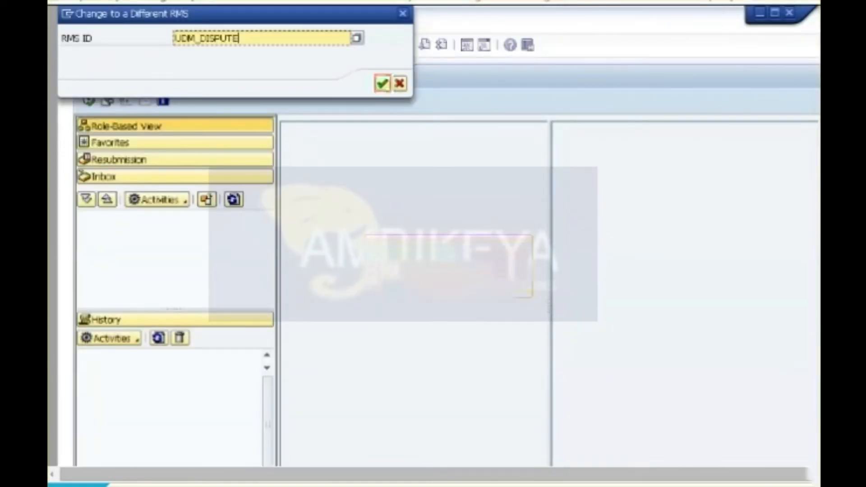
key("Return")
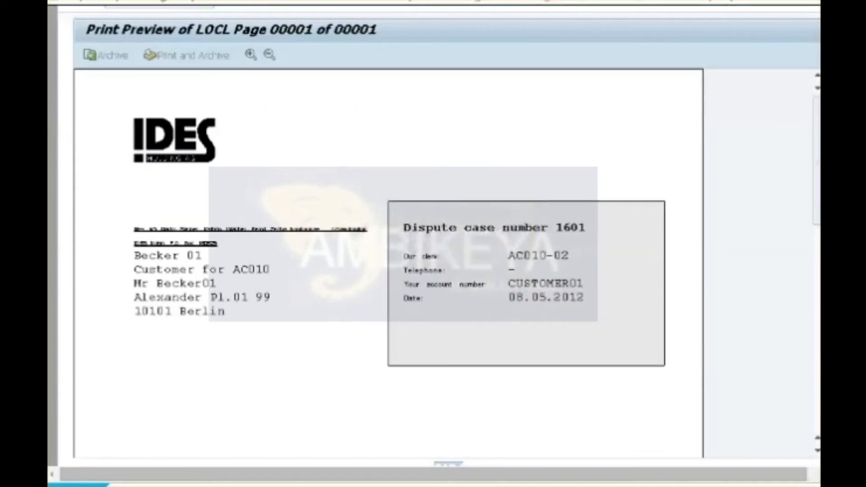
key("F3")
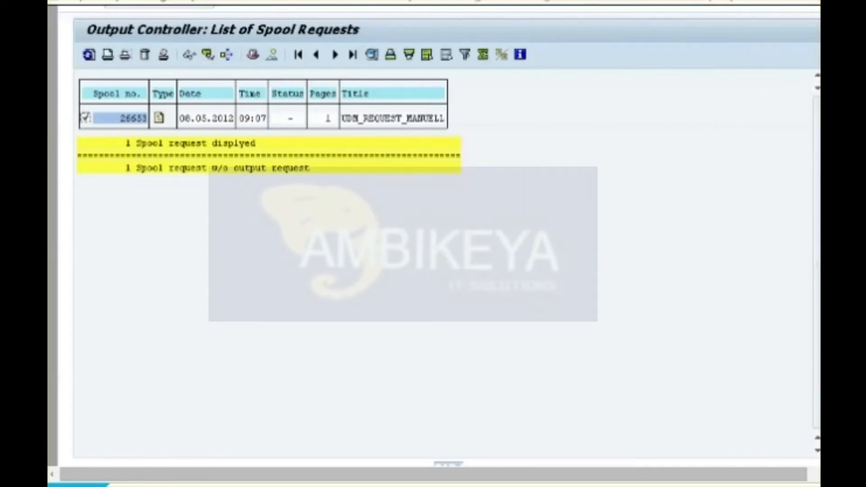
key("F3")
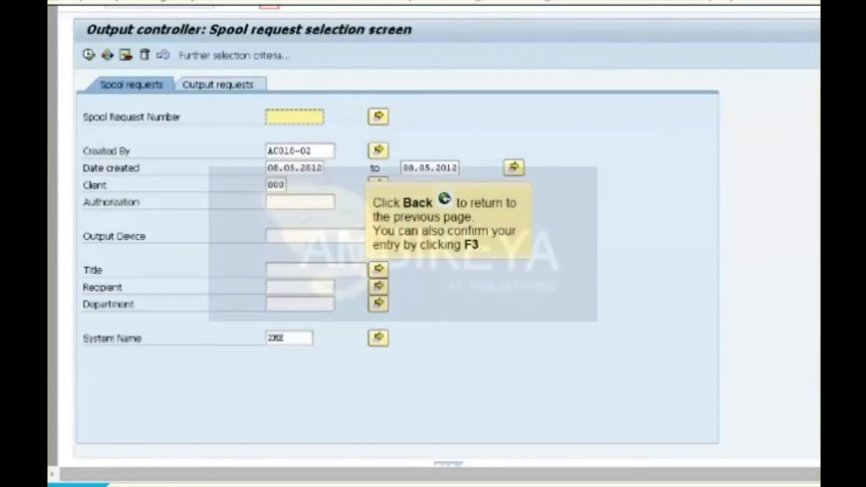
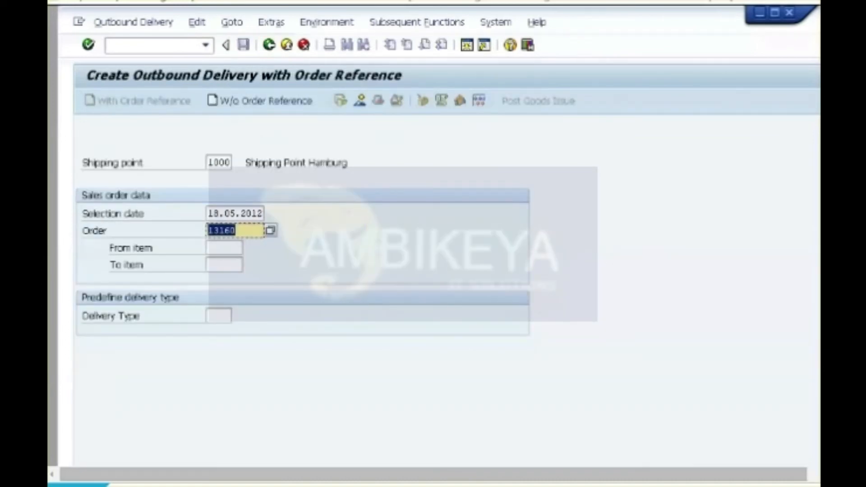
Leave the outbound delivery creation with order reference and finish its practice from the SAP Easy Access screen
key("F3")
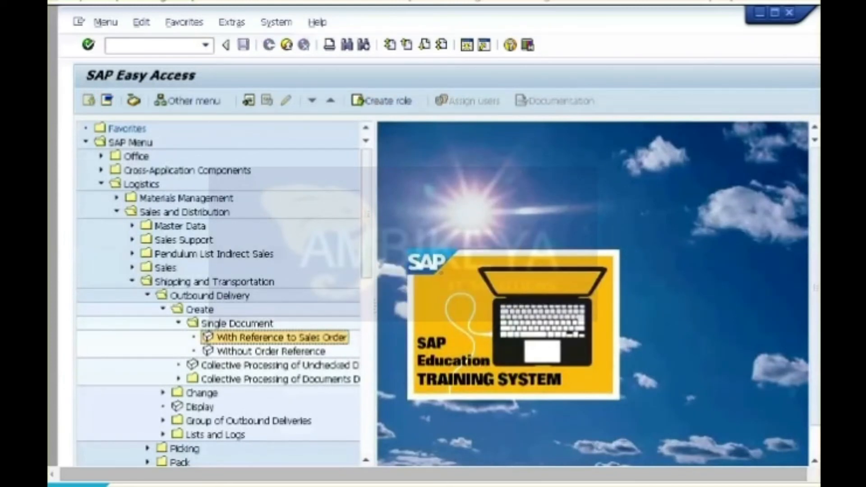
key("ctrl+F11")
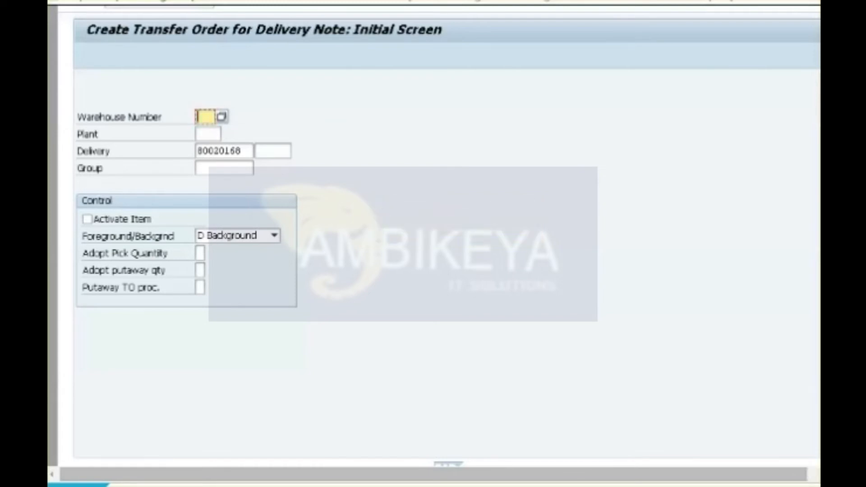
Set warehouse number 010, activate the items, choose System-Guided processing, and display the delivery's transfer order overview
type("010")
left_click(87, 219)
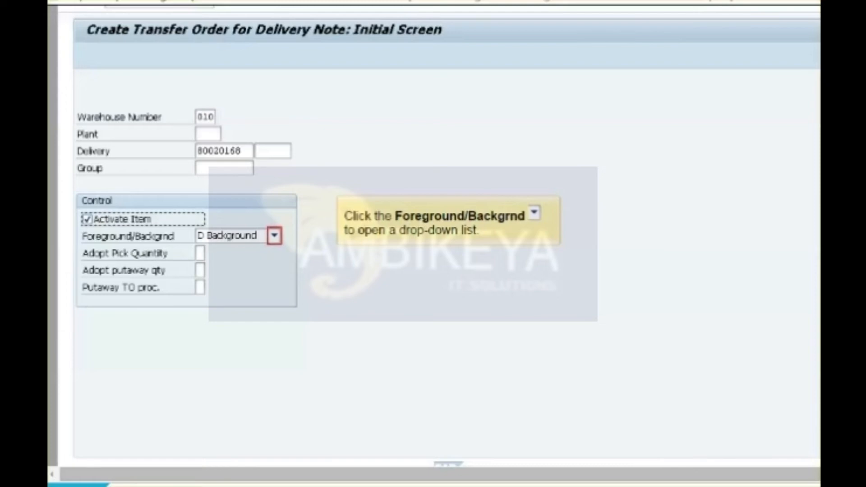
left_click(275, 235)
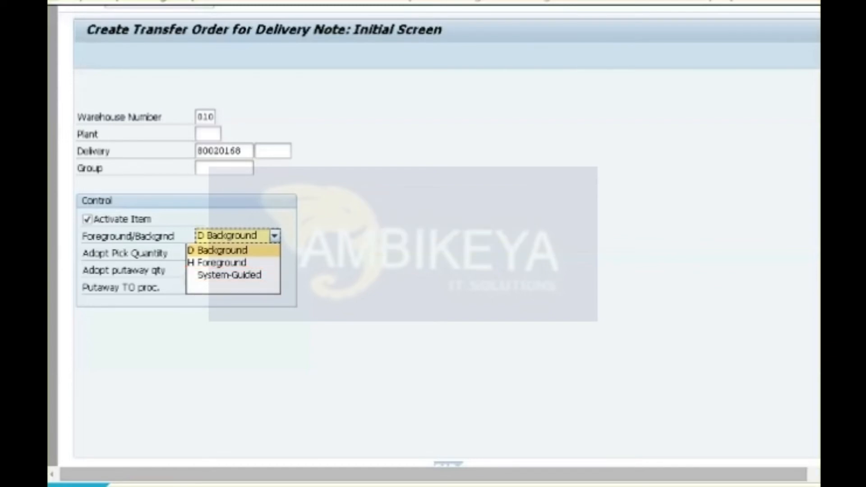
left_click(229, 275)
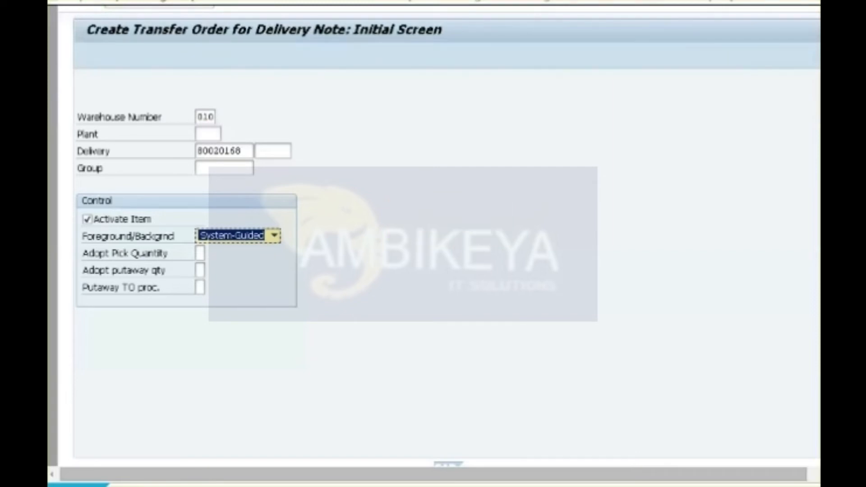
key("Return")
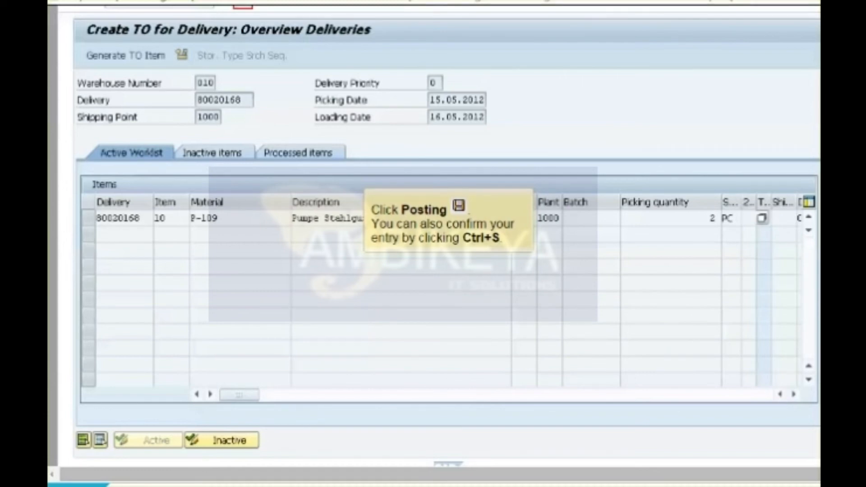
Post the transfer order for the delivery, return to the SAP Easy Access screen, and finish the practice
key("ctrl+s")
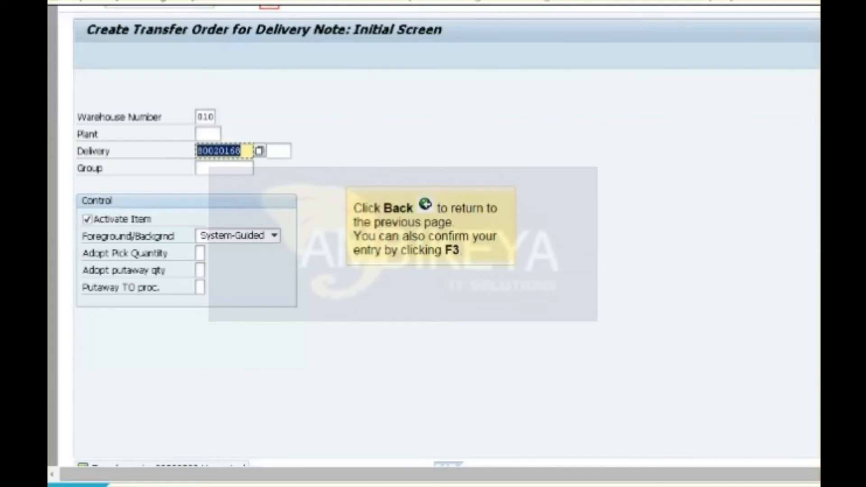
key("F3")
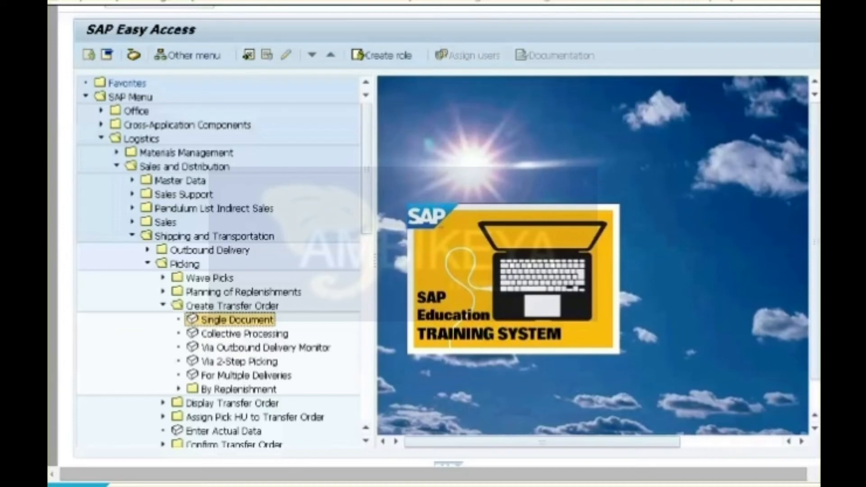
key("ctrl+F11")
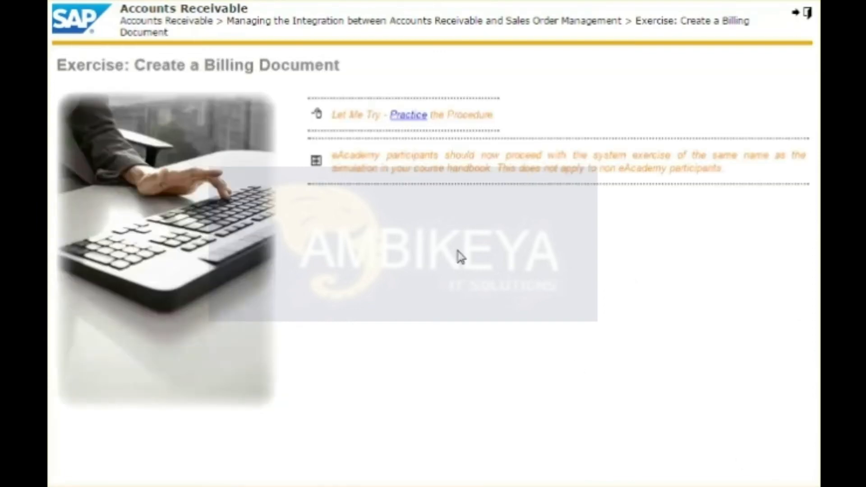
Start the Create a Billing Document practice and display the items of billing document 90036556
left_click(412, 116)
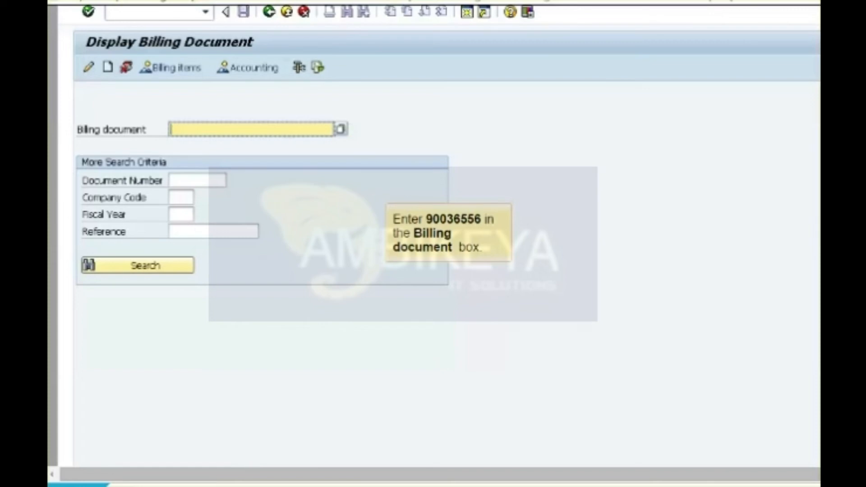
type("90036556")
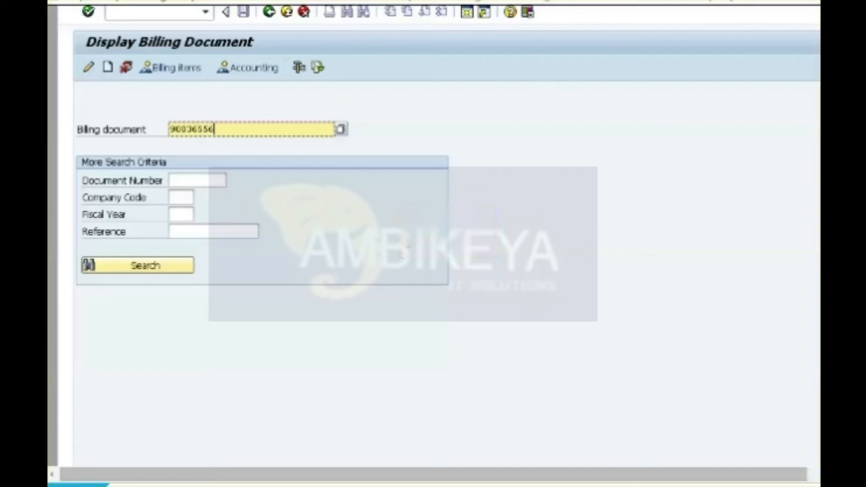
key("Return")
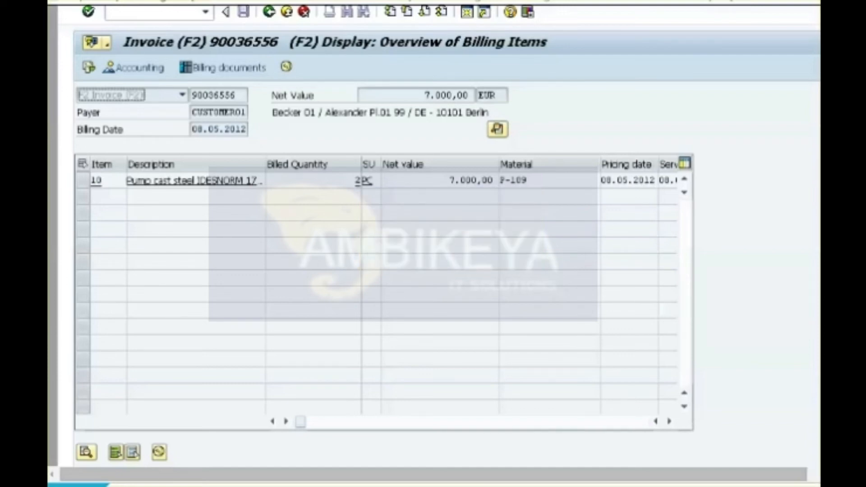
Display the accounting document belonging to the invoice, return to the SAP Easy Access screen, and finish the practice
left_click(134, 67)
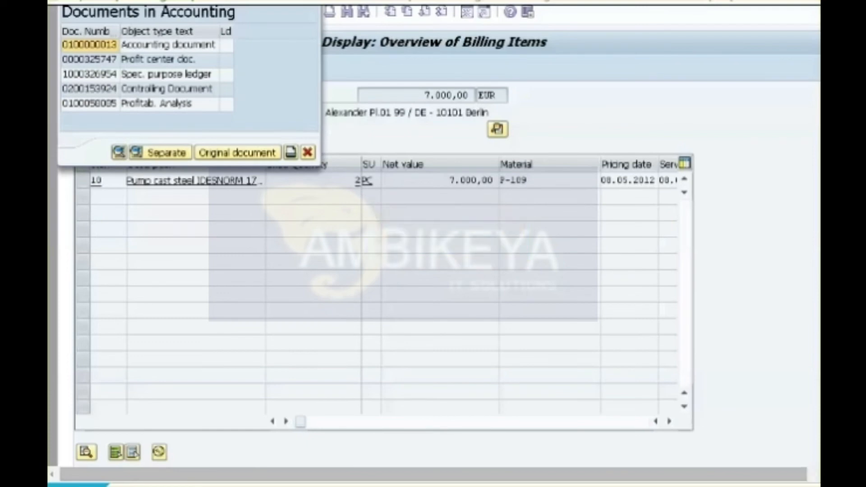
double_click(168, 45)
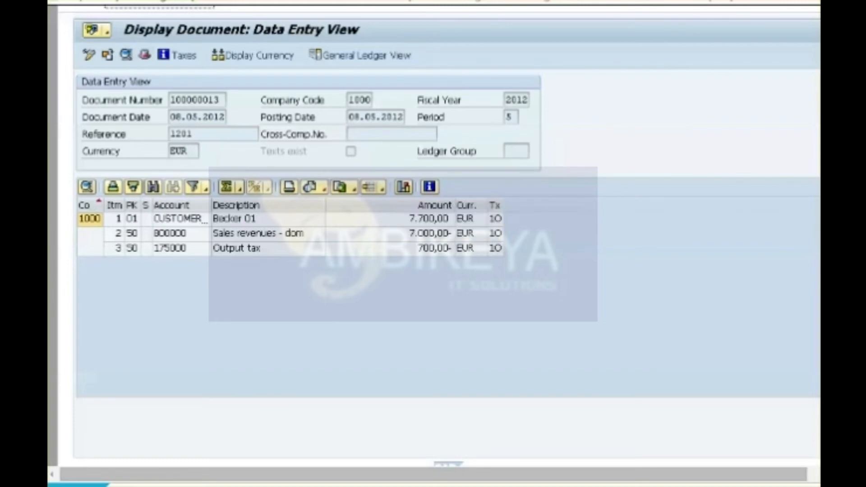
key("Return")
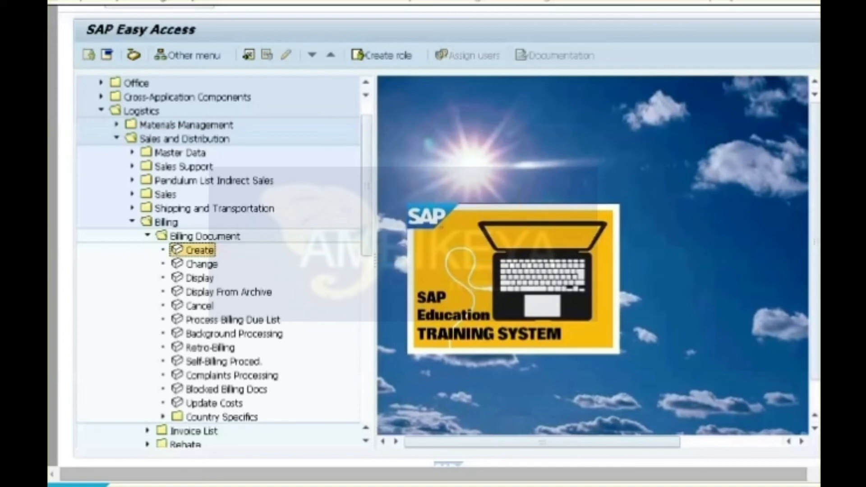
key("ctrl+F11")
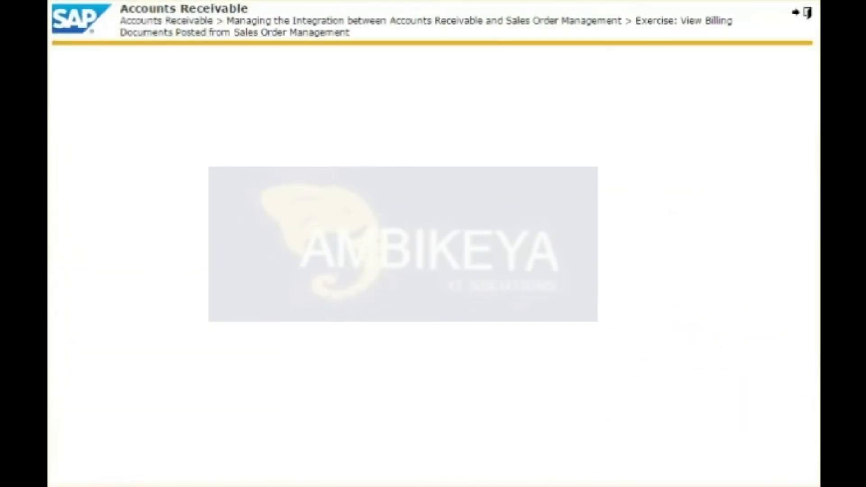
Start the View Billing Documents exercise and set the open item key date to 25.05.2012 in the customer line item selection
left_click(416, 121)
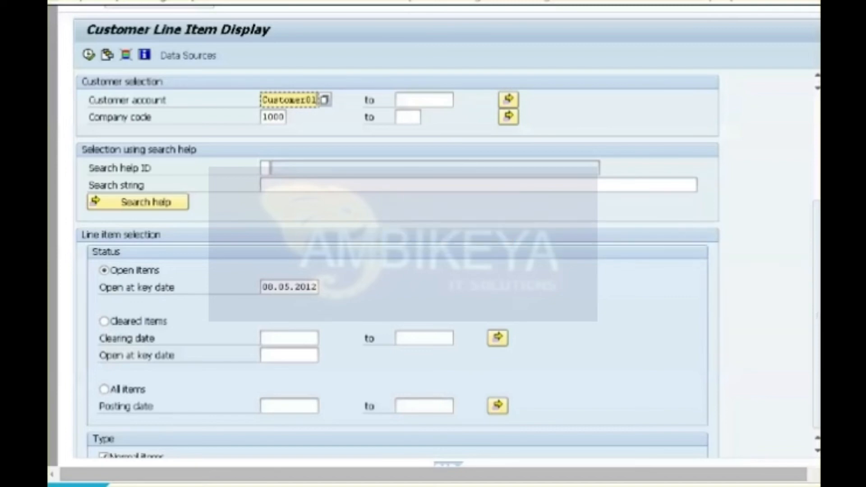
left_click(289, 287)
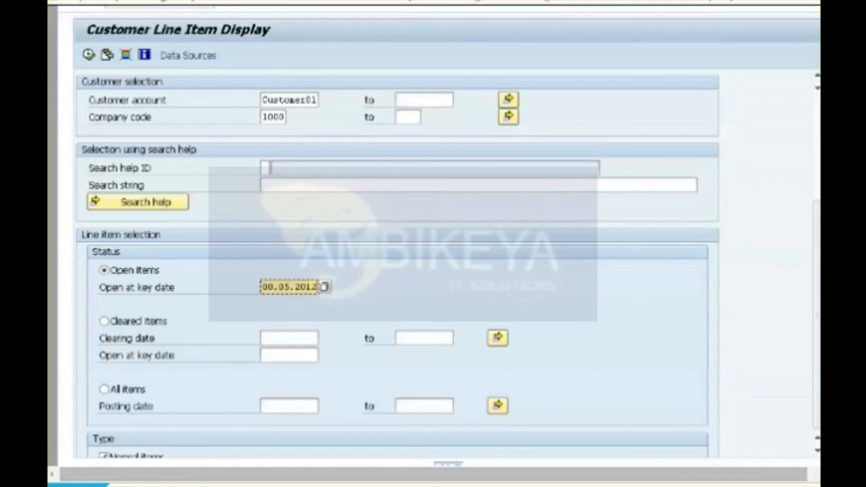
left_click(325, 287)
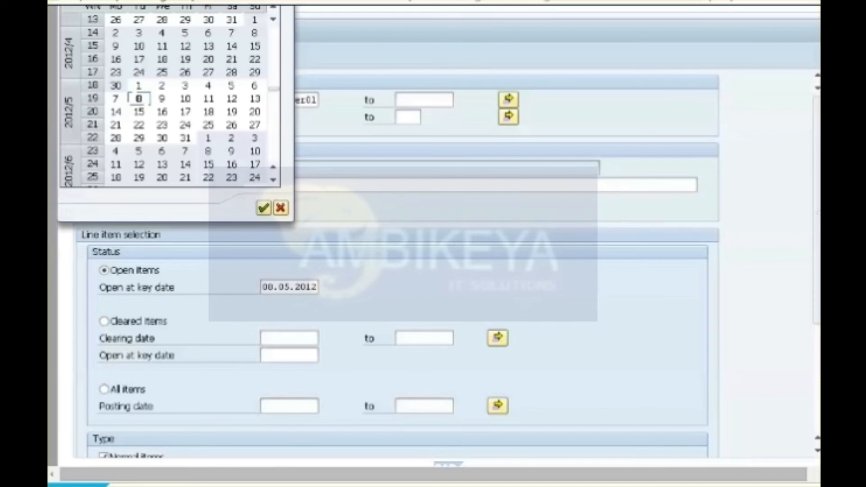
double_click(208, 125)
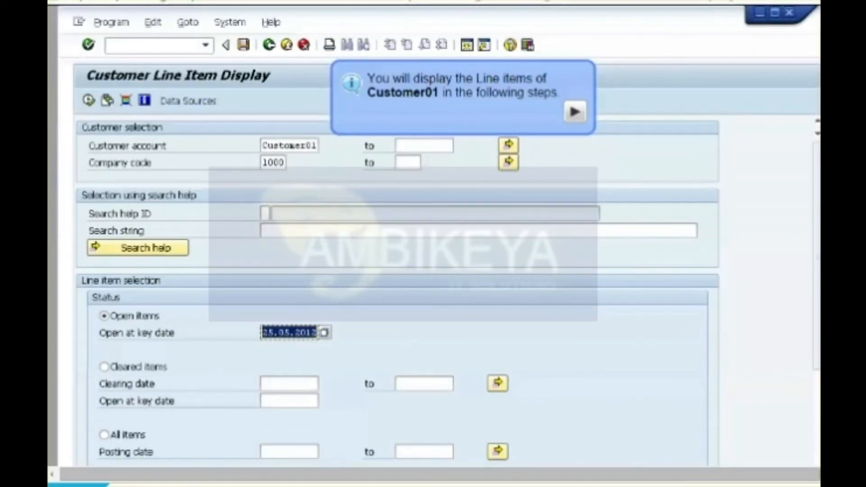
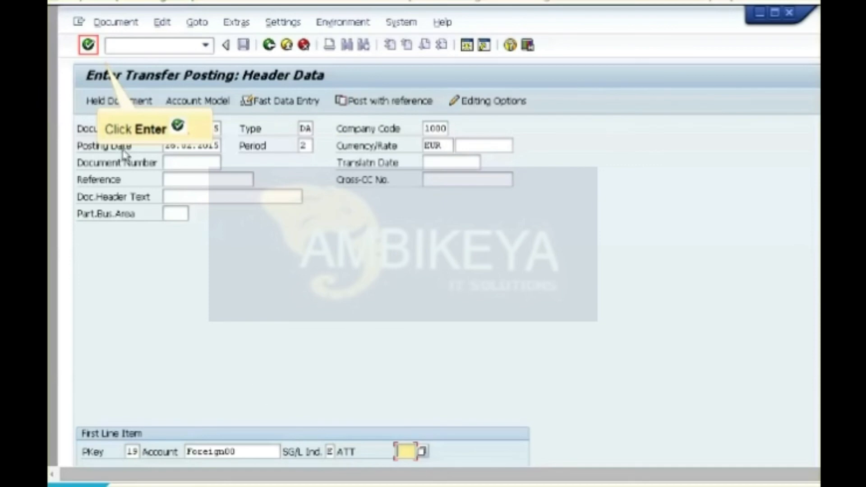
Accept the transfer posting header and enter the customer item with amount 1500 EUR, tax calculation enabled, and due date 28.02.2015
left_click(88, 44)
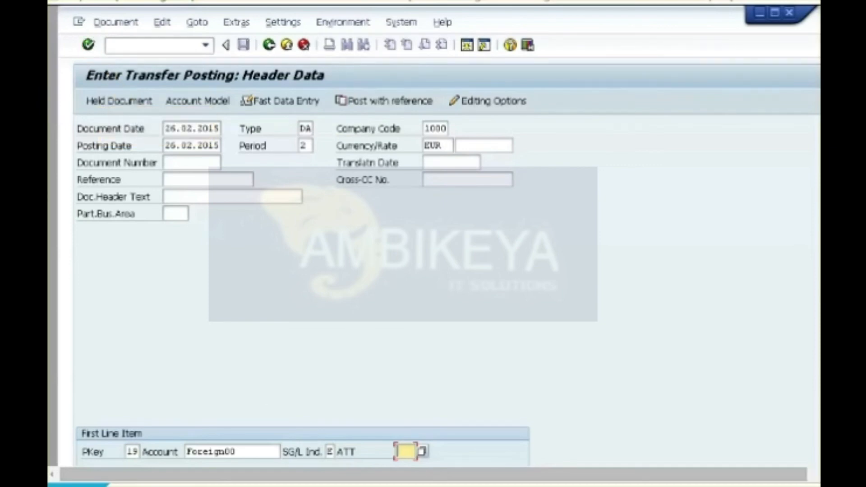
left_click(179, 203)
type("1000")
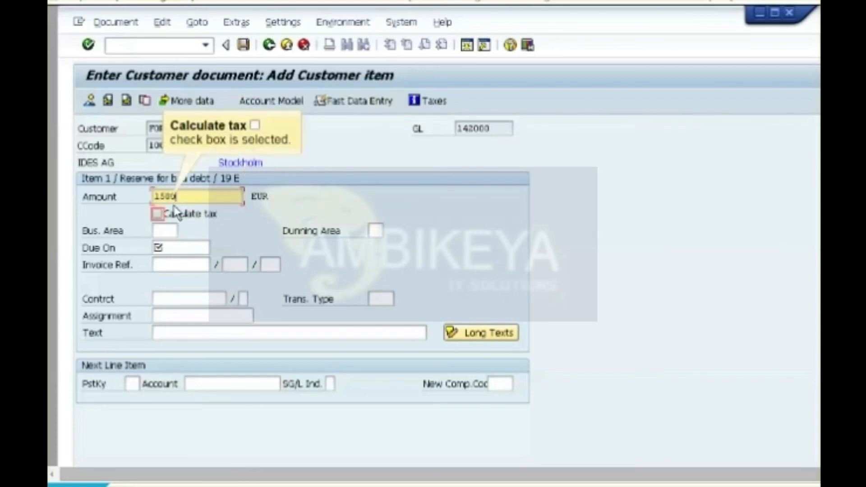
left_click(158, 217)
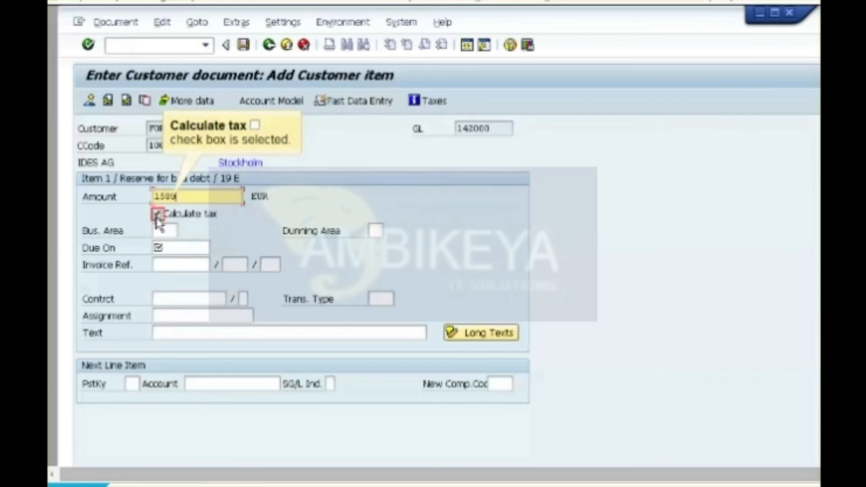
left_click(170, 247)
type("28.02.2015")
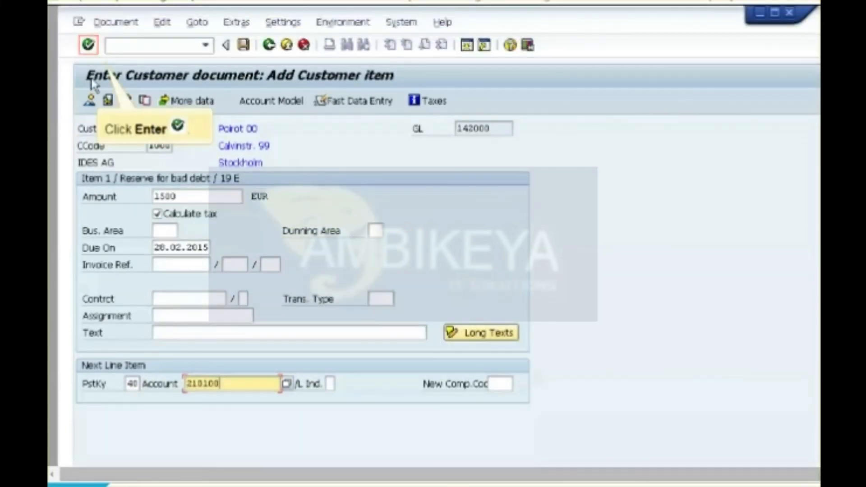
Add the debit item for G/L account 210100 with profit center PRCTR00, post the document, and exit the transfer posting
left_click(88, 45)
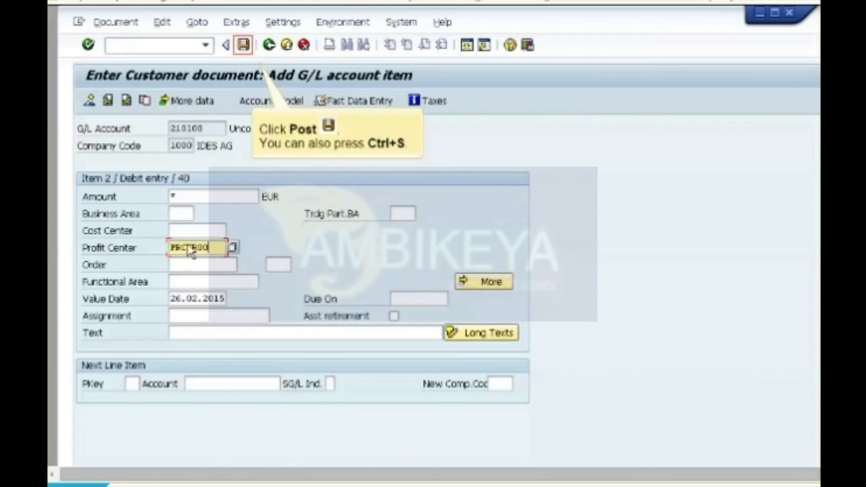
left_click(244, 45)
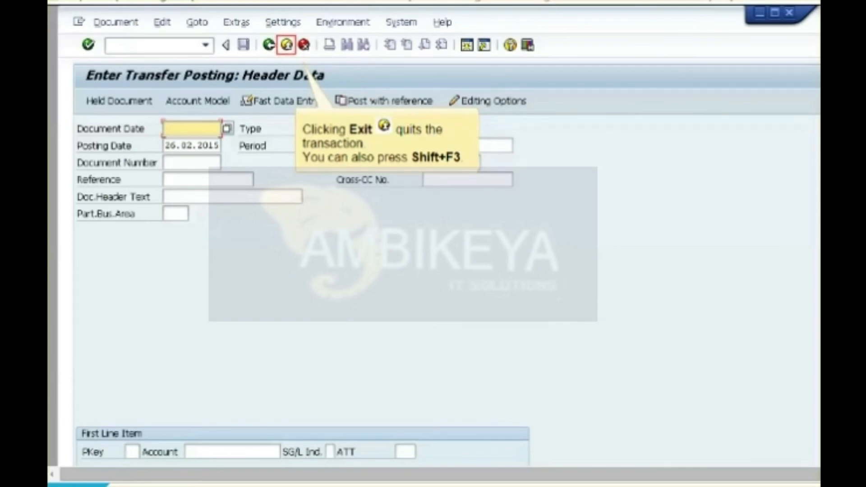
left_click(287, 45)
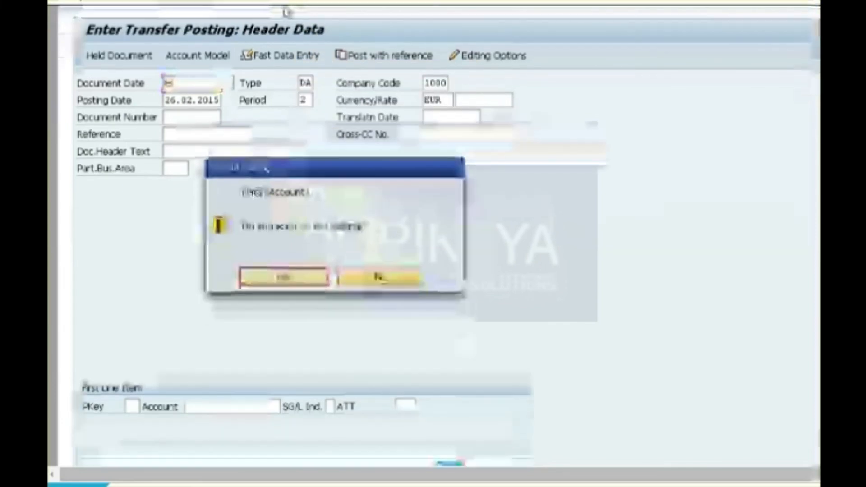
left_click(275, 278)
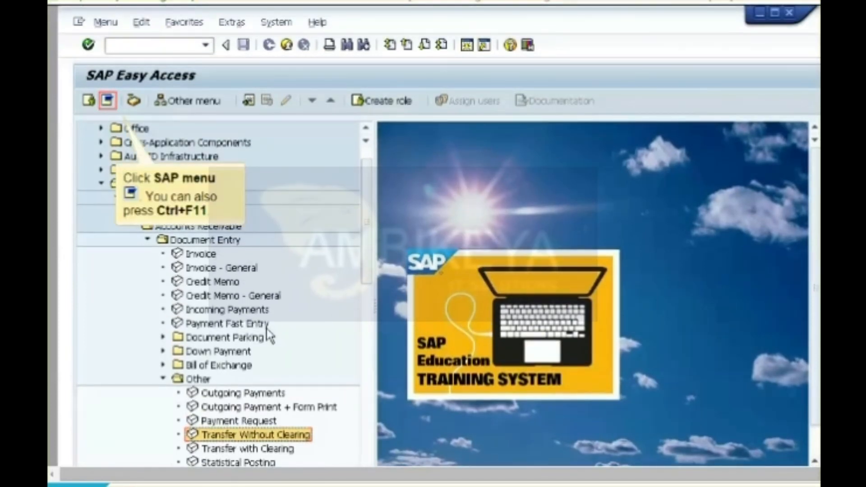
left_click(106, 107)
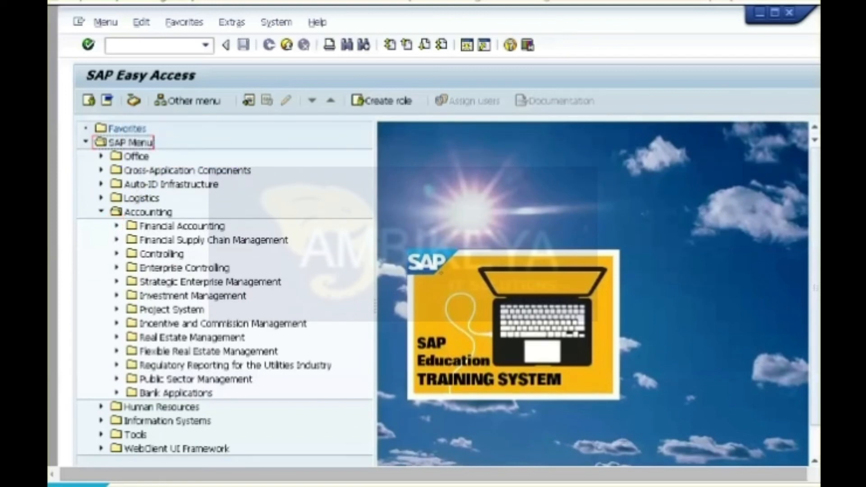
left_click(116, 226)
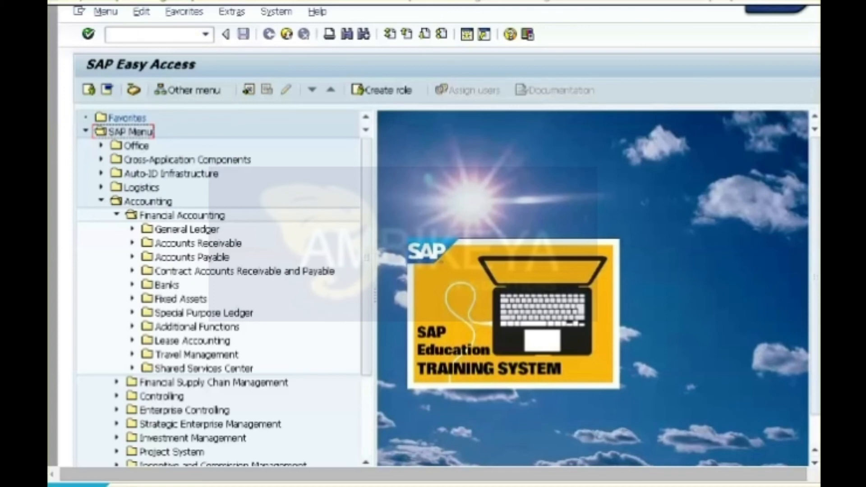
left_click(131, 244)
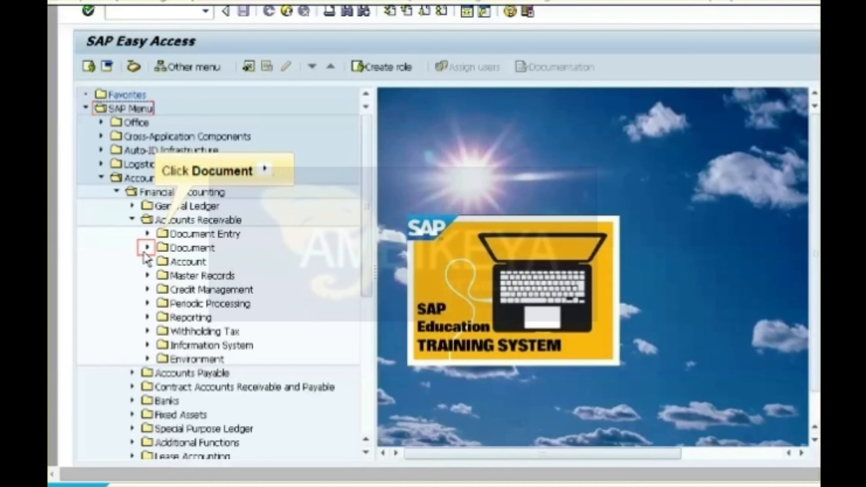
left_click(143, 252)
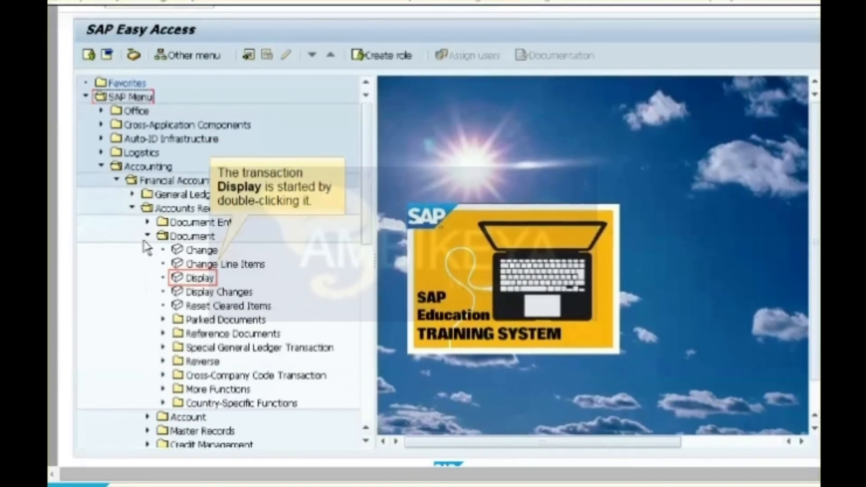
double_click(184, 283)
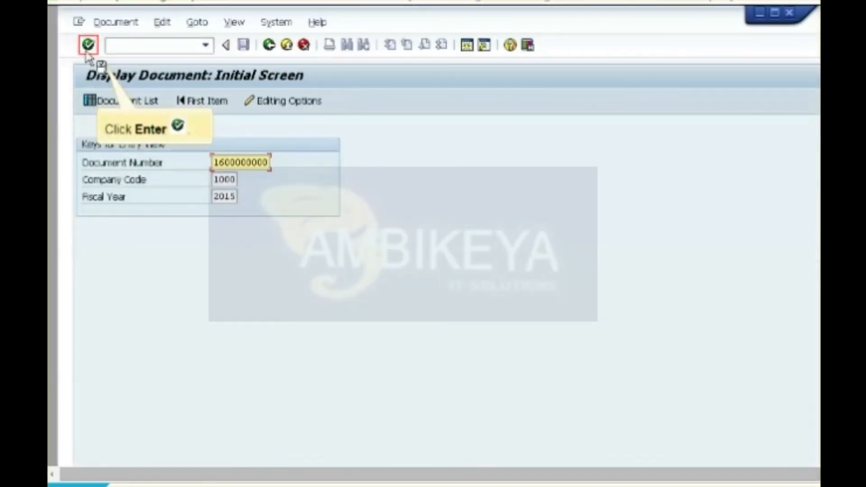
left_click(87, 51)
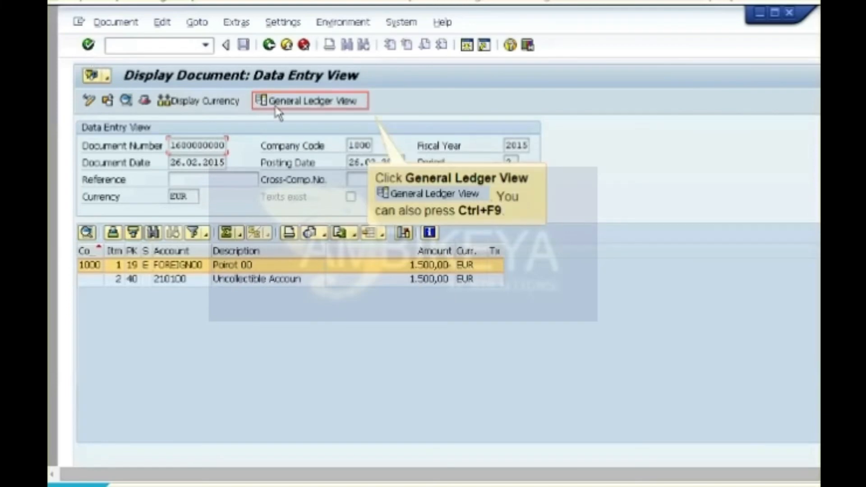
Show the document in the General Ledger view, then return to the collapsed SAP Easy Access menu
left_click(276, 107)
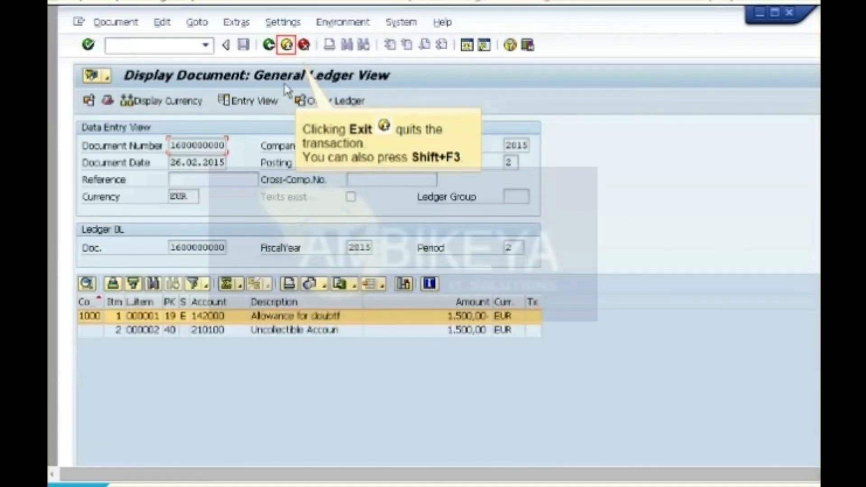
left_click(287, 44)
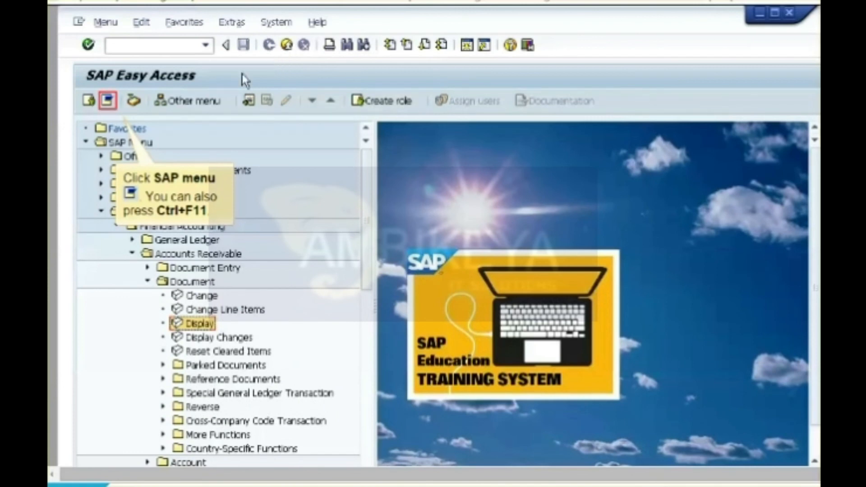
left_click(107, 104)
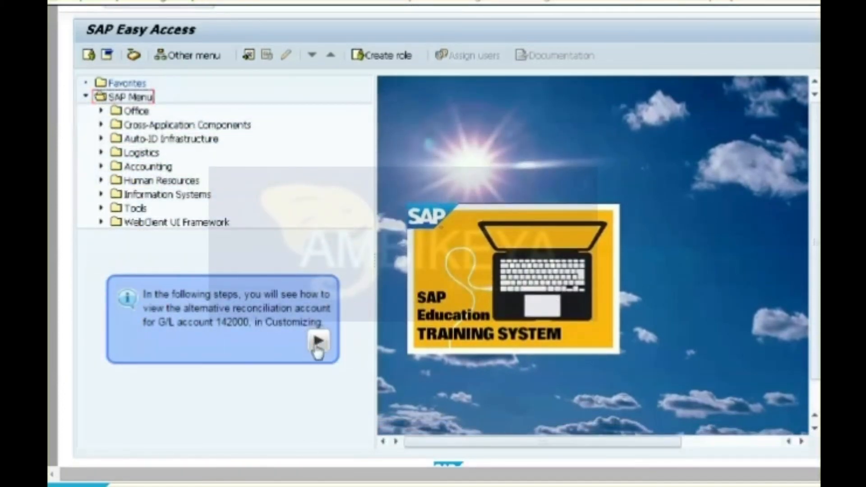
Review the alternative reconciliation account assignments for G/L account 142000 in the Special G/L Documentation, then go back
left_click(320, 342)
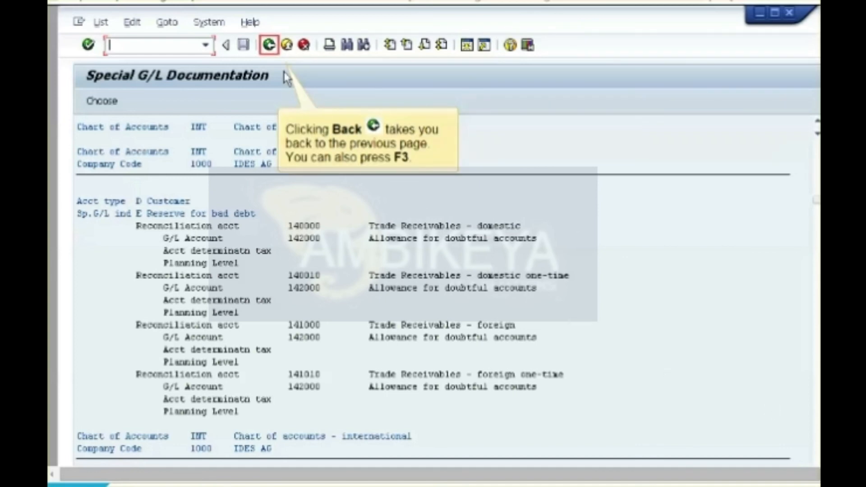
left_click(267, 50)
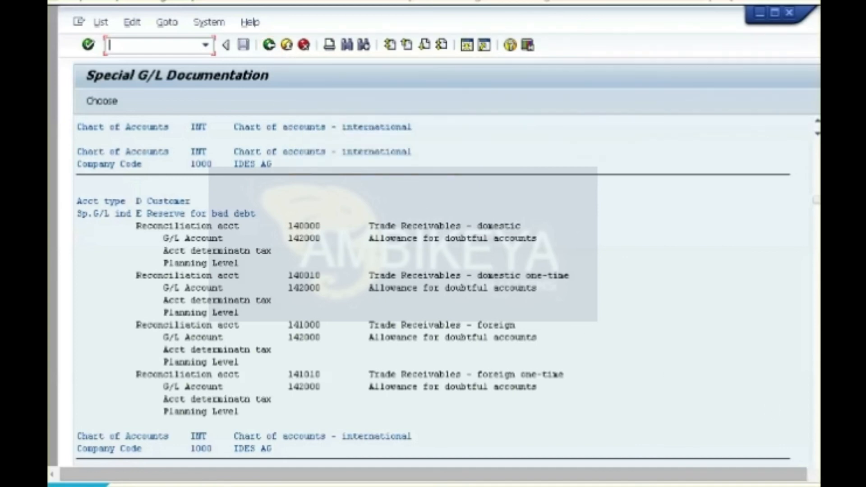
left_click(268, 51)
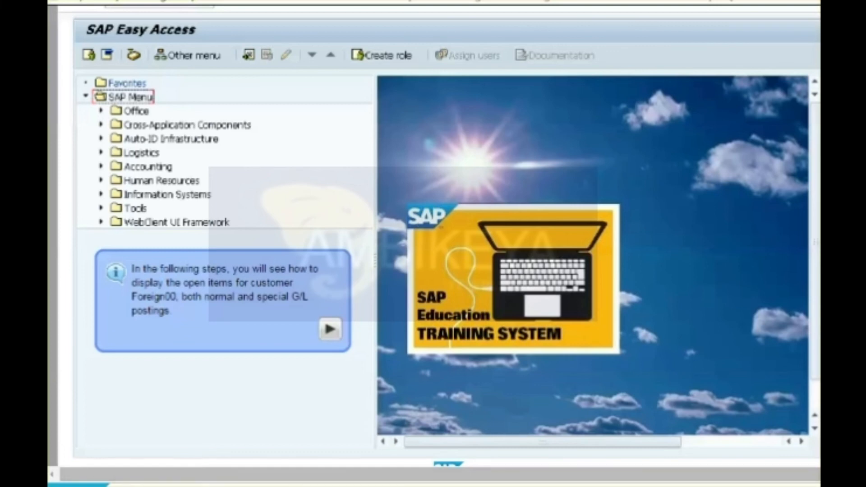
Start the Display/Change Line Items transaction for accounts receivable accounts
left_click(330, 329)
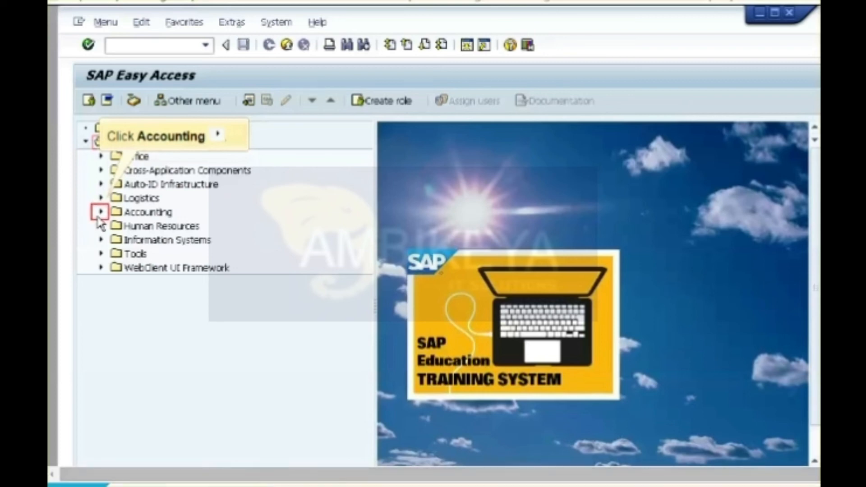
left_click(99, 216)
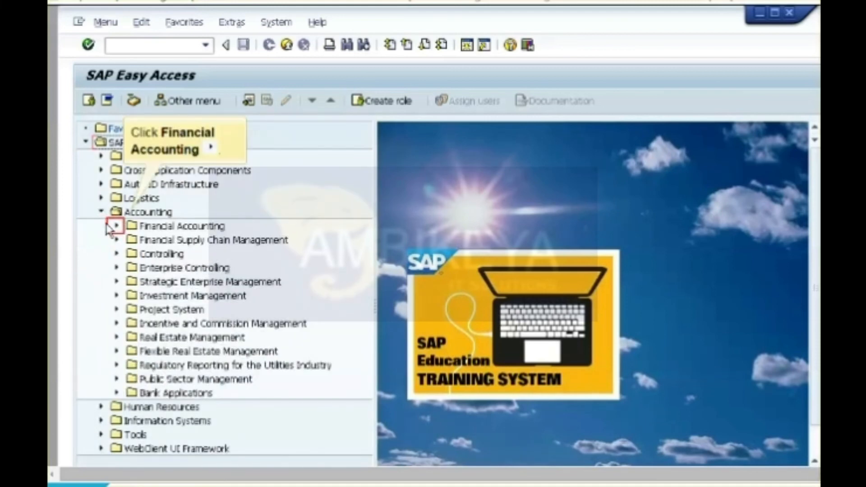
left_click(116, 226)
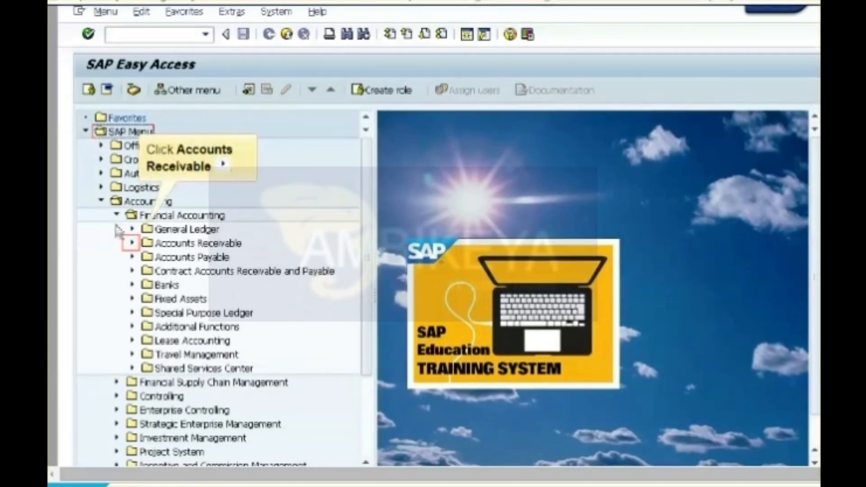
left_click(129, 250)
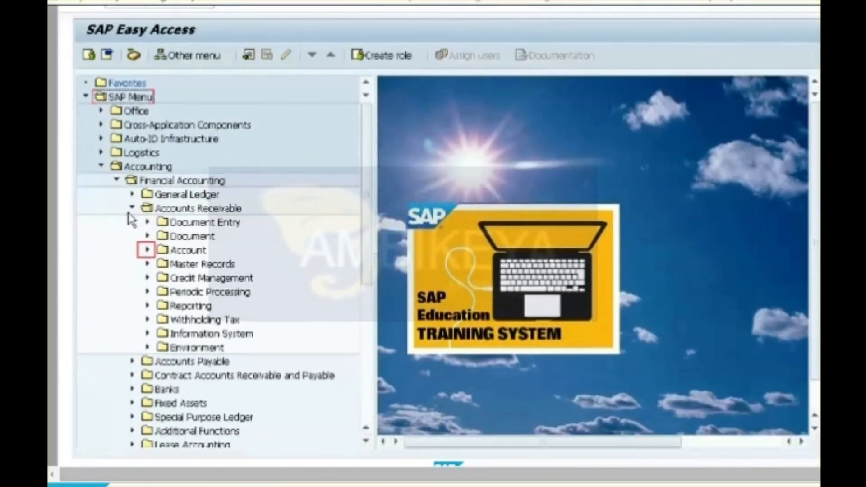
left_click(145, 251)
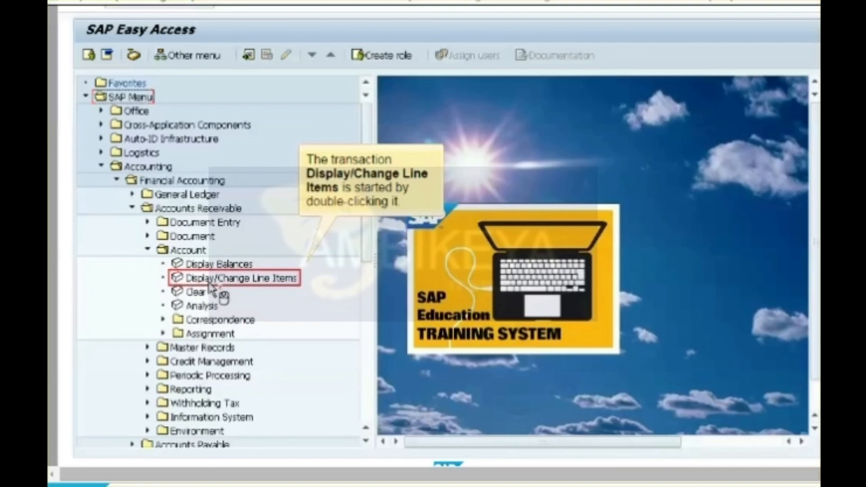
double_click(167, 281)
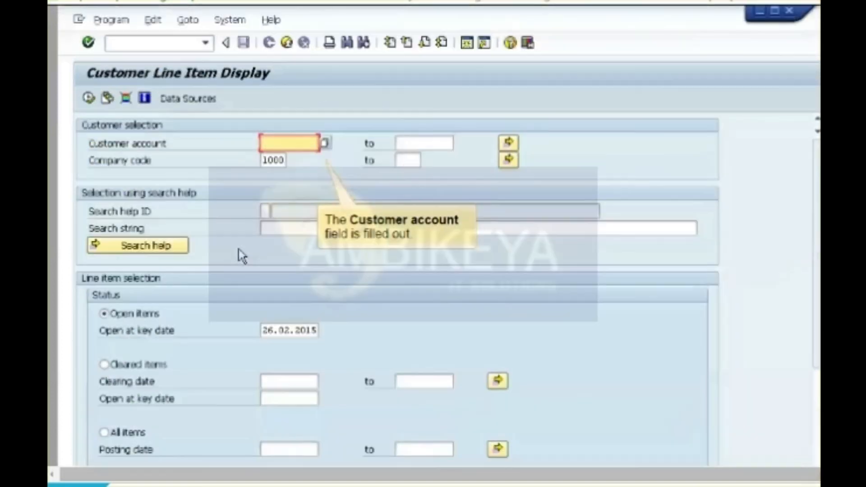
Enter the customer's account, include special G/L transactions alongside normal items, and run the open line item list
type("Avayaoral")
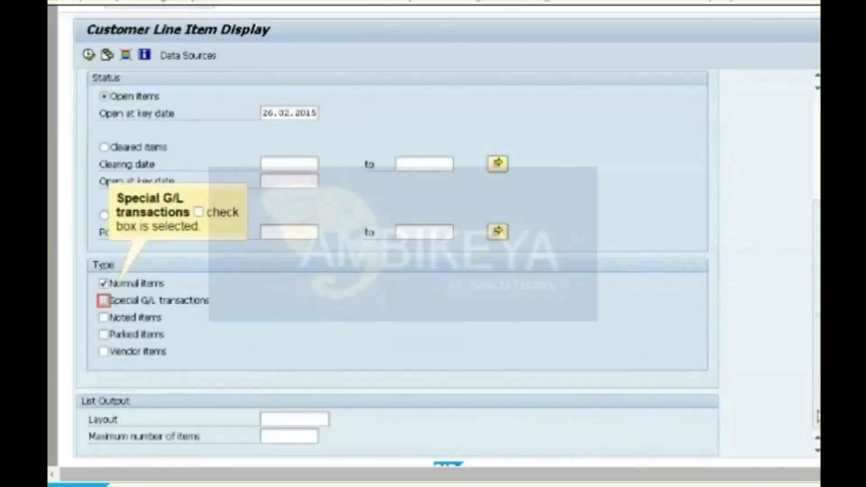
left_click(104, 301)
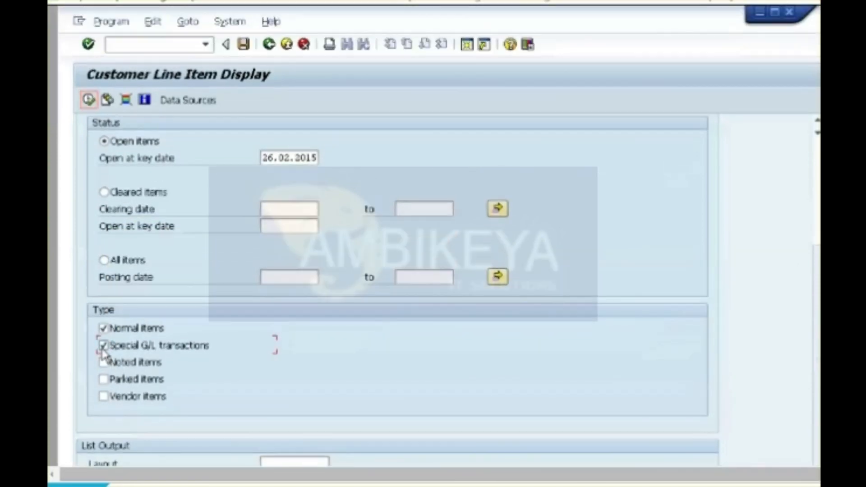
left_click(88, 102)
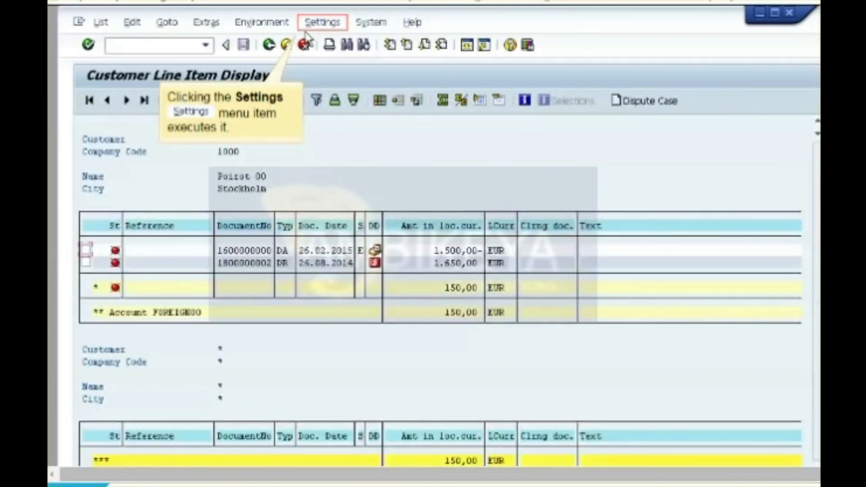
Add the hidden fields G/L Account and Sp.G/L trans.type to the line item list's current layout and view the new columns
left_click(308, 25)
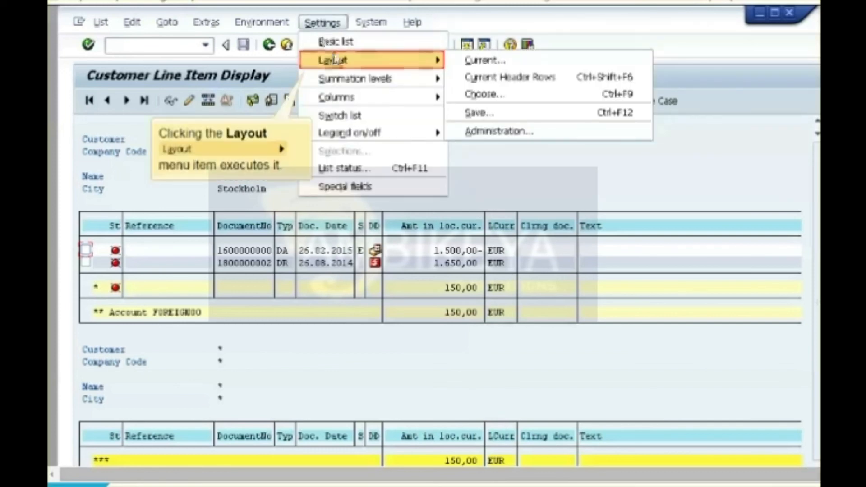
left_click(333, 59)
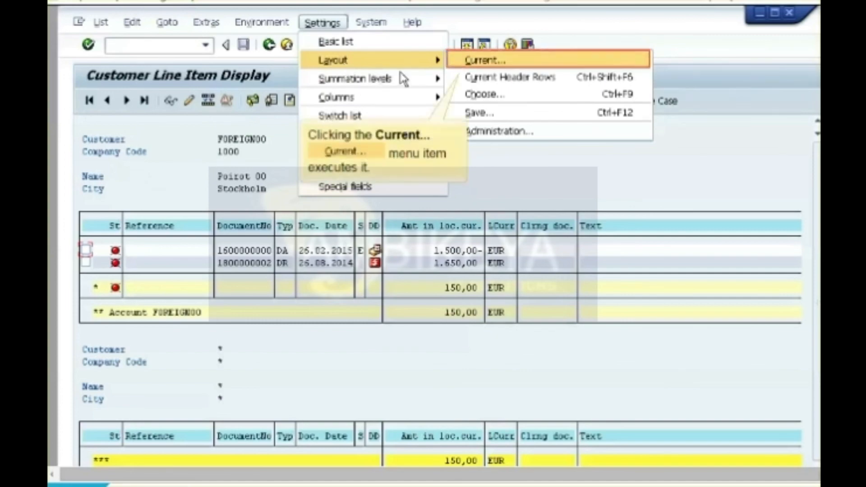
left_click(500, 64)
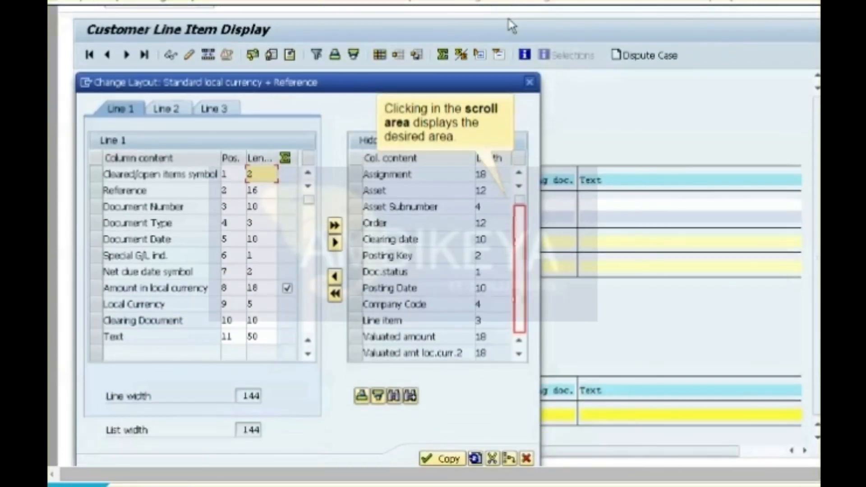
left_click(519, 314)
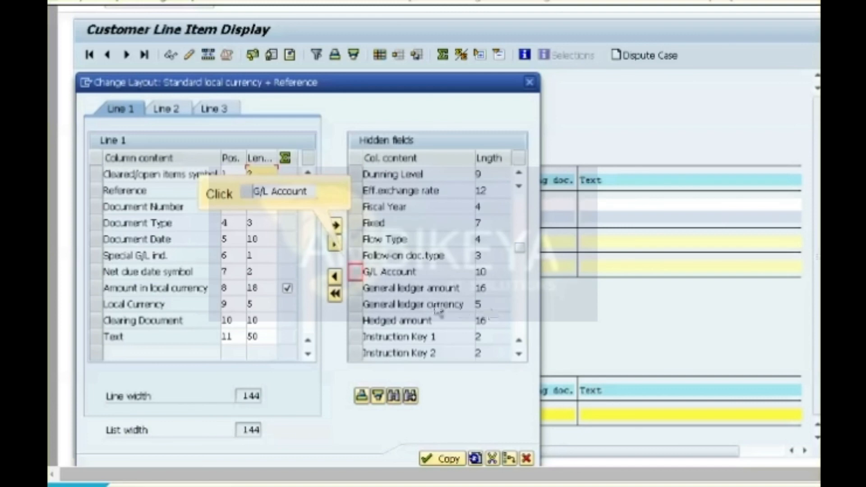
left_click(359, 272)
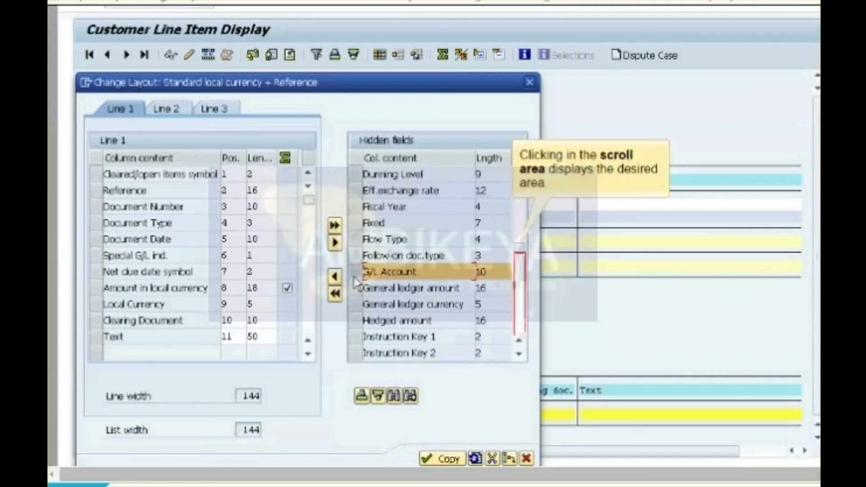
left_click(520, 323)
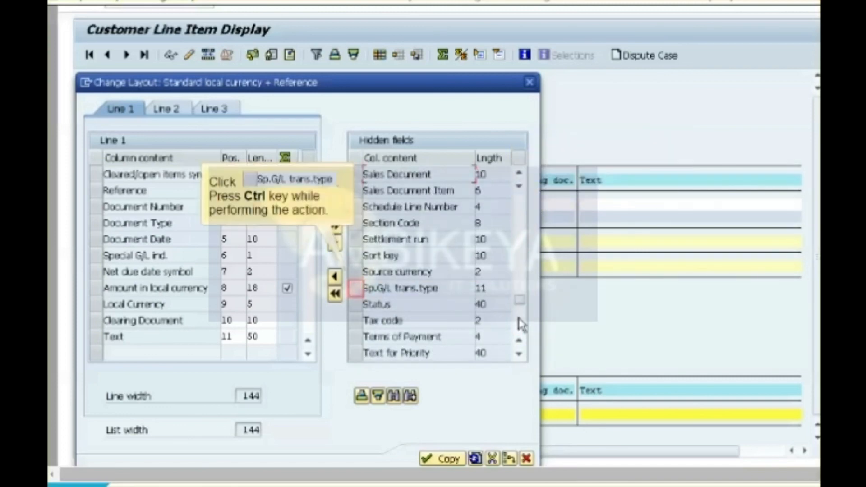
left_click(354, 292, "ctrl")
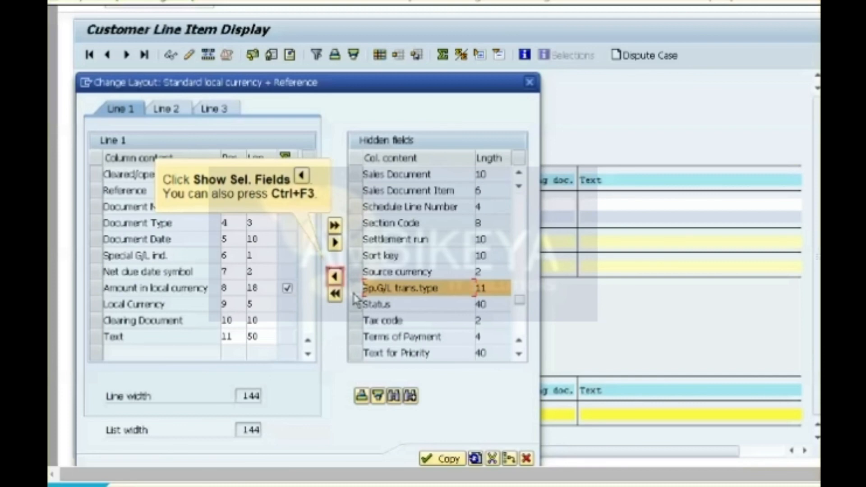
left_click(334, 277)
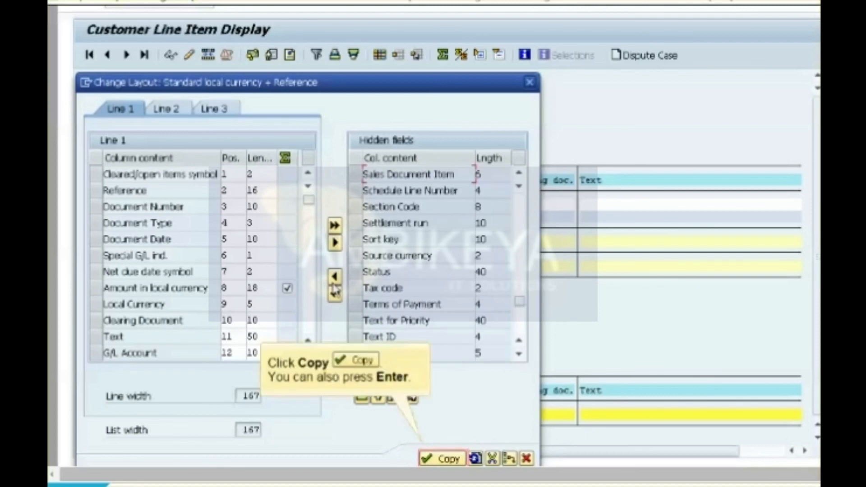
left_click(442, 459)
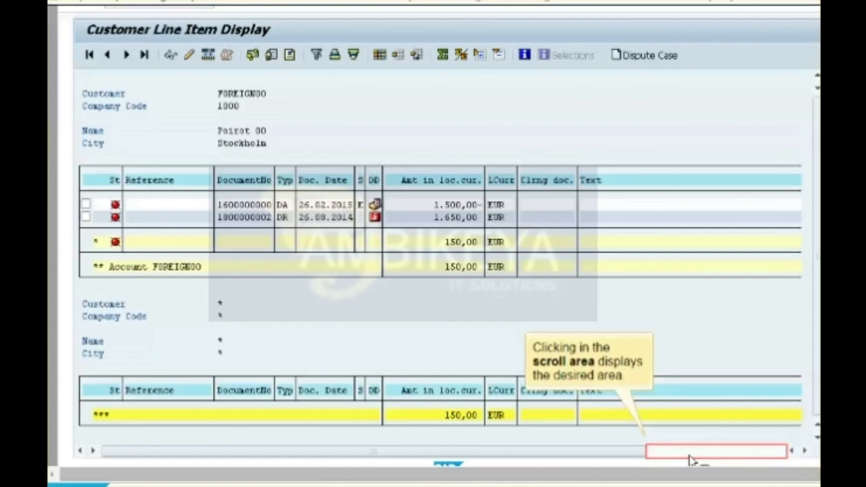
left_click(690, 457)
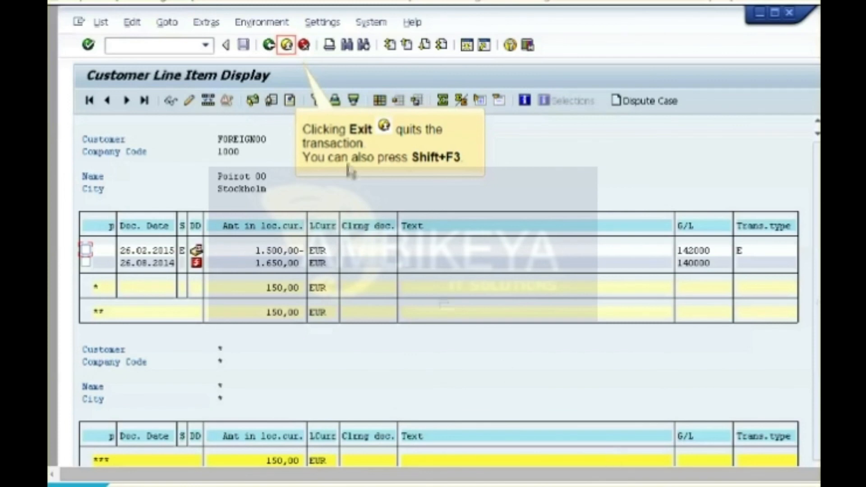
Exit the customer line item list and expand the General Ledger Information System folder in the SAP menu
left_click(287, 44)
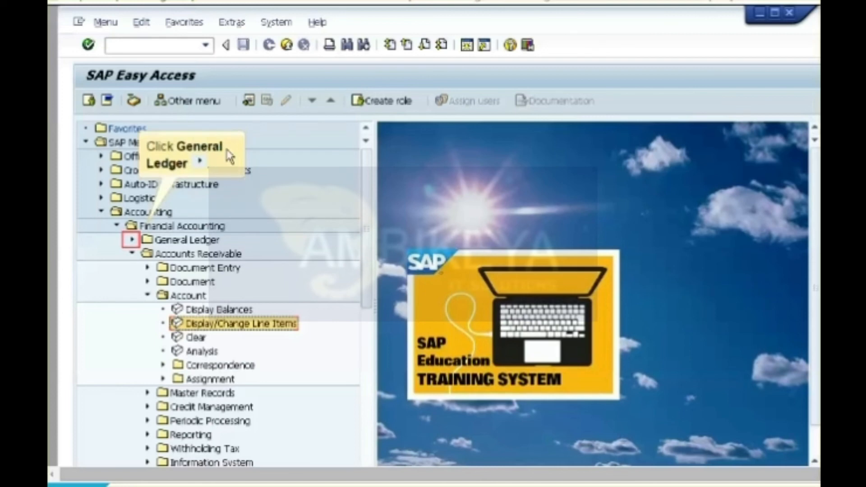
left_click(133, 240)
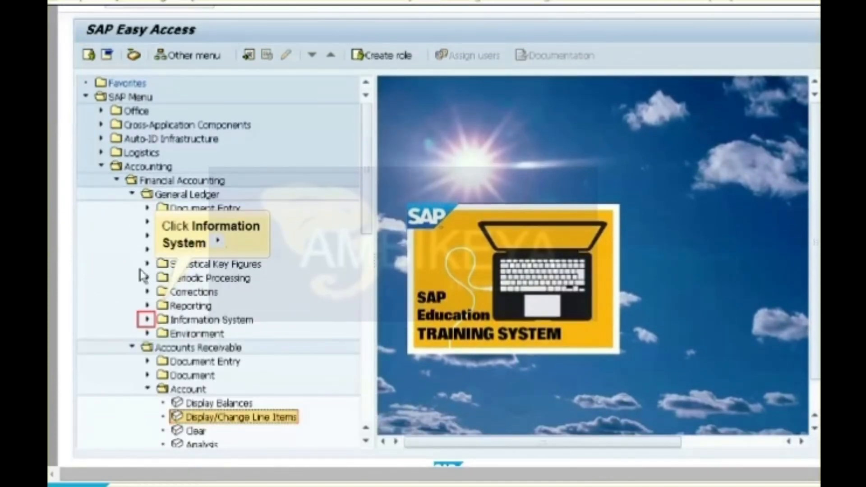
left_click(146, 320)
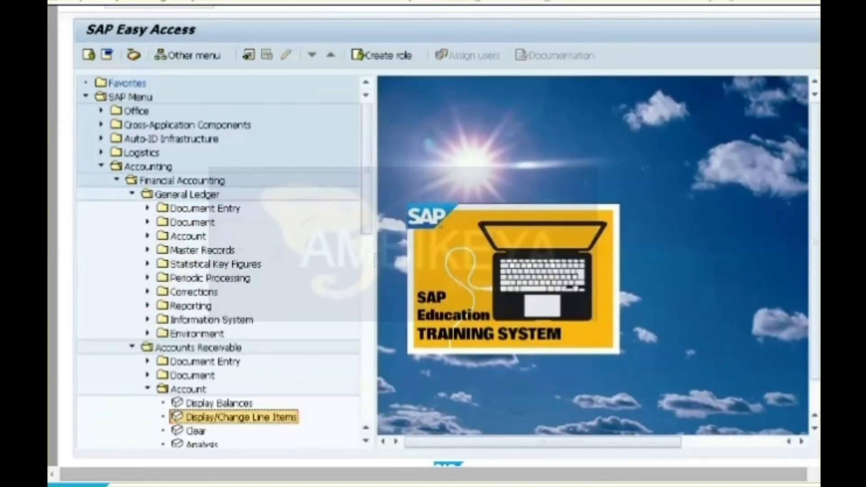
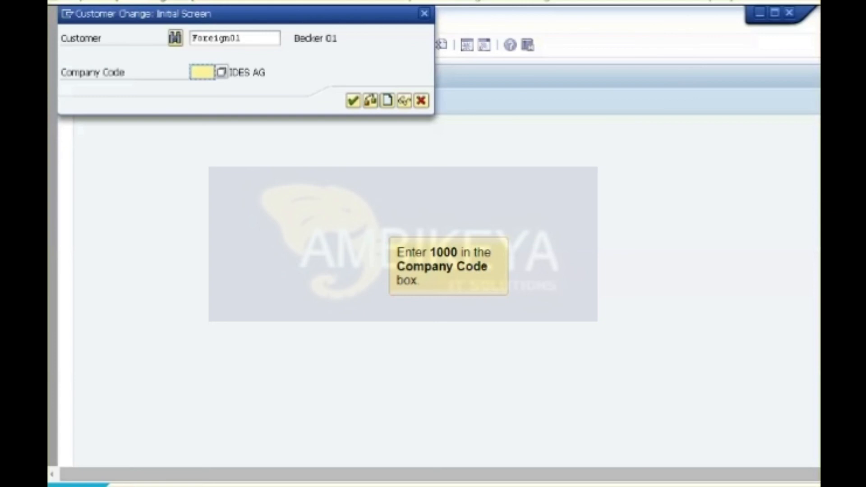
Open the customer's master record for change in company code 1000 and display its company code data
type("1000")
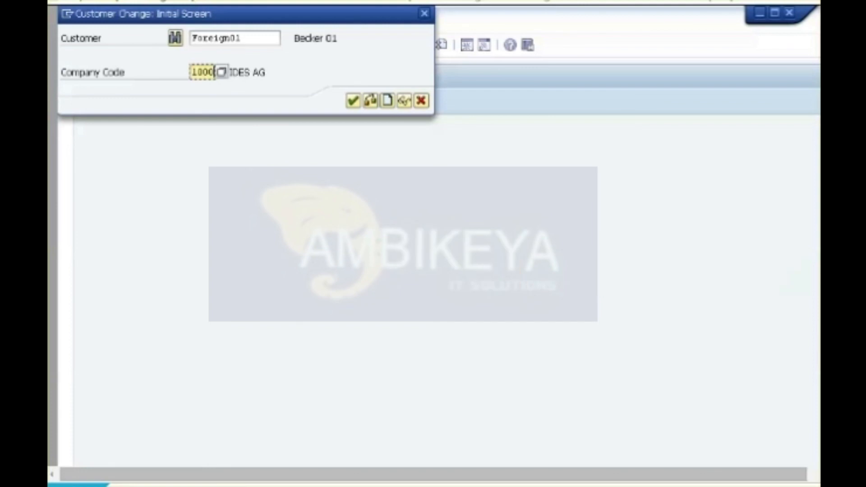
key("Return")
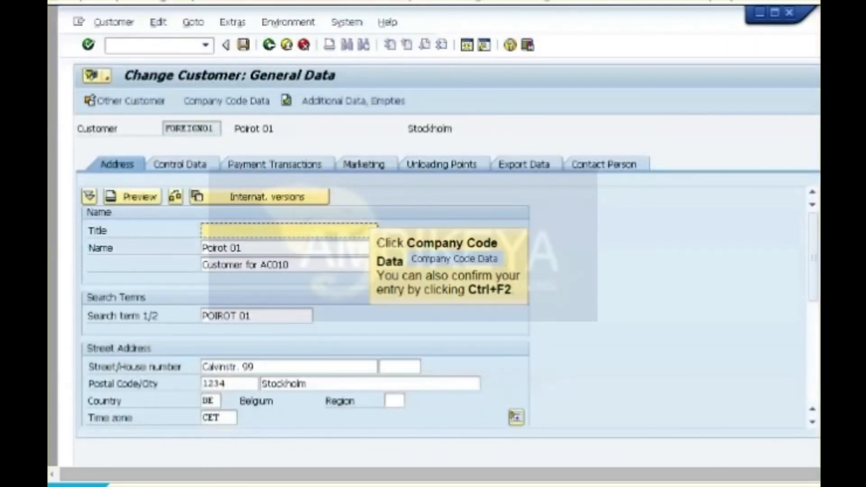
key("ctrl+F2")
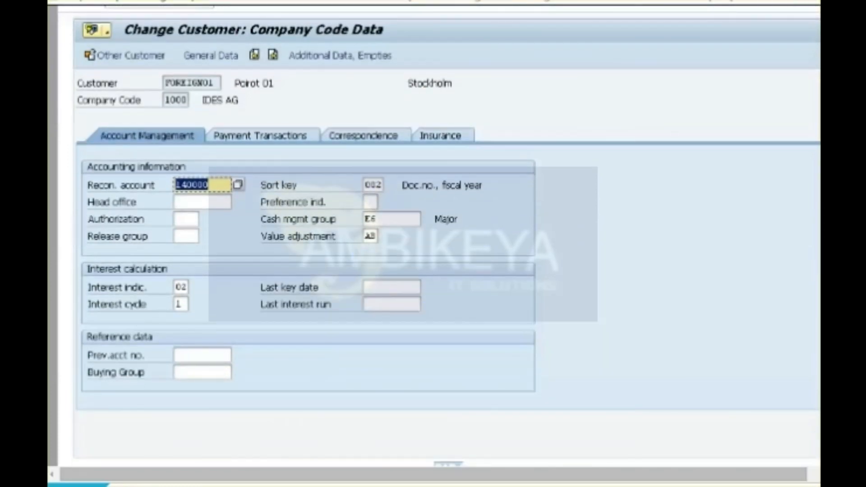
Save the customer's master record and return to the collapsed SAP Easy Access menu
key("ctrl+s")
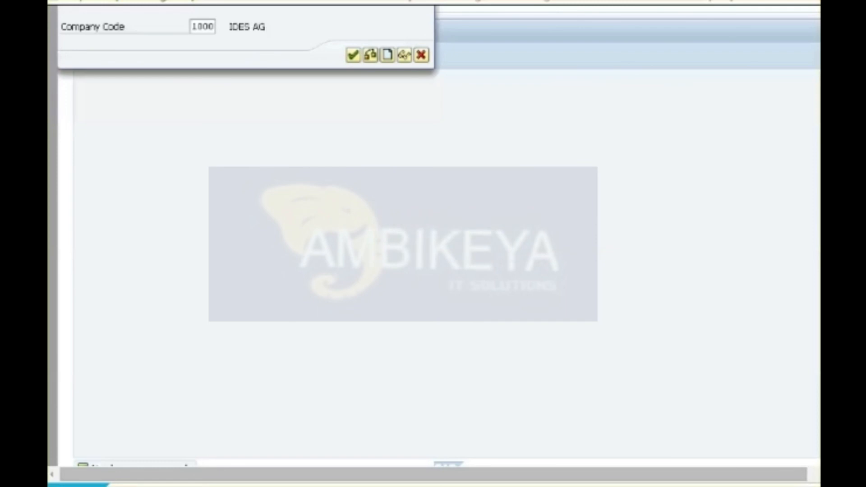
key("F12")
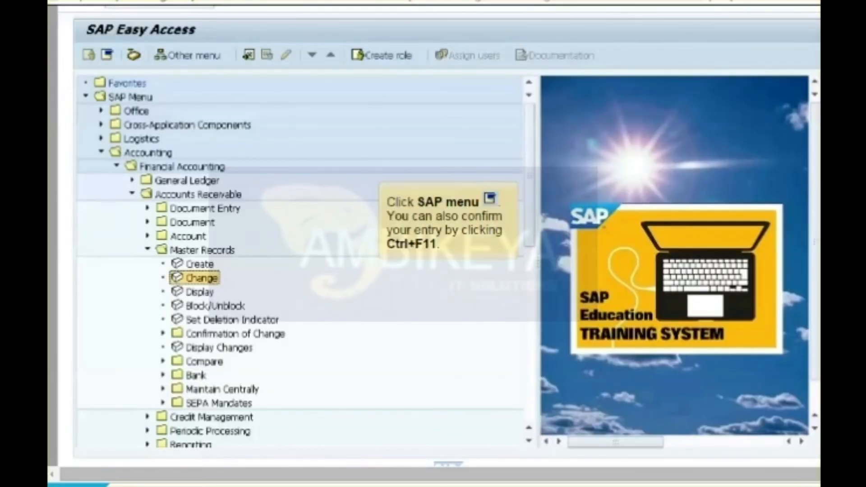
key("ctrl+F11")
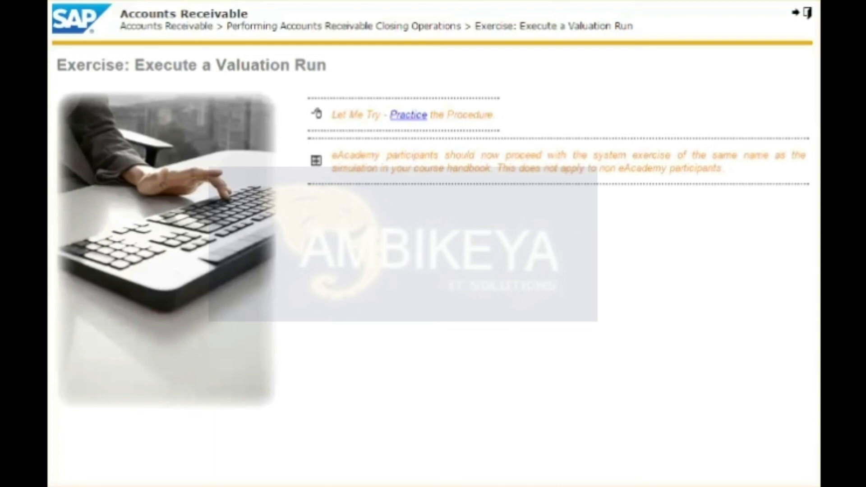
Start the valuation run practice exercise and open Further Valuations in the Valuate folder under Closing in Periodic Processing
left_click(414, 119)
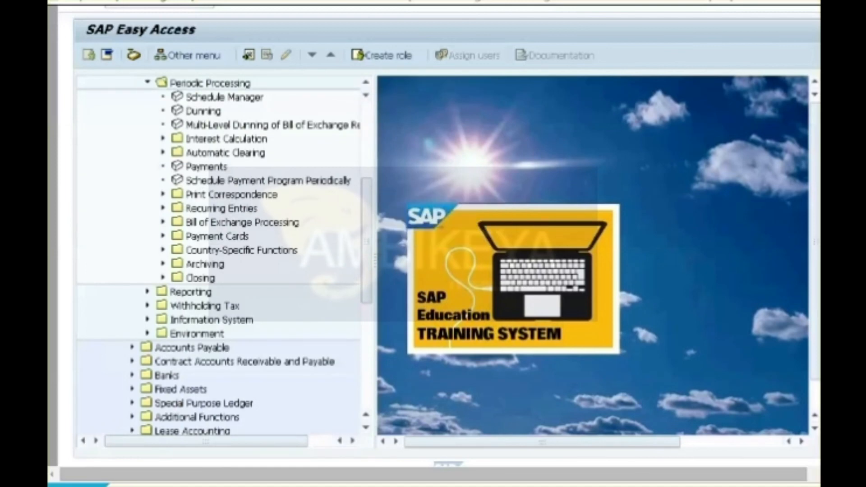
left_click(163, 278)
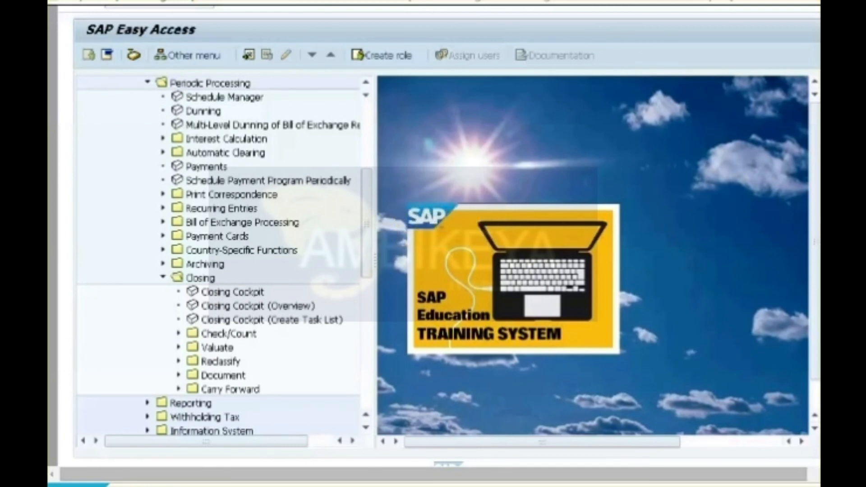
left_click(178, 348)
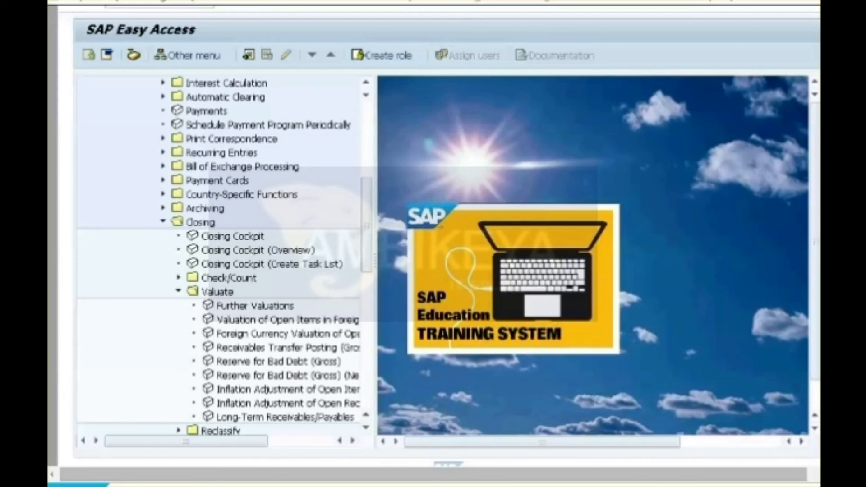
double_click(255, 306)
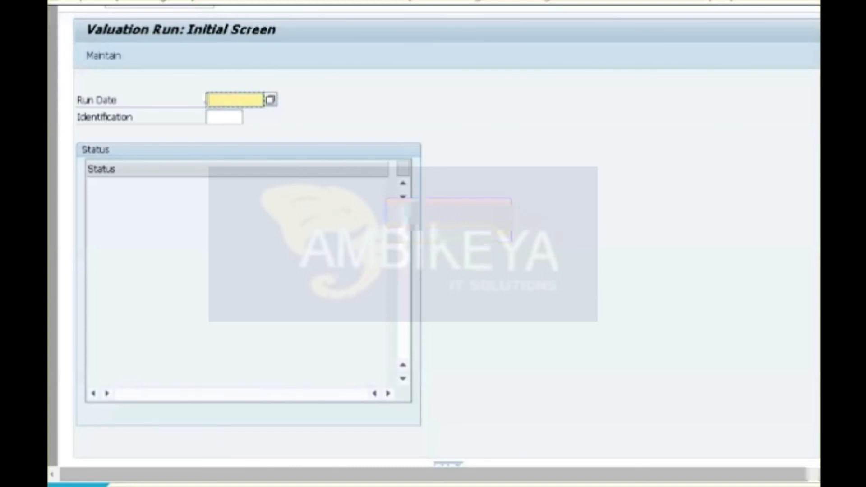
Identify the valuation run with run date 17.05.2012 and identification GR01, and open its parameters for maintenance
type("17.05.2012")
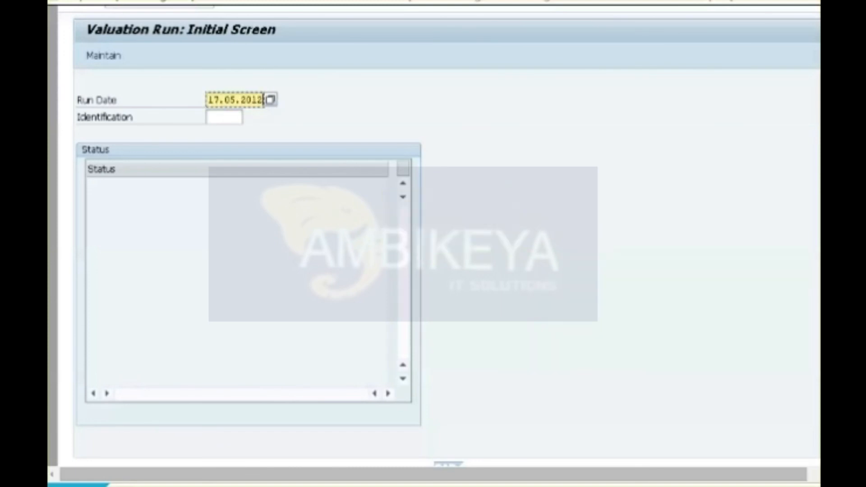
left_click(223, 117)
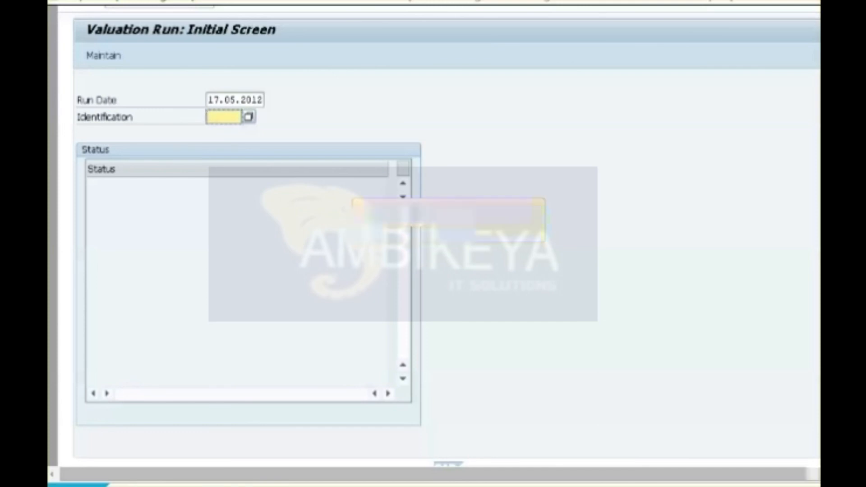
type("GR01")
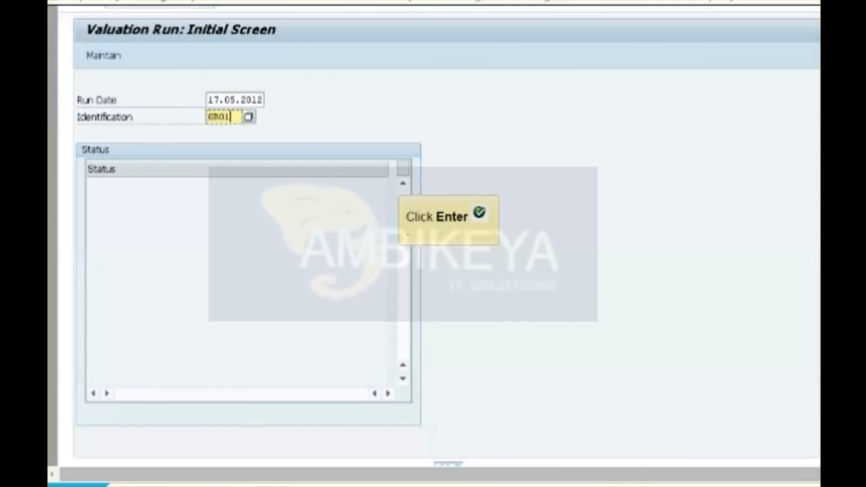
key("Return")
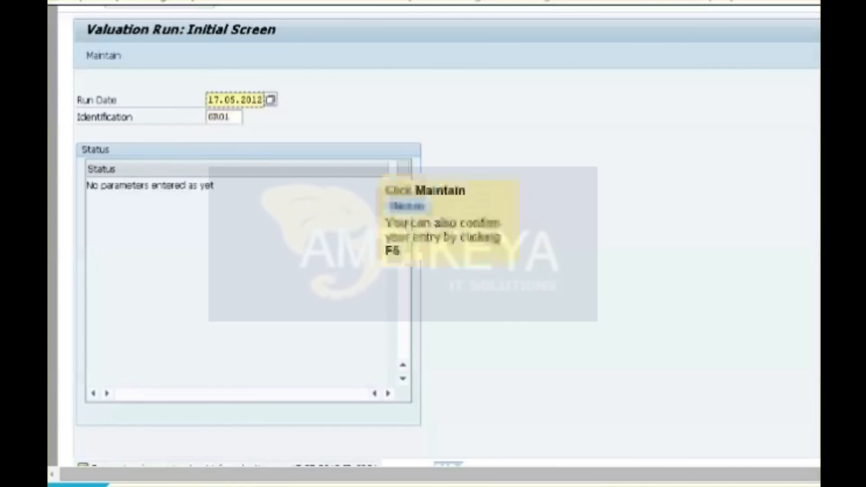
key("F5")
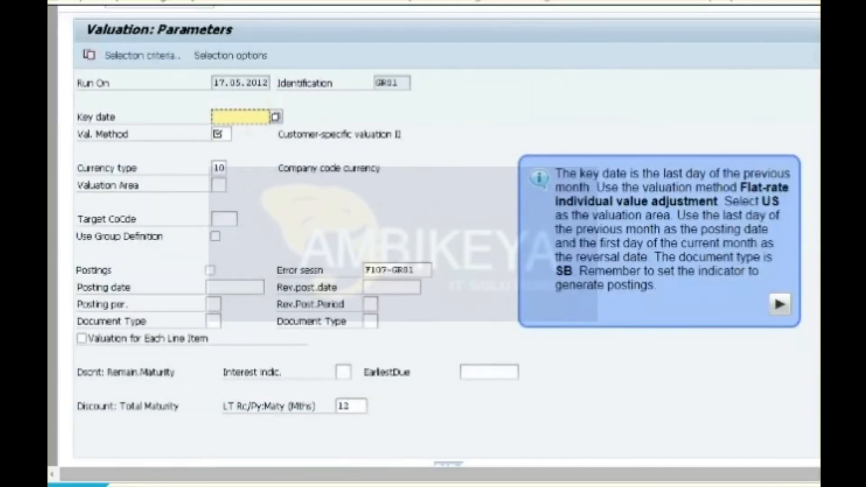
Set the valuation key date to 30.04.2012, the valuation method to 3, and the valuation area to US
key("Return")
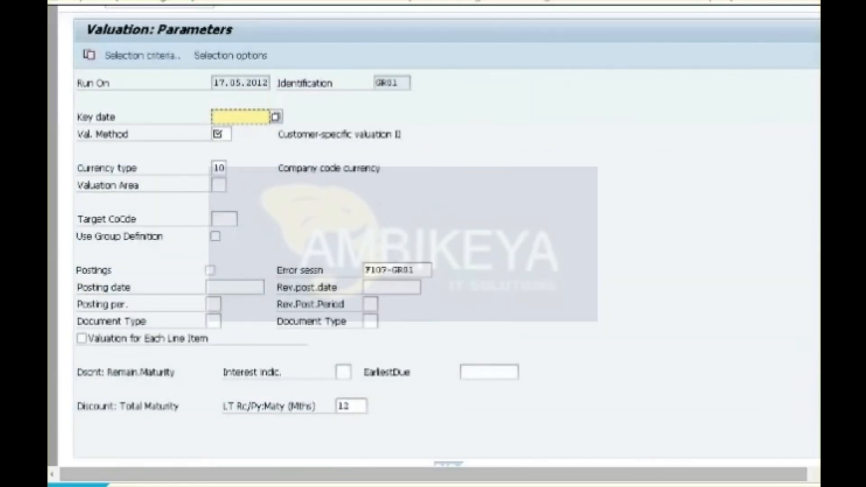
key("F4")
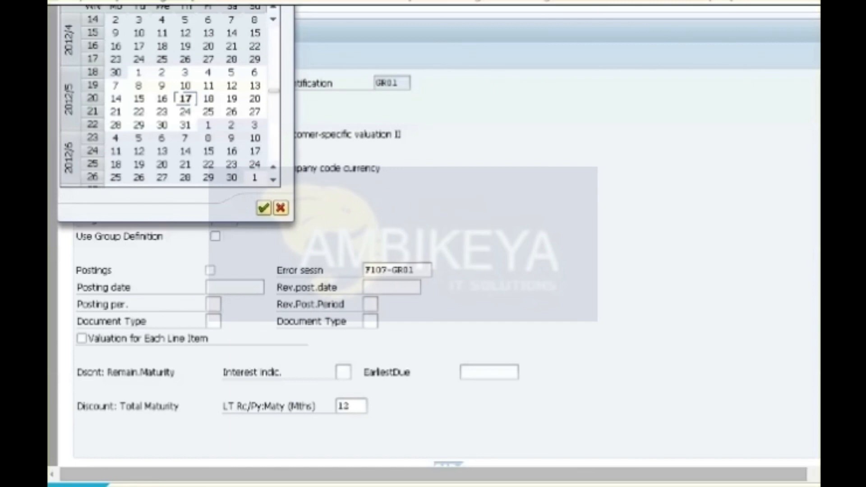
left_click(116, 72)
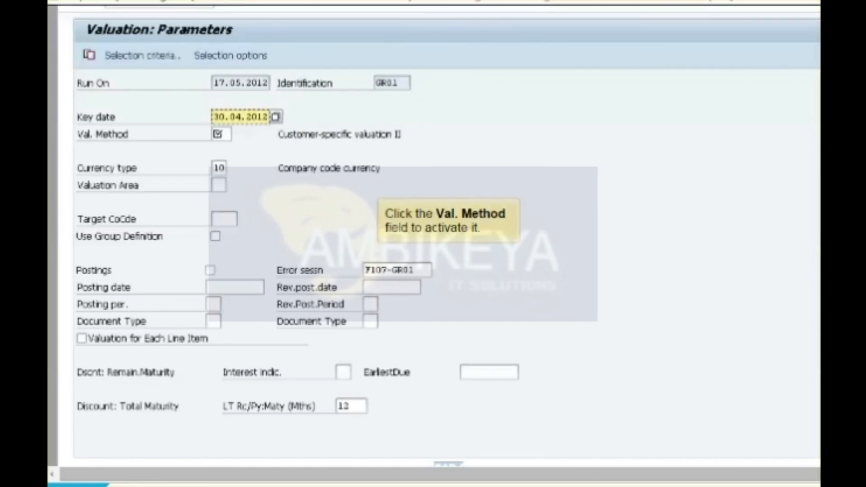
left_click(221, 134)
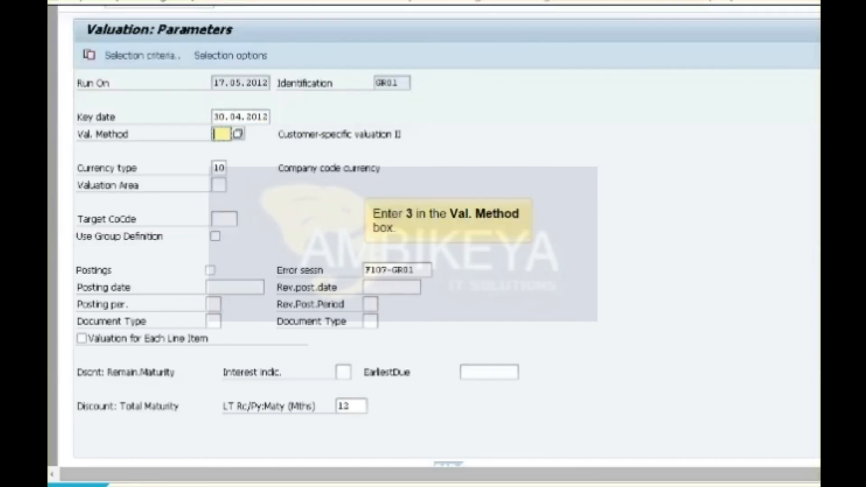
type("3")
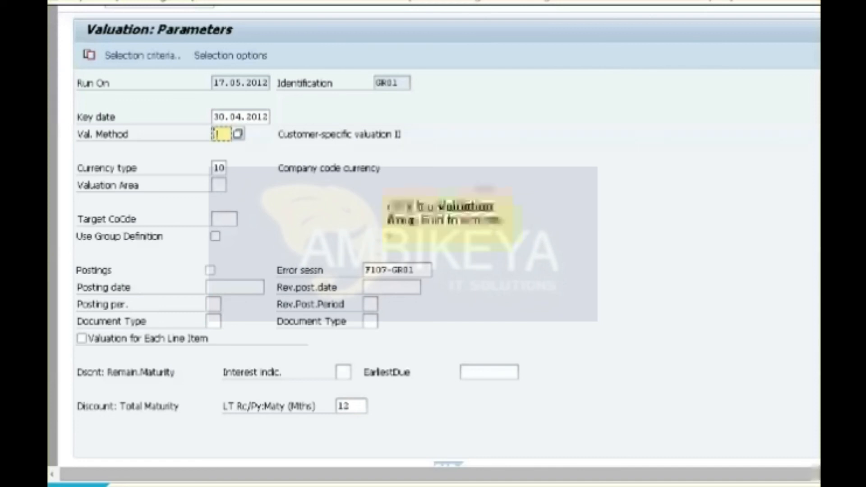
left_click(219, 185)
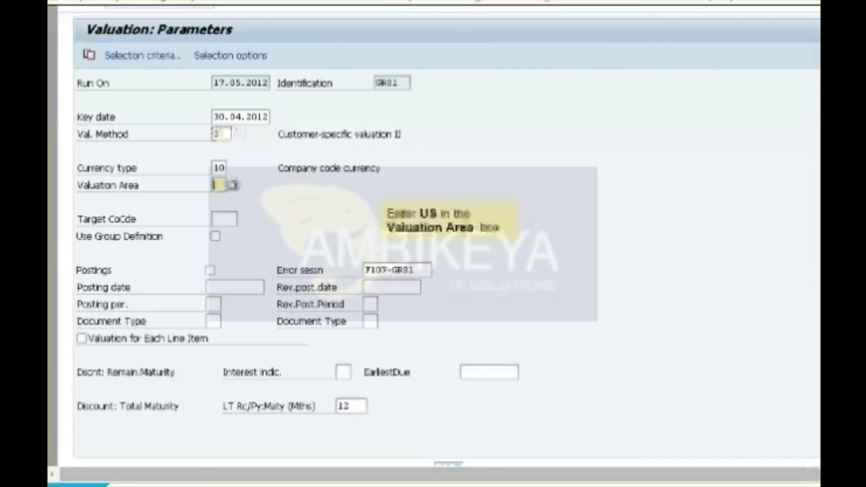
type("US")
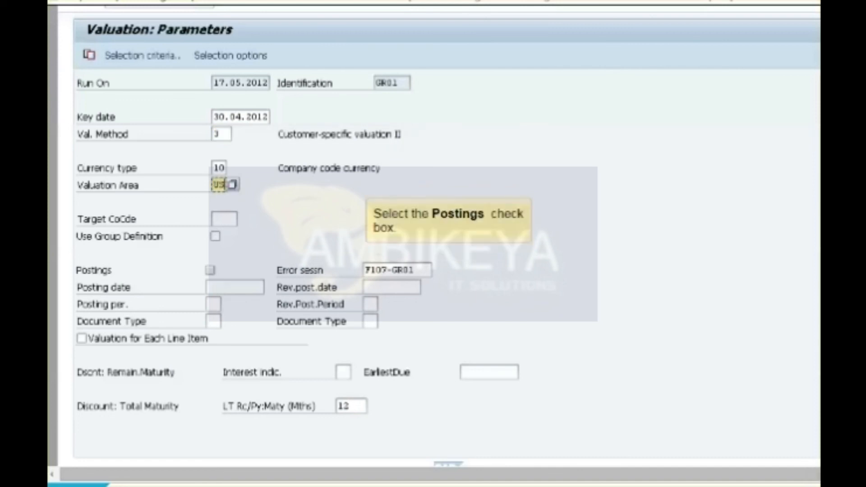
Activate postings with posting date 30.04.2012, reversal posting date 01.05.2012, and document type SB
left_click(211, 270)
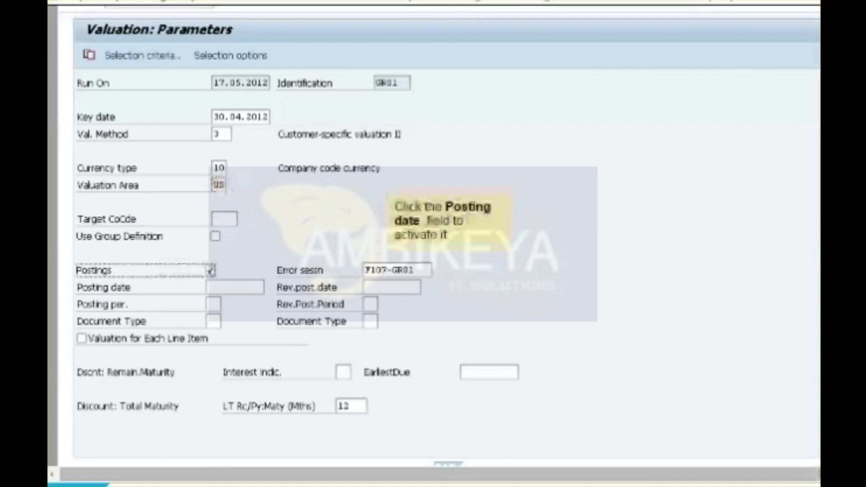
left_click(235, 287)
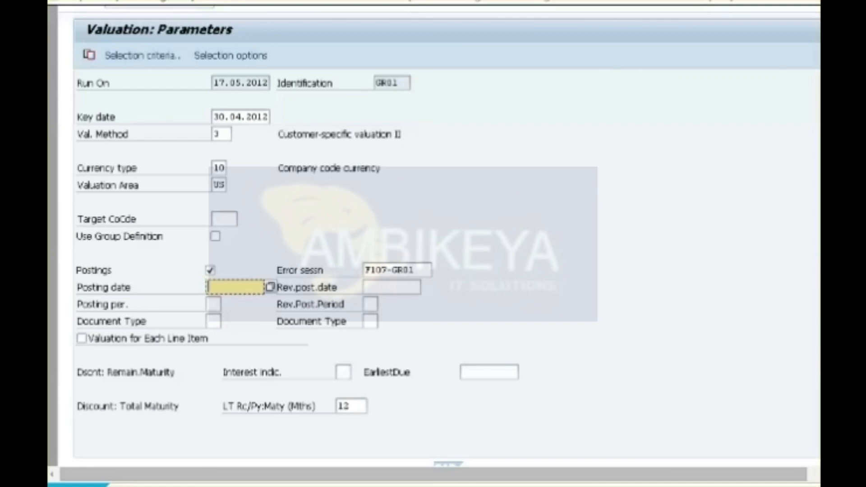
left_click(271, 287)
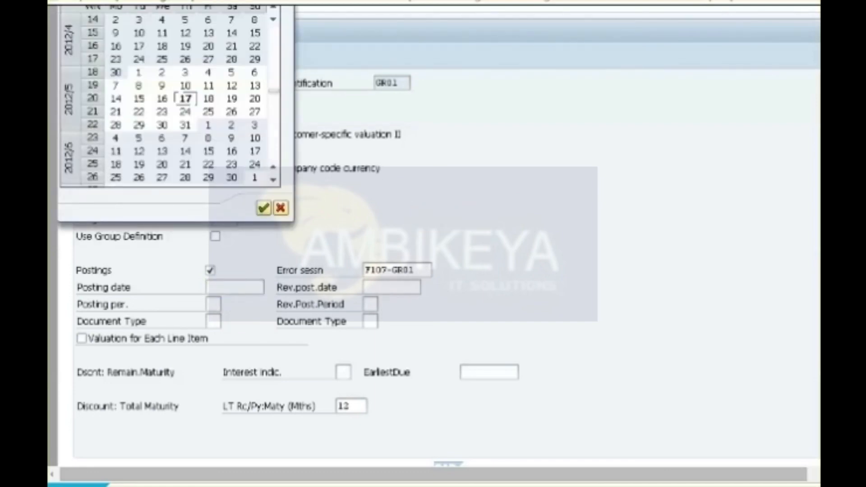
double_click(116, 72)
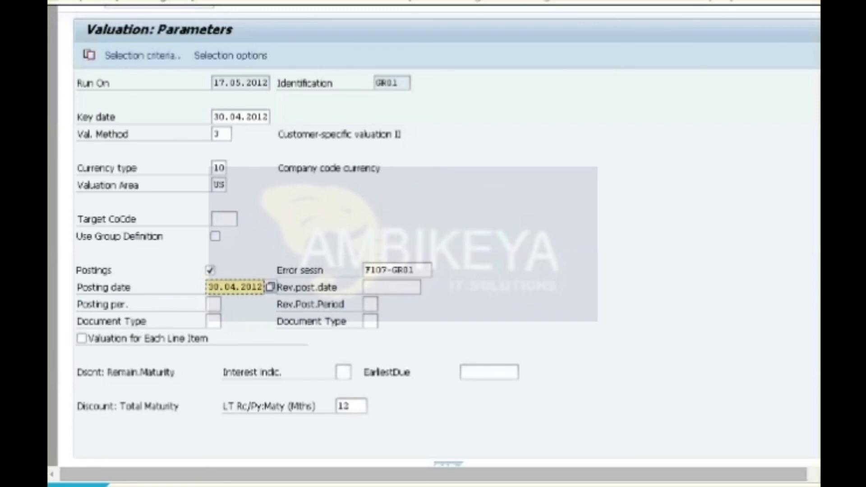
left_click(392, 287)
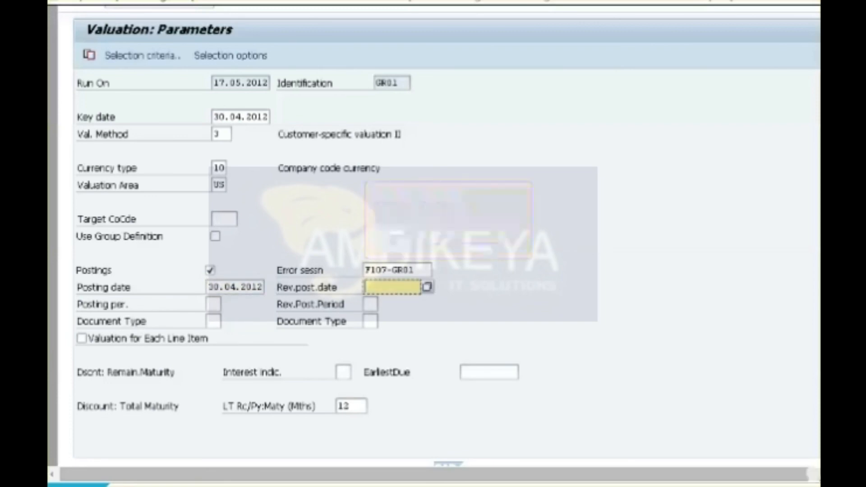
left_click(427, 287)
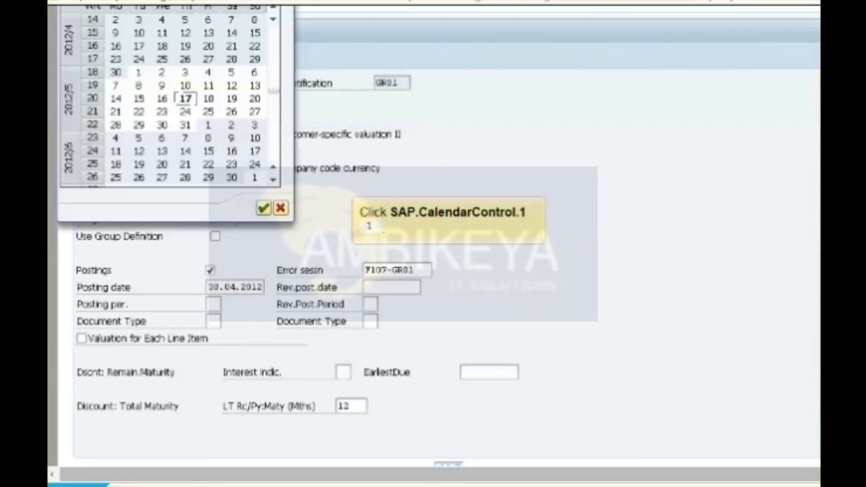
left_click(139, 72)
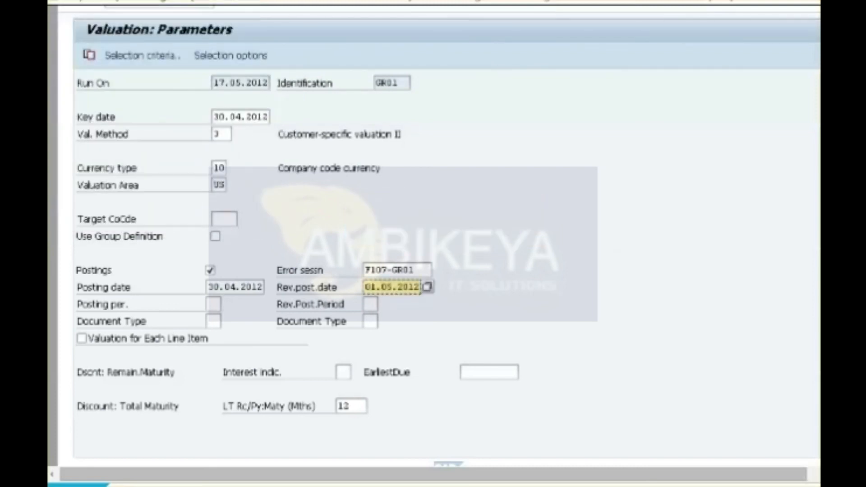
left_click(213, 321)
type("SB")
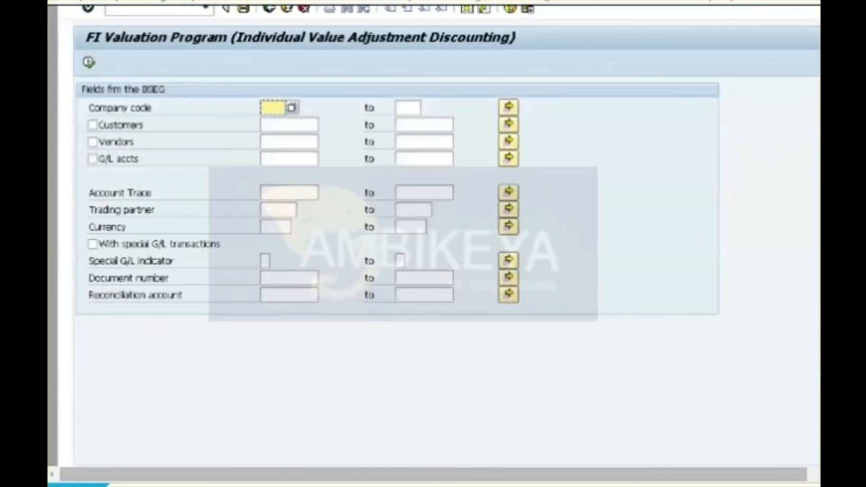
Restrict the valuation to company code 1000 and customers, enter the customer's account number for selection and account trace, and save the parameters
type("1000")
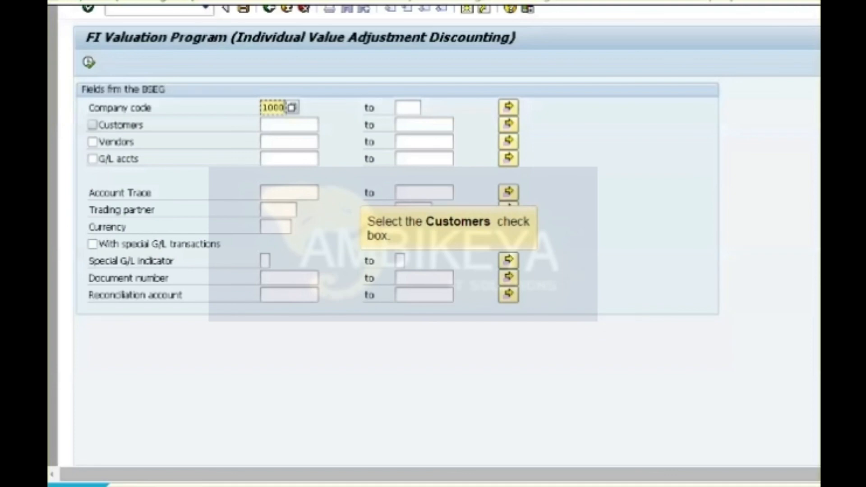
left_click(93, 125)
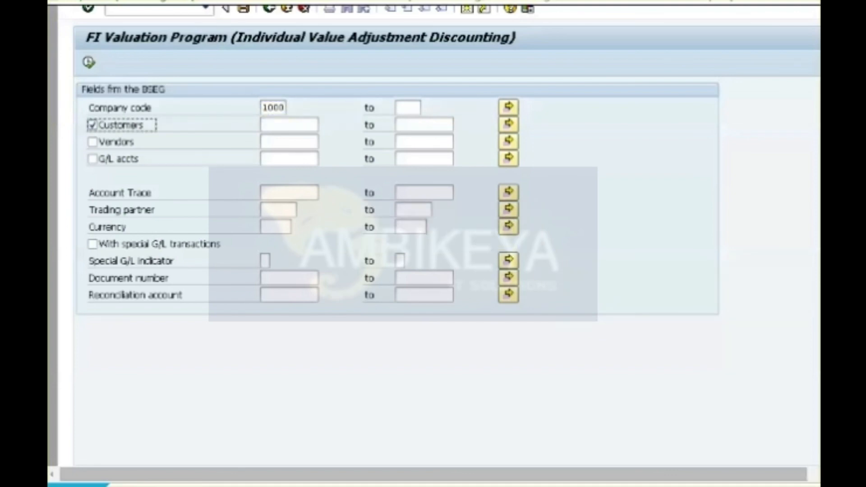
left_click(289, 125)
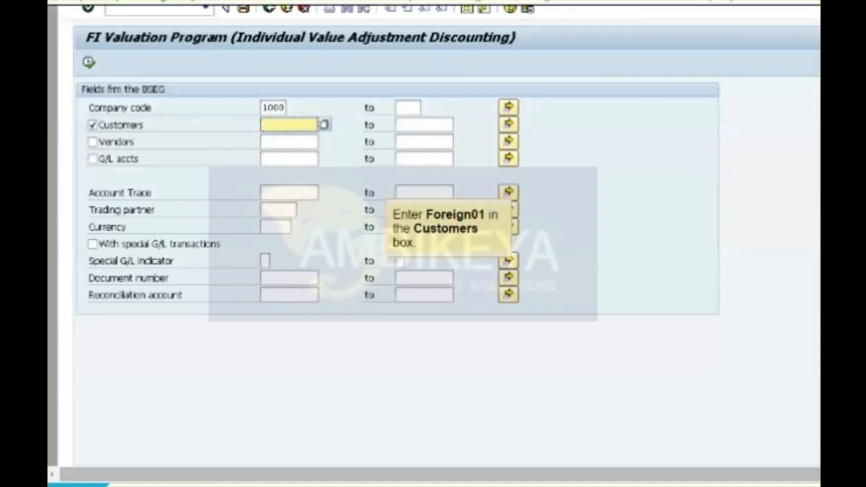
type("Foreign01")
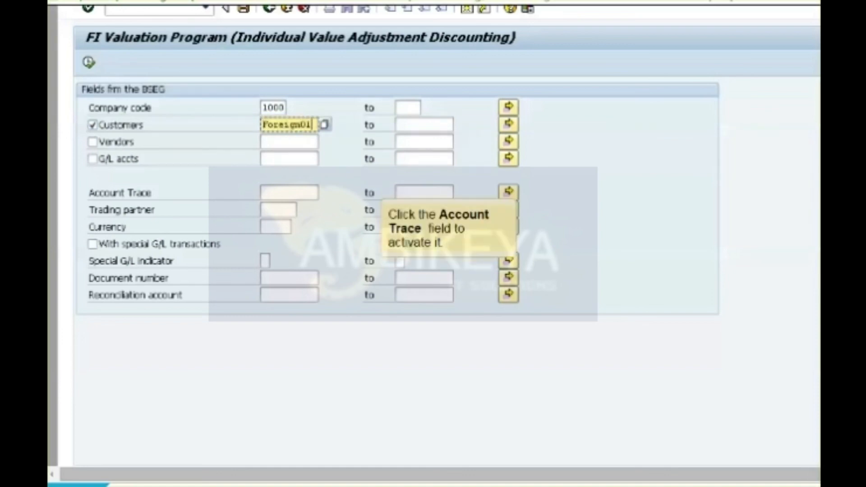
left_click(289, 192)
type("Foreign01")
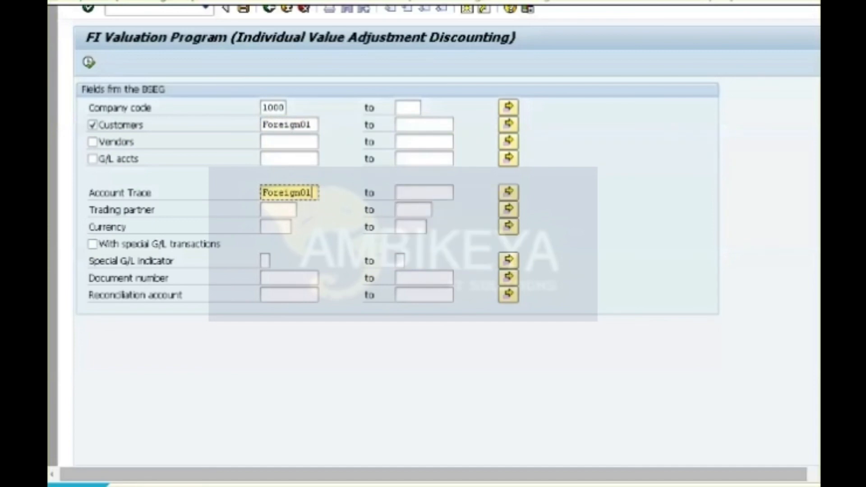
key("F8")
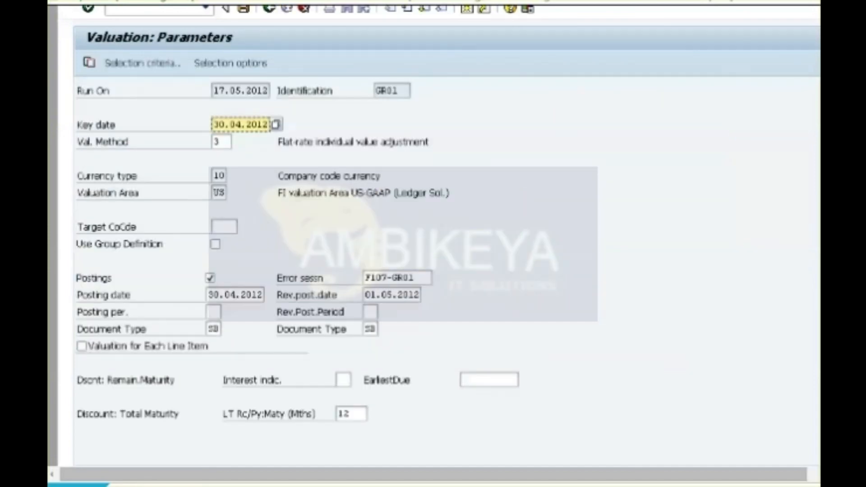
key("ctrl+s")
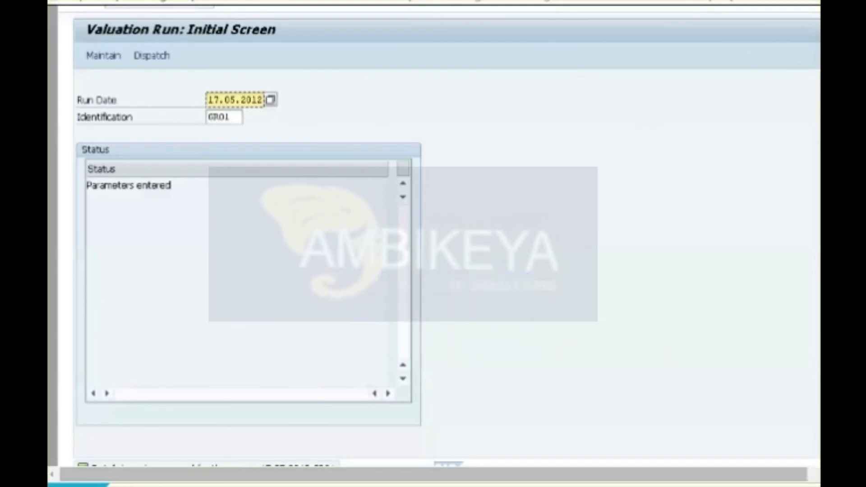
Dispatch the valuation run with an immediate start and refresh its status
key("F7")
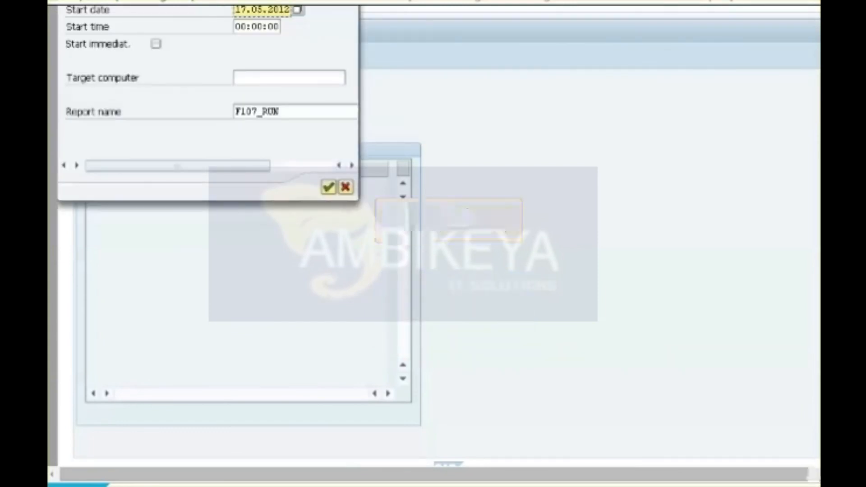
left_click(156, 44)
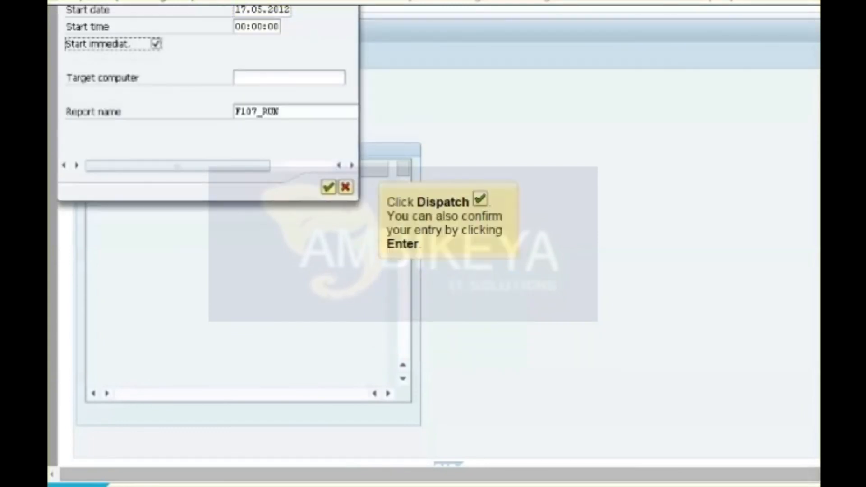
key("Return")
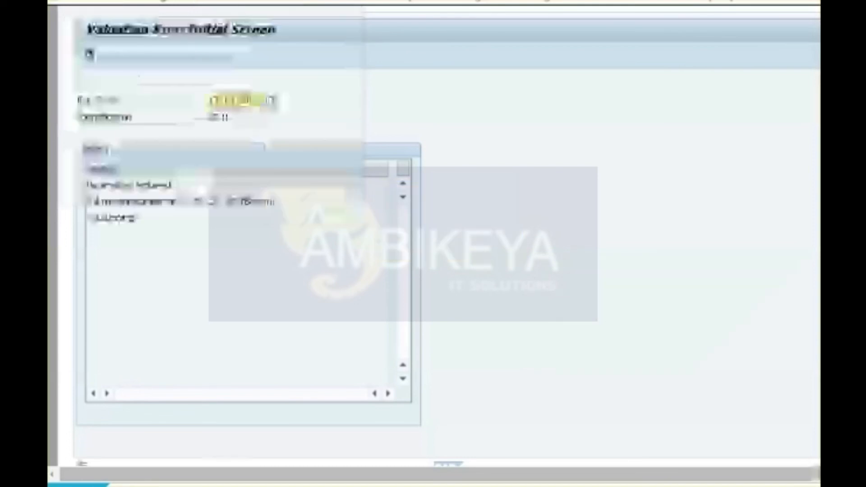
key("Return")
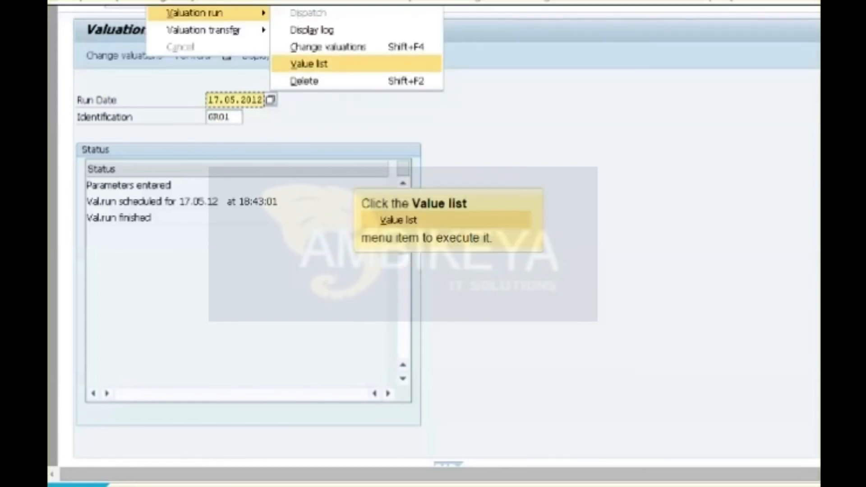
Display the valuation run's value list using Hierarchical Valuation, and return to the initial screen
left_click(310, 63)
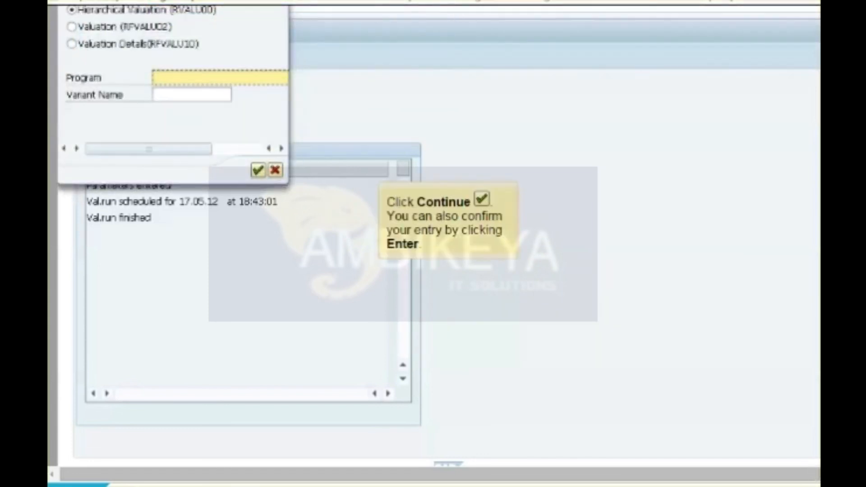
key("Return")
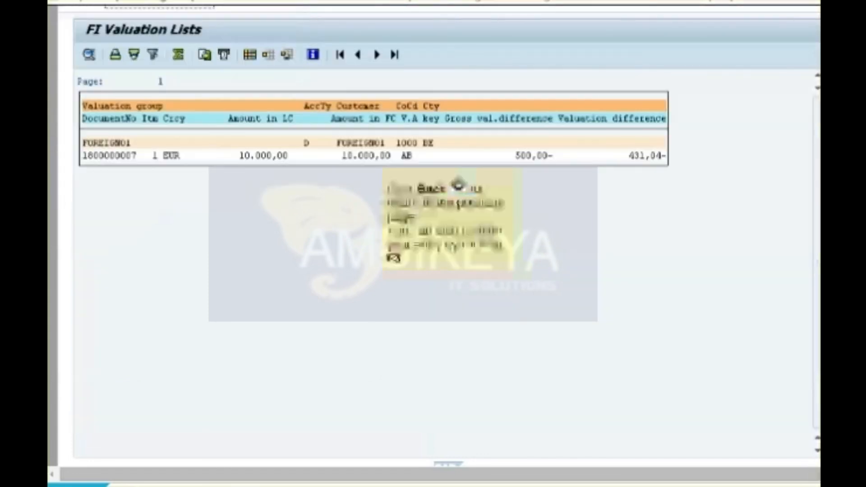
key("F3")
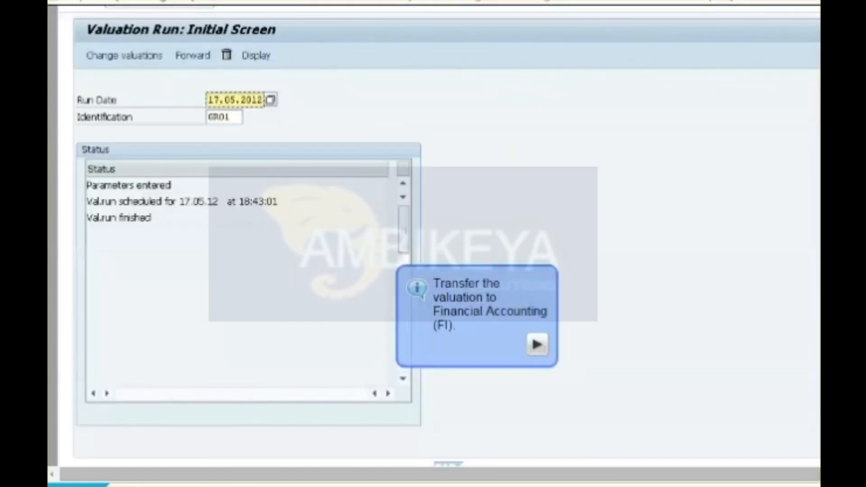
Forward the valuation to Financial Accounting with an immediate start and refresh the transfer status
left_click(193, 56)
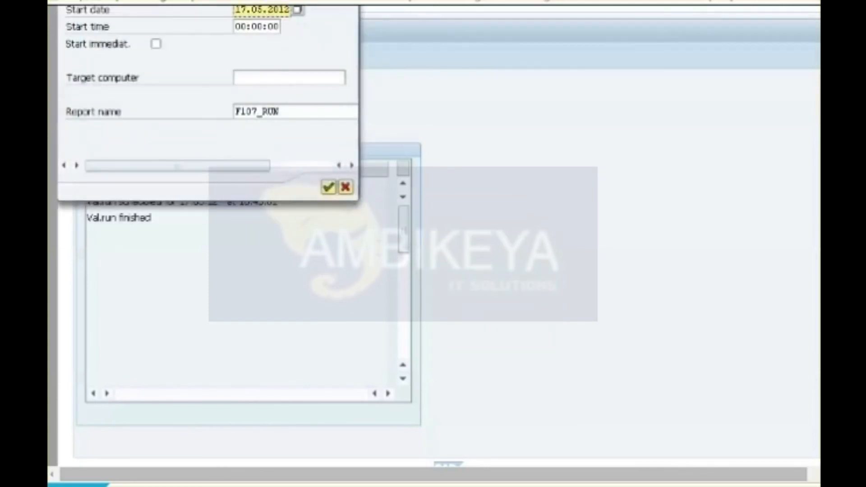
left_click(156, 43)
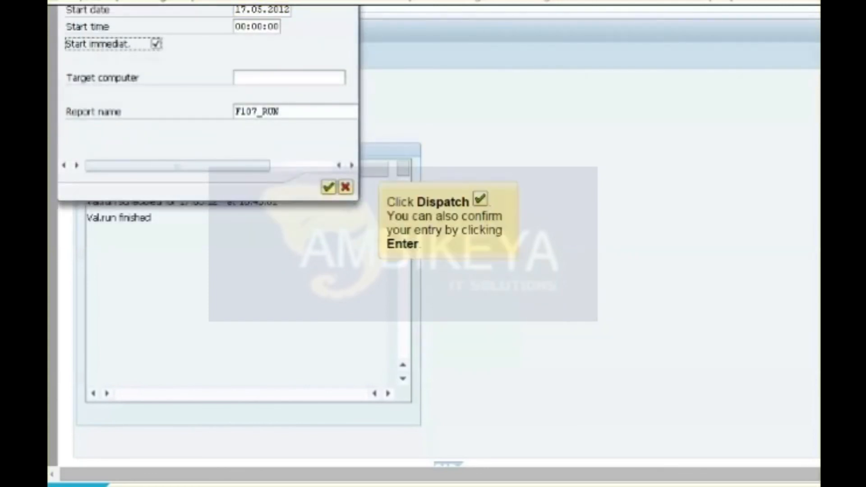
left_click(329, 187)
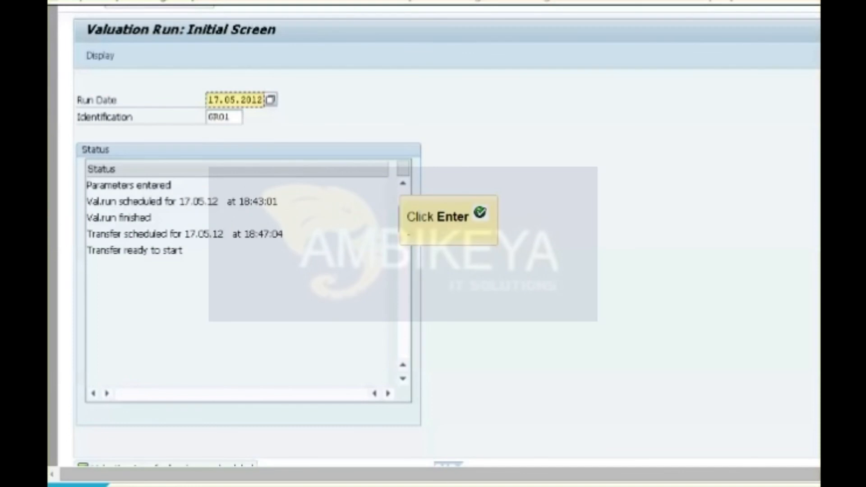
key("Return")
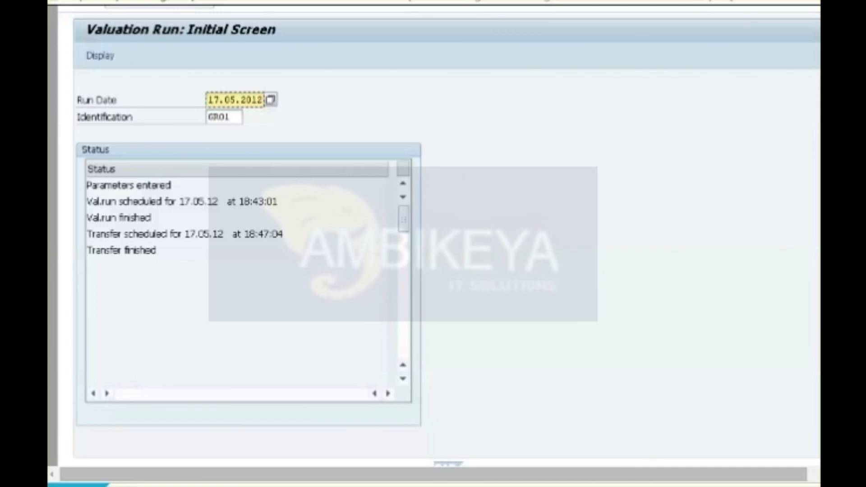
Leave the valuation run and open Display Balances (New) in the General Ledger's Account folder
key("shift+F3")
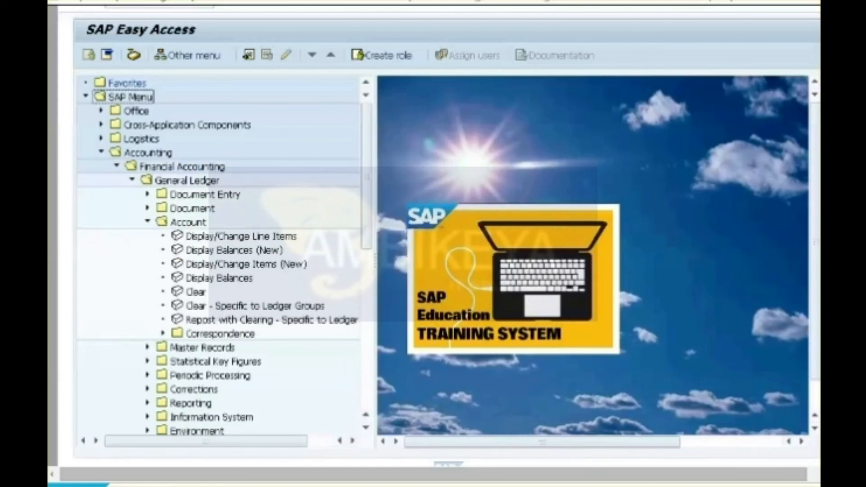
double_click(234, 250)
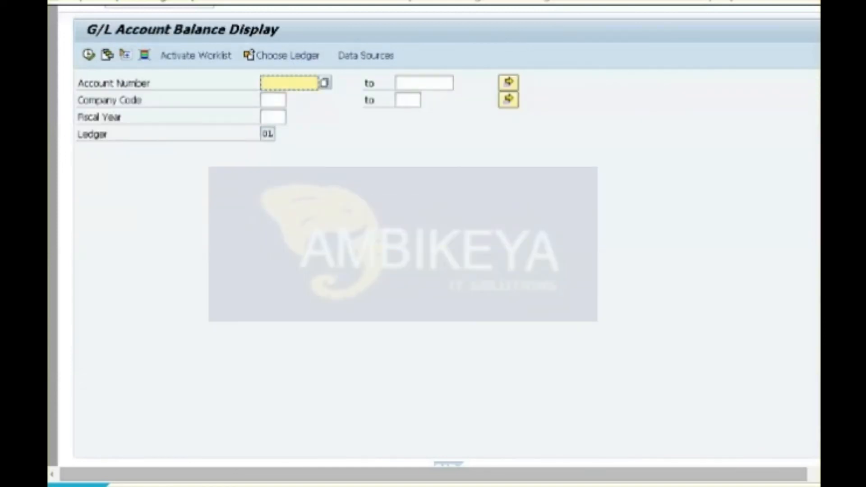
Set the G/L balance selection to account 142100, company code 1000, and fiscal year 2012
type("142100")
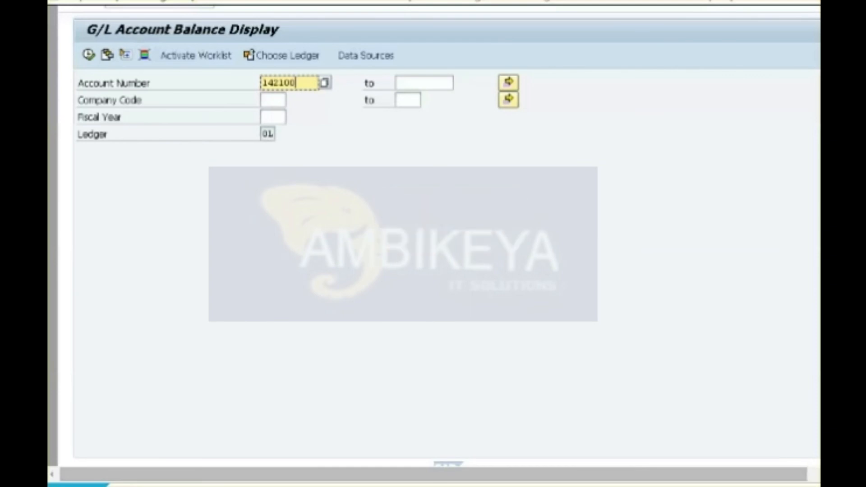
left_click(273, 100)
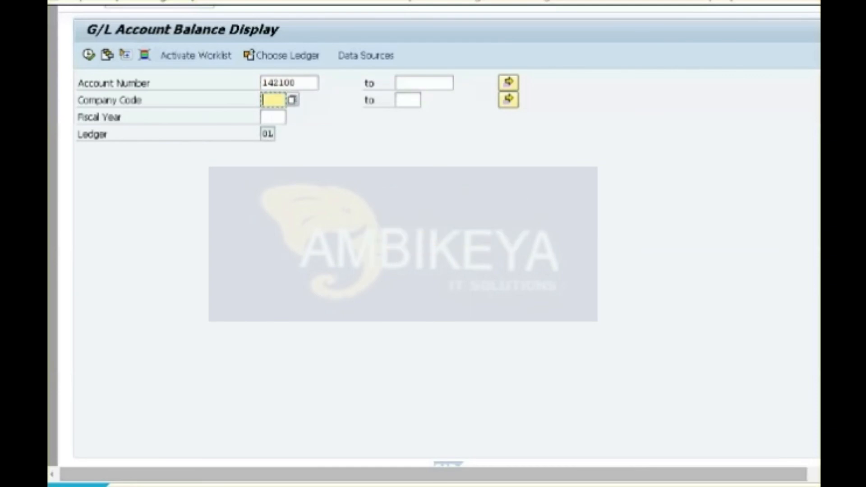
type("1000")
left_click(273, 117)
type("2012")
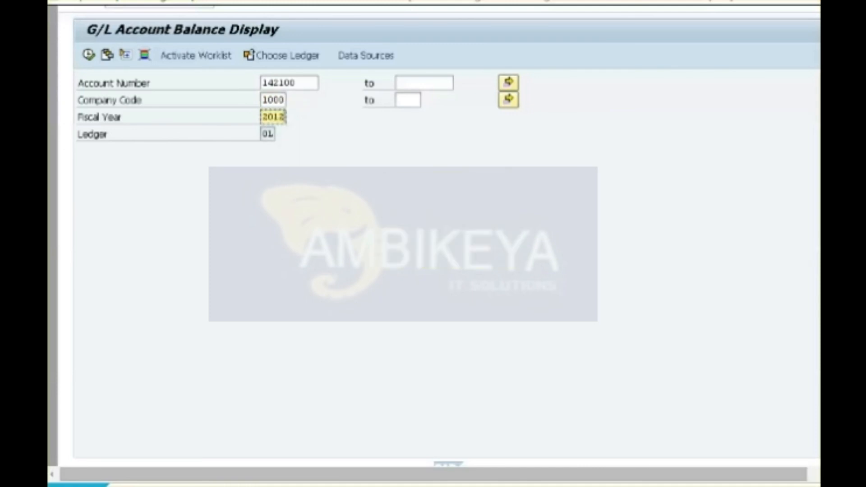
Restrict the selection to business area BA01 using Free Selection and display the G/L account balances
key("ctrl+F1")
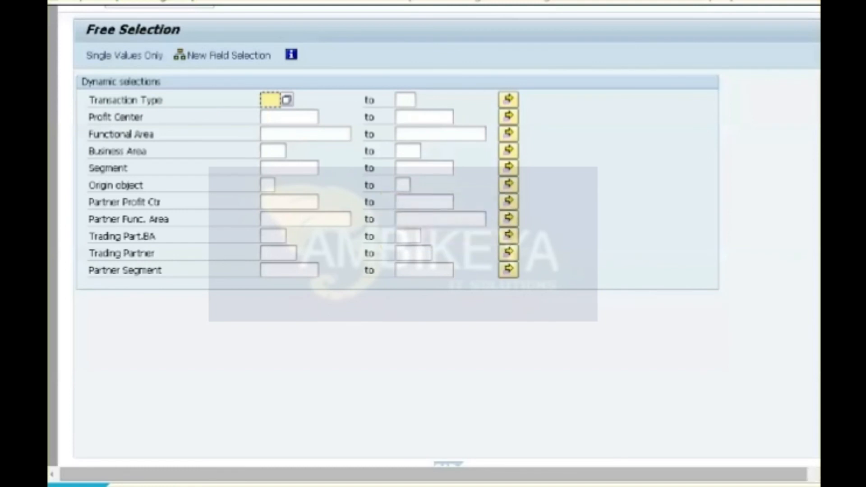
left_click(273, 151)
type("BA01")
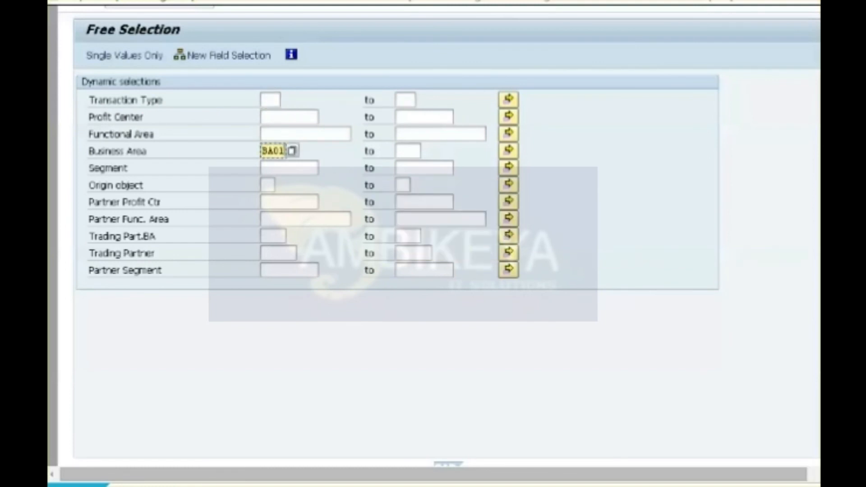
key("ctrl+s")
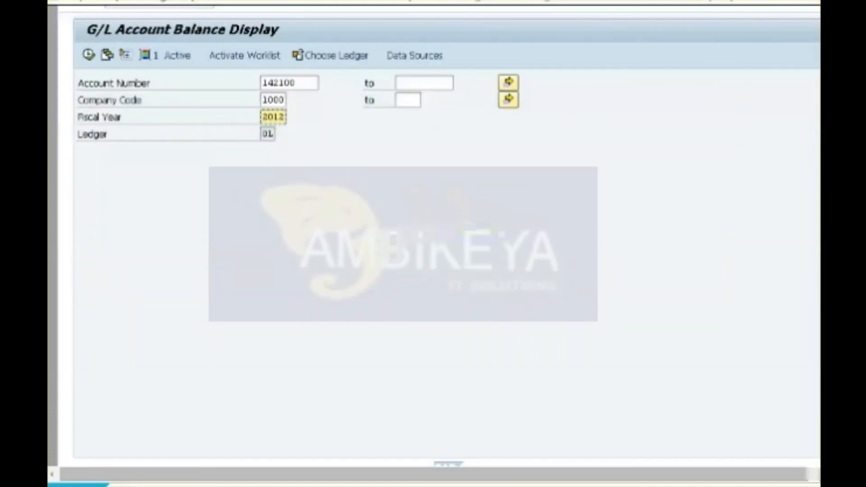
key("F8")
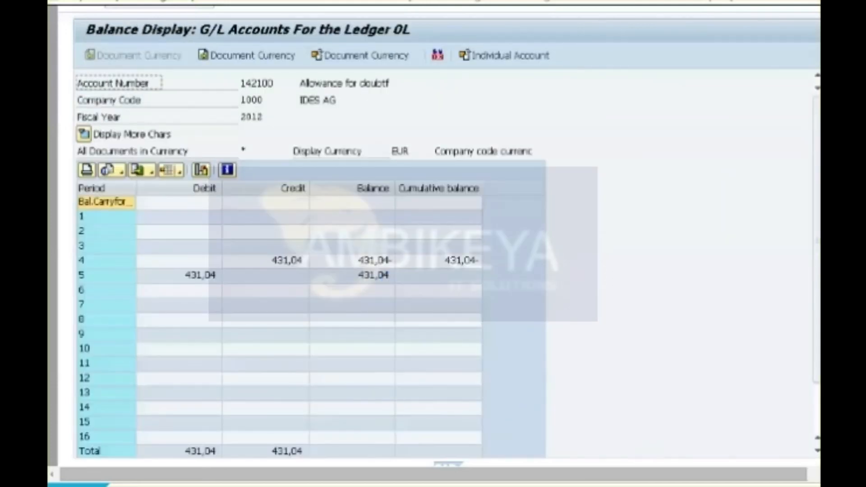
Leave the balance display, finish the valuation exercise, and start the practice for Run the Balance Carry Forward Program
key("F3")
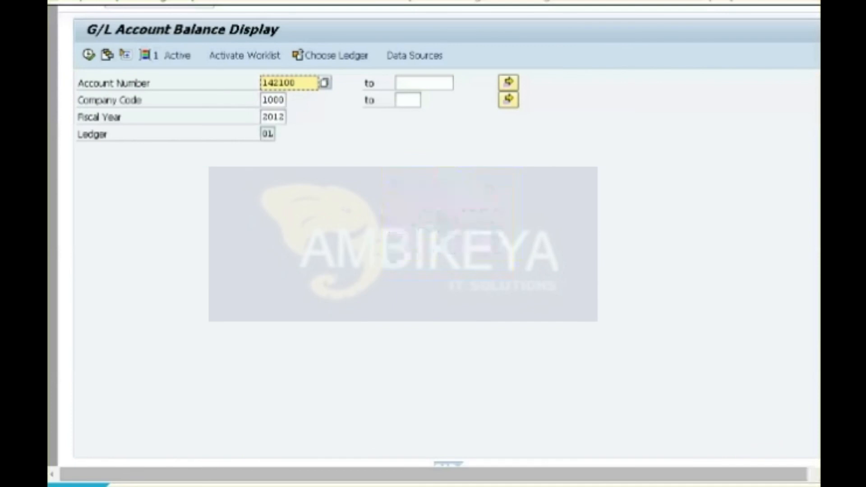
key("F3")
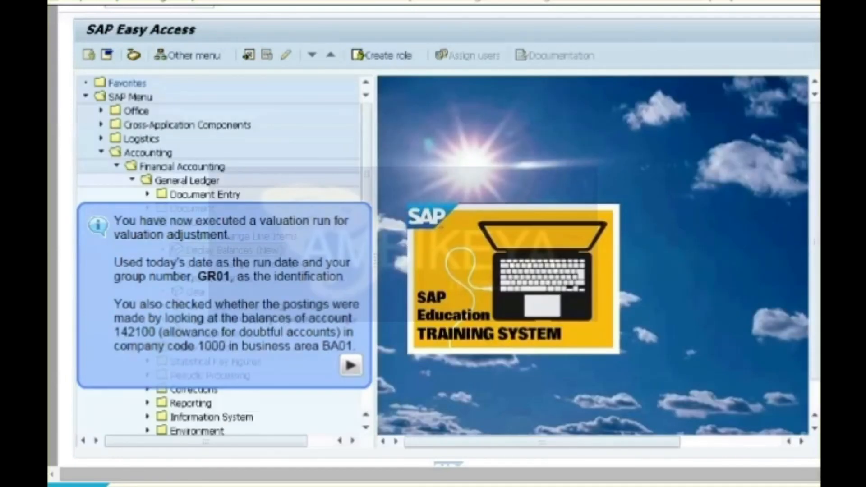
key("Return")
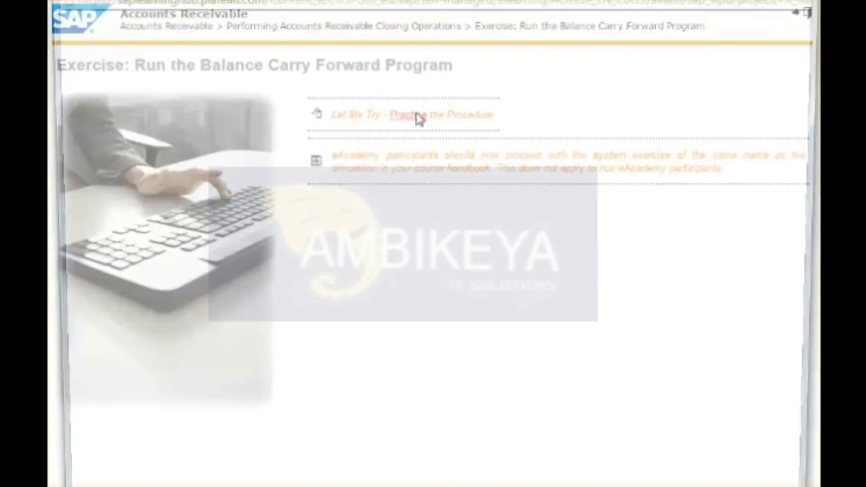
left_click(415, 116)
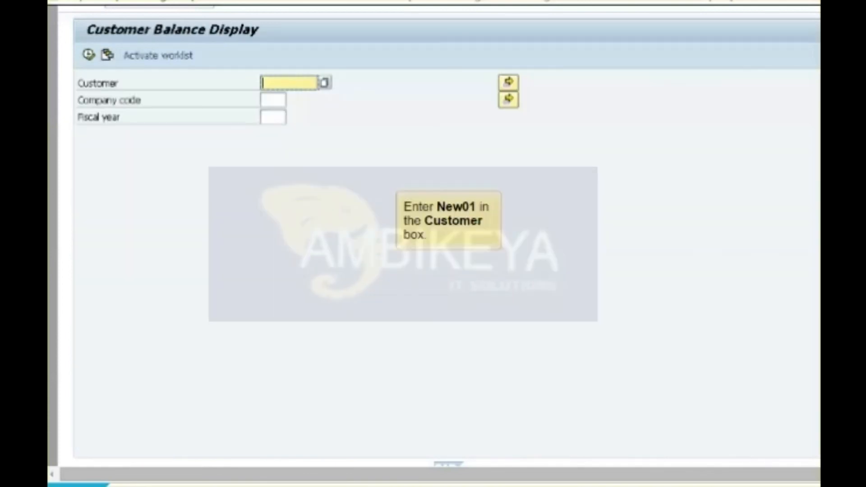
Try to display the customer's balances for company code 1000 and fiscal year 2013, and return to SAP Easy Access
type("New01")
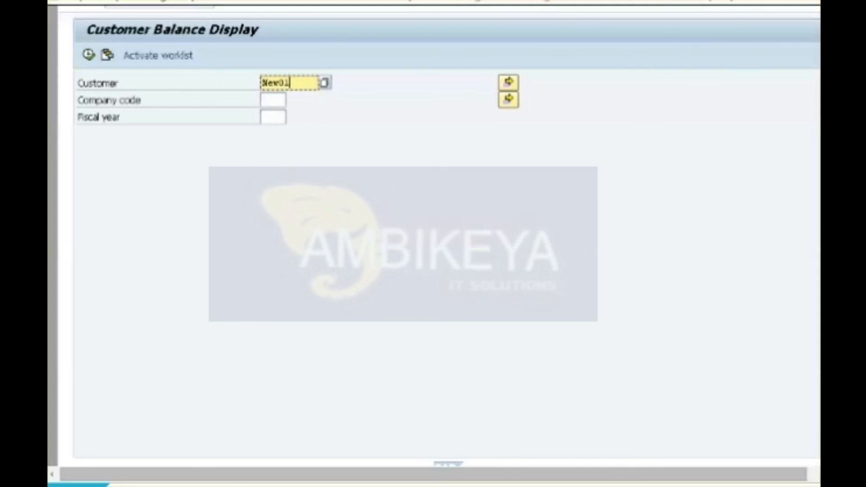
left_click(272, 100)
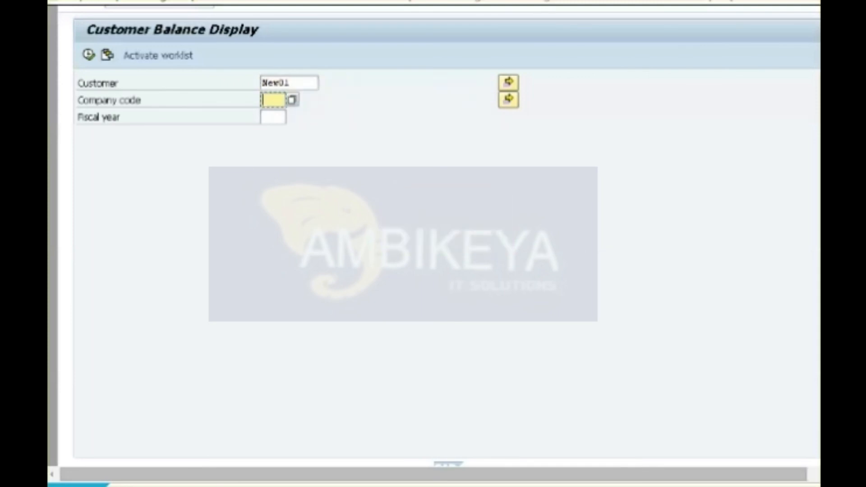
type("1000")
left_click(273, 117)
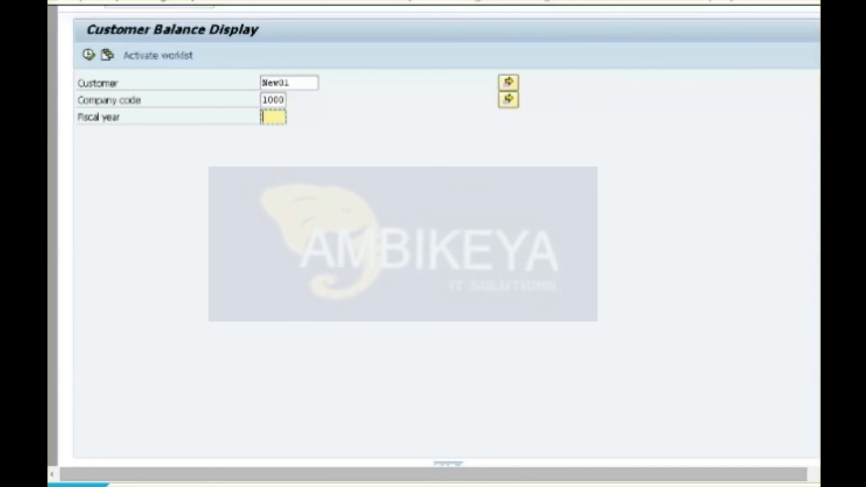
type("2013")
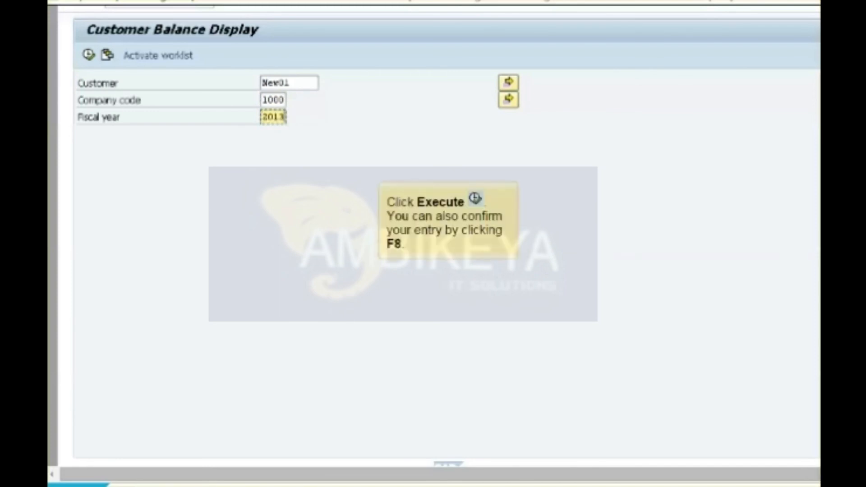
key("F8")
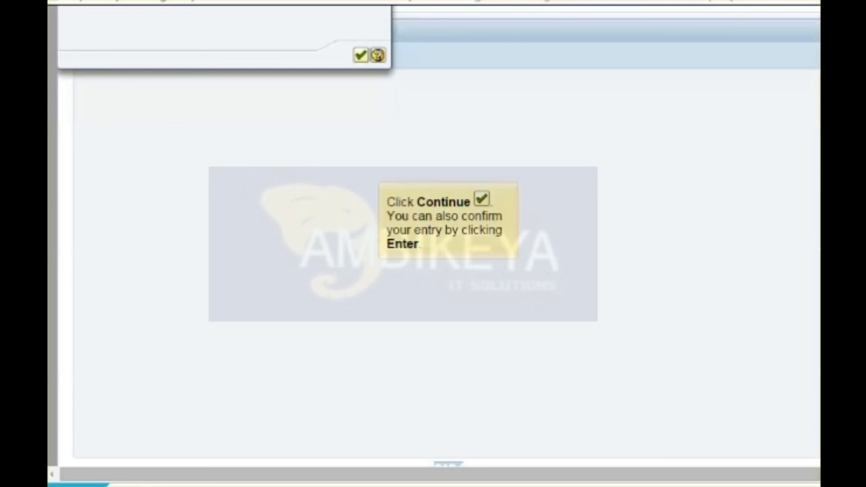
key("Return")
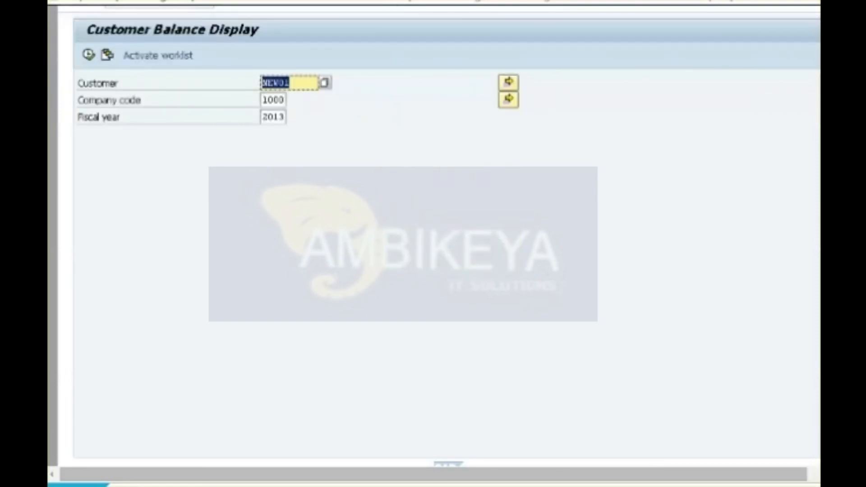
key("F3")
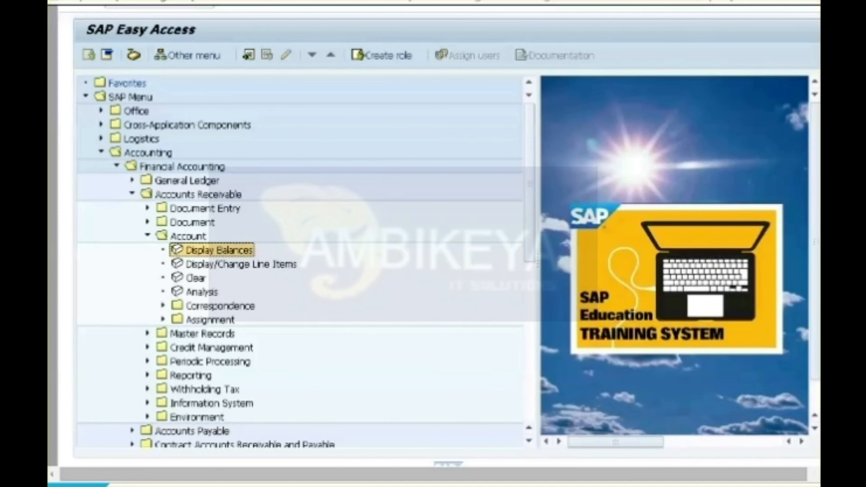
Open Carry Forward Receivables/Payables, enter company code 1000, enable customer selection with the customer number, and turn off Test run
key("ctrl+F11")
key("Return")
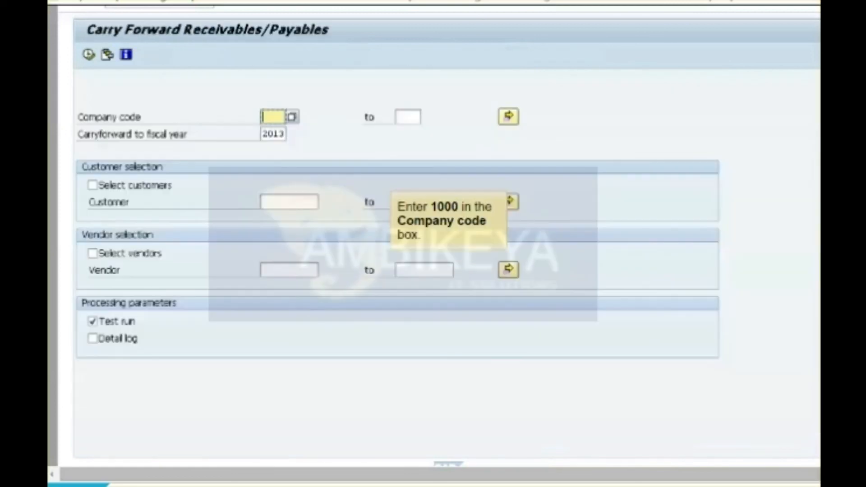
type("1000")
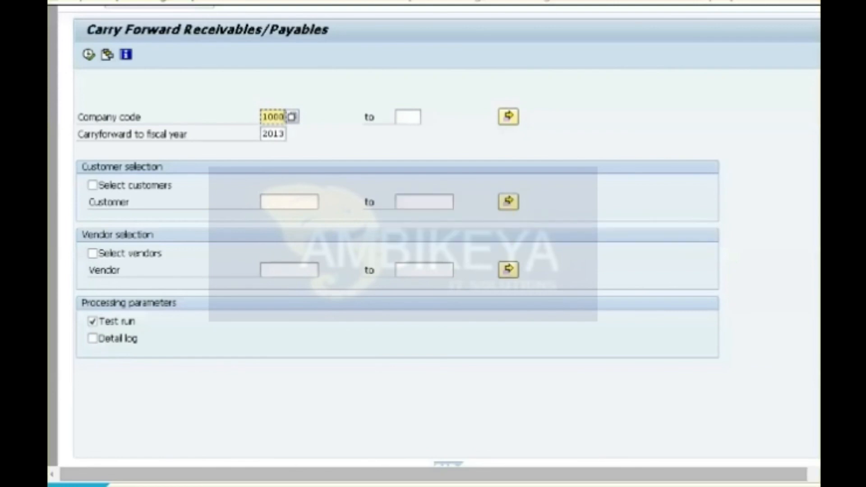
left_click(92, 185)
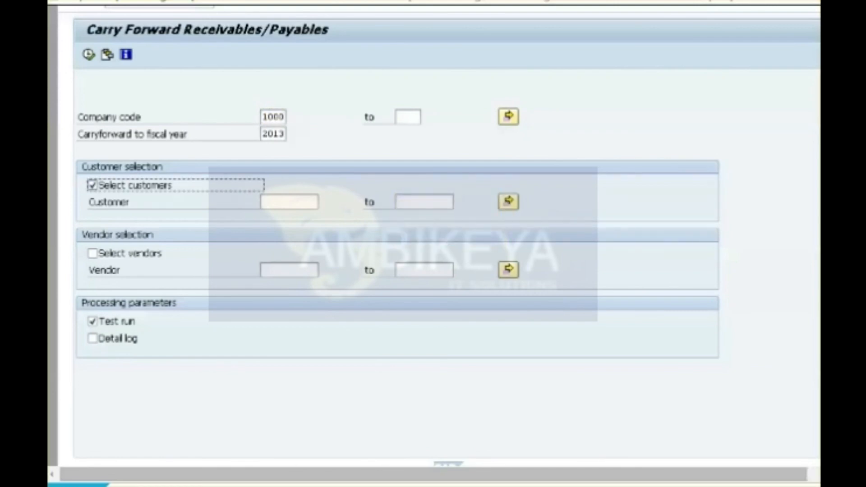
left_click(289, 202)
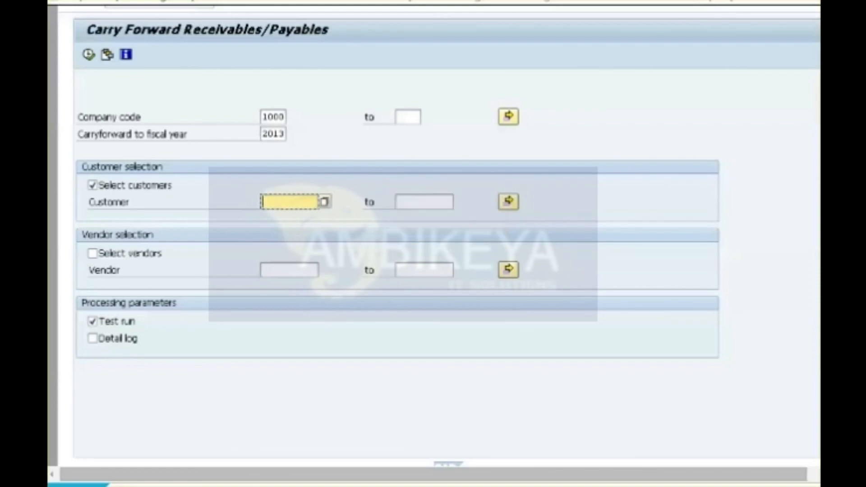
type("New01")
left_click(93, 321)
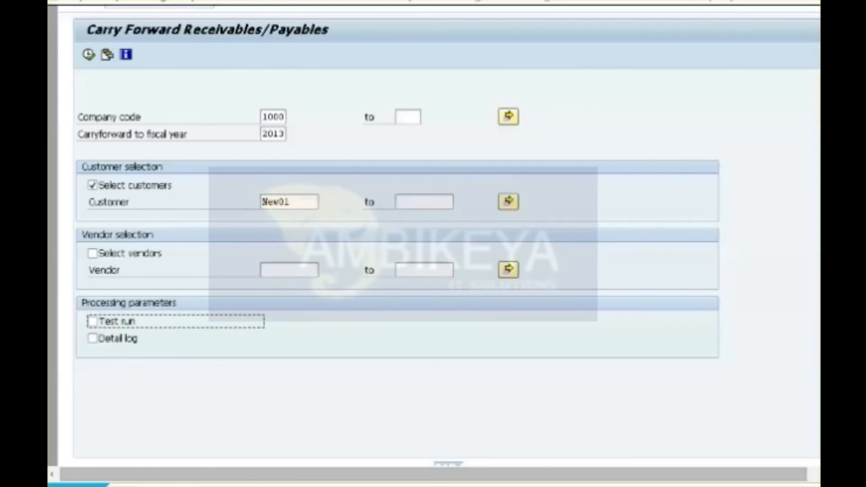
Execute the balance carry forward as an update run for the selected customer and return to SAP Easy Access
key("Return")
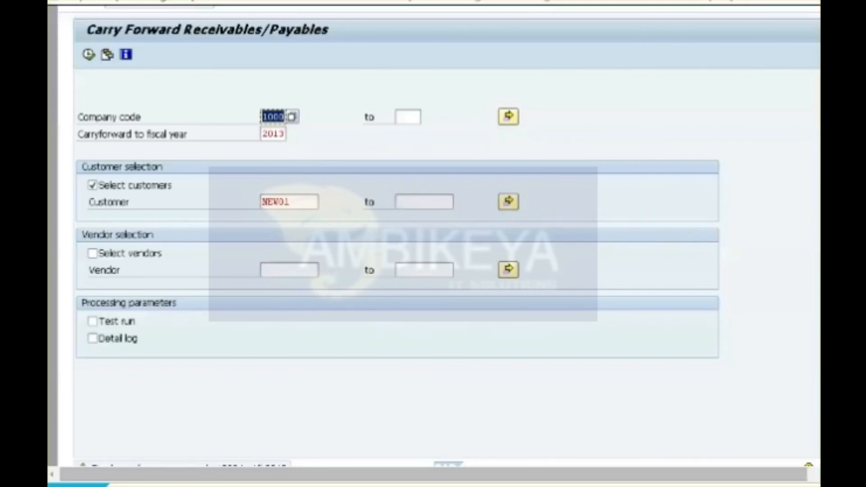
key("F8")
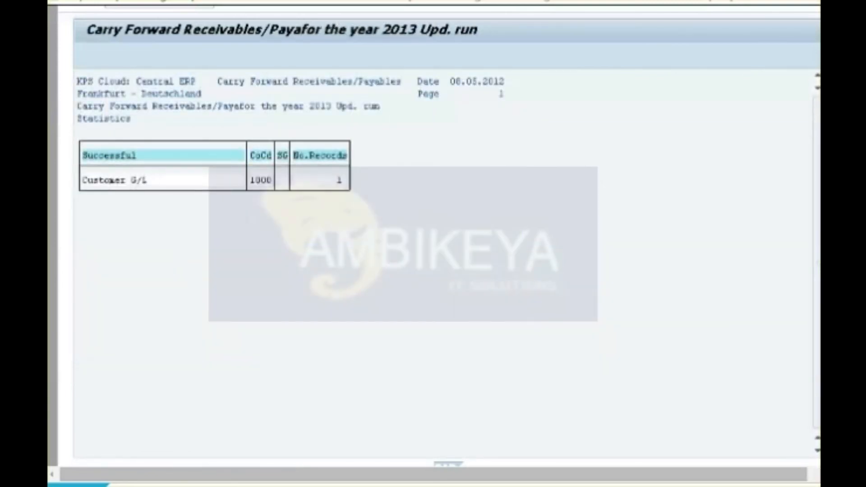
key("F3")
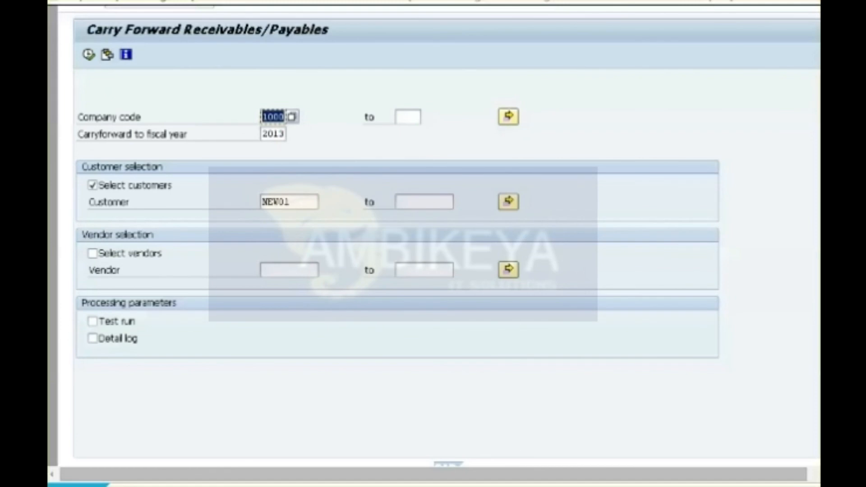
key("F3")
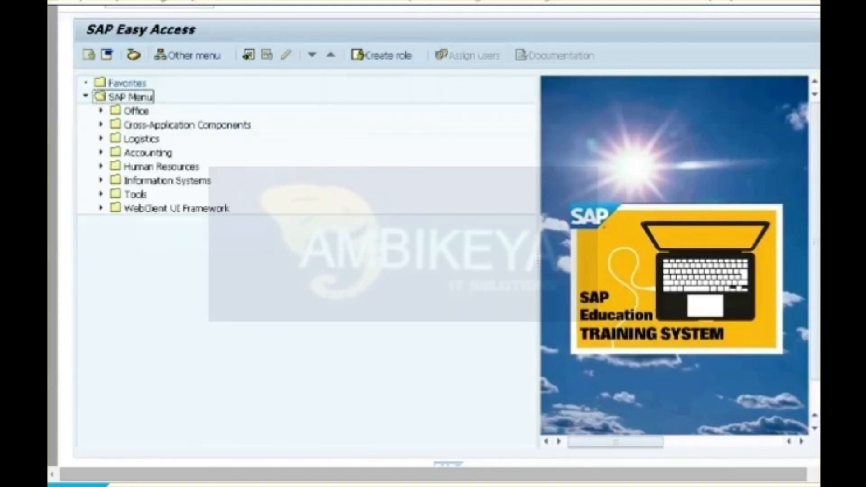
Open Display Balances from the Account folder of Accounts Receivable under Financial Accounting
left_click(101, 152)
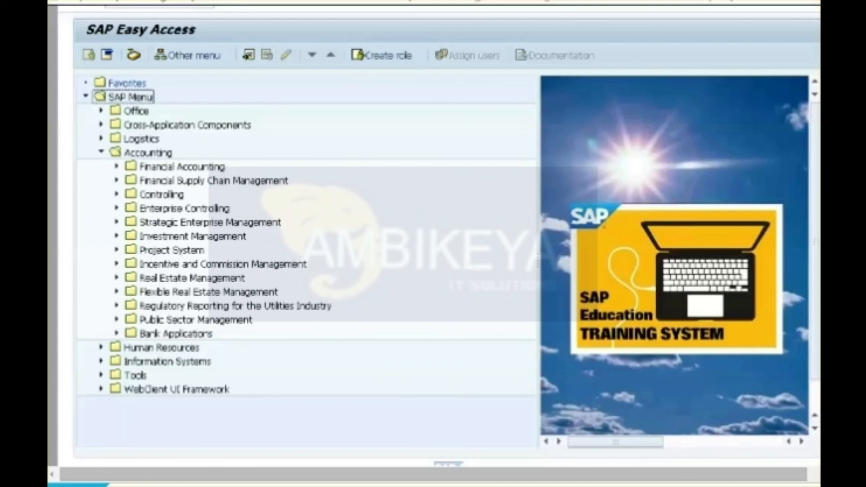
left_click(116, 166)
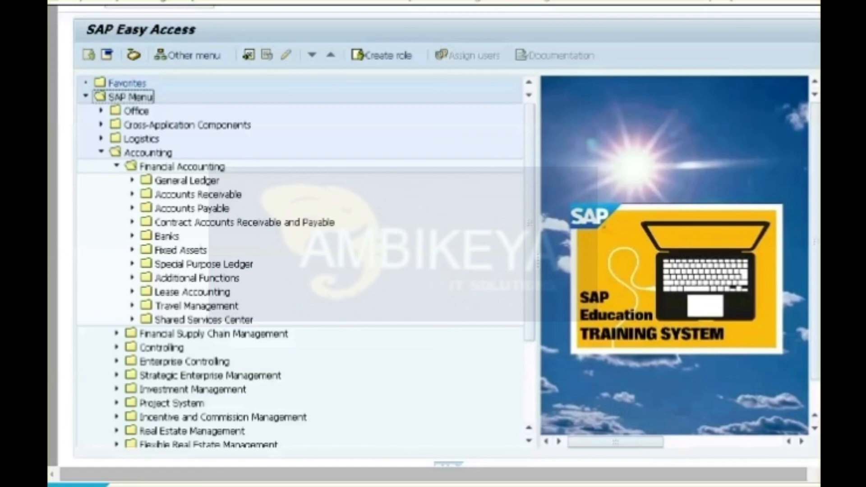
left_click(132, 195)
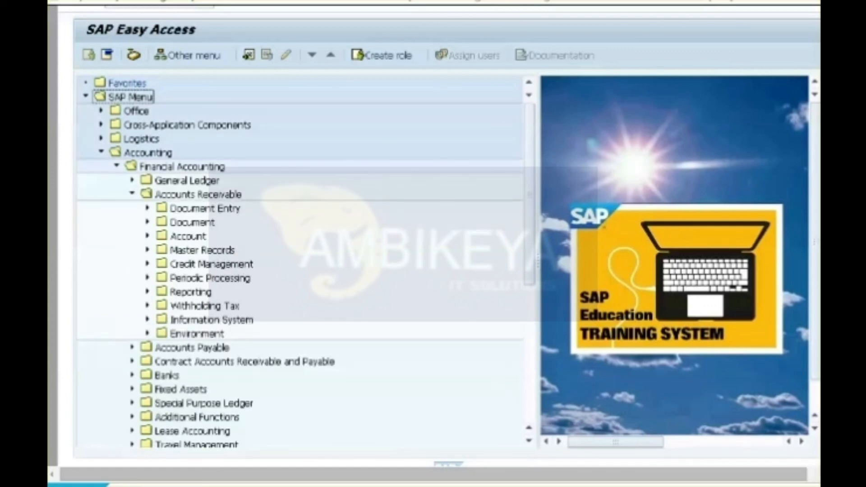
left_click(148, 236)
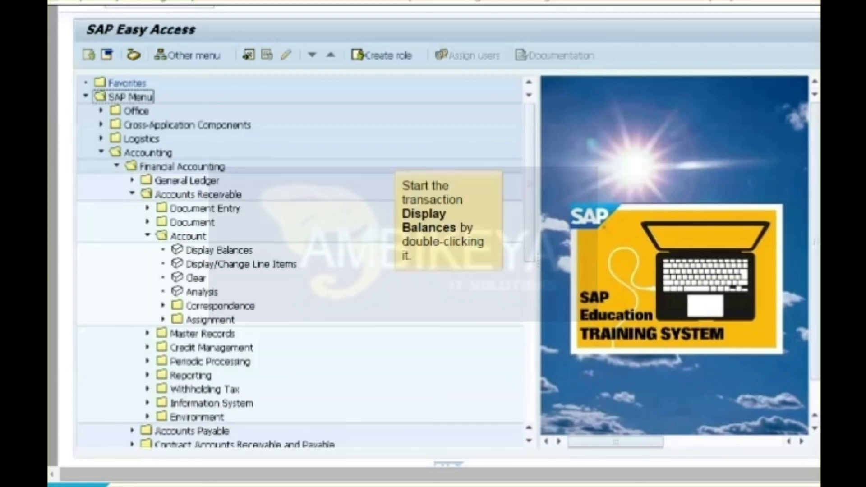
double_click(219, 250)
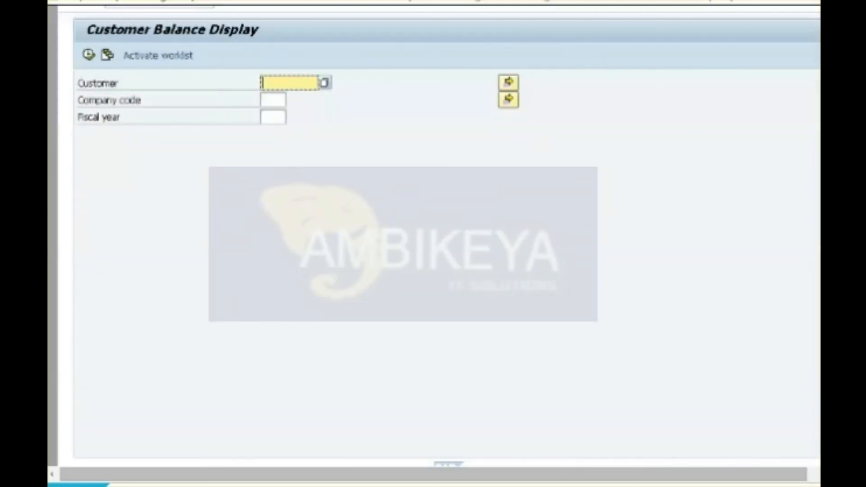
Enter the customer number with company code 1000 and fiscal year 2013, and display the customer's balances
type("New01")
left_click(273, 100)
type("1000")
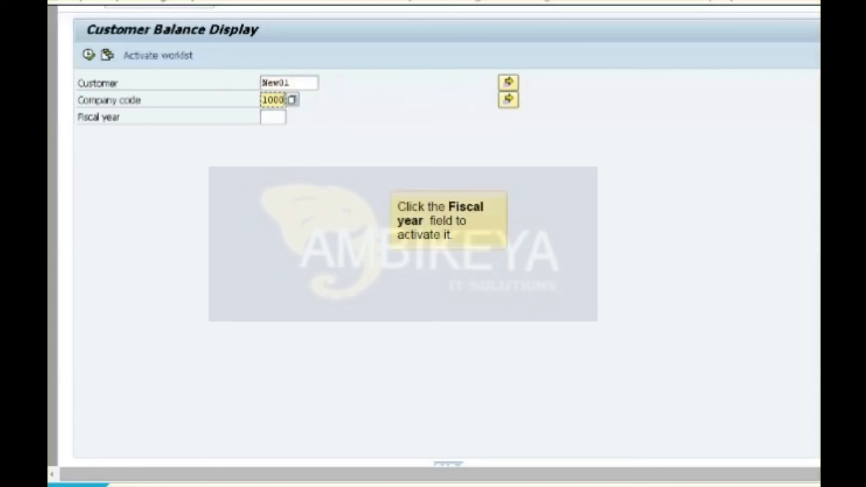
left_click(273, 117)
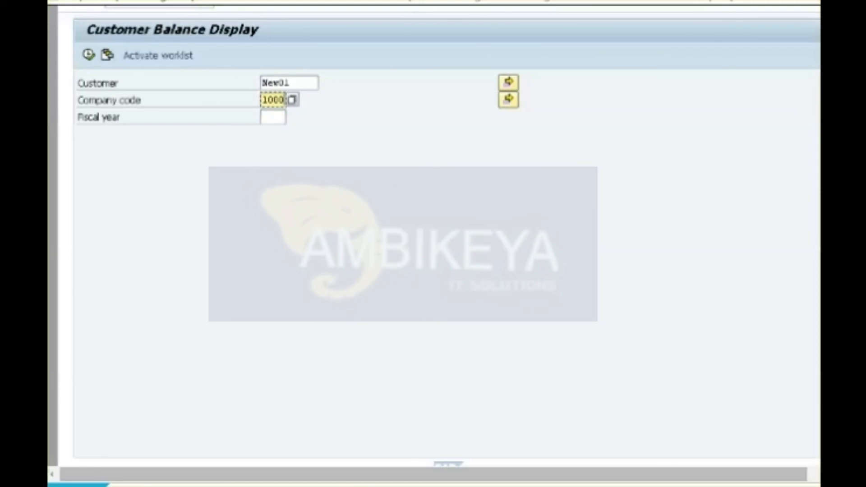
left_click(273, 116)
type("2013")
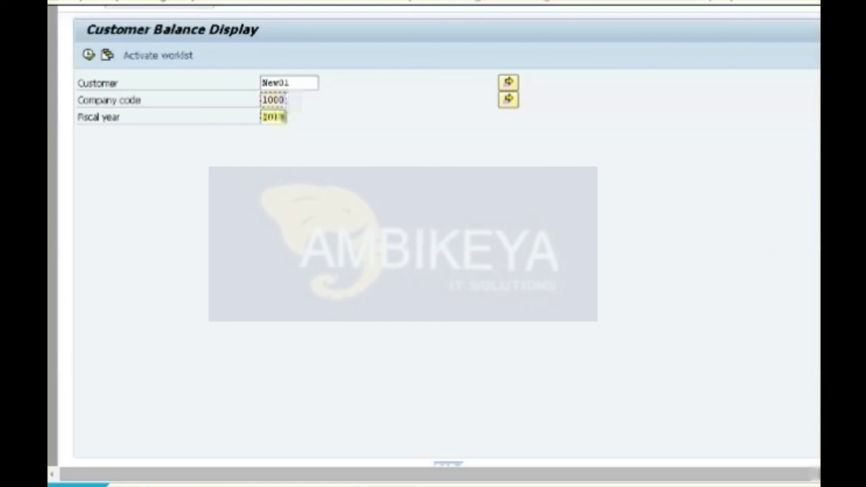
left_click(88, 55)
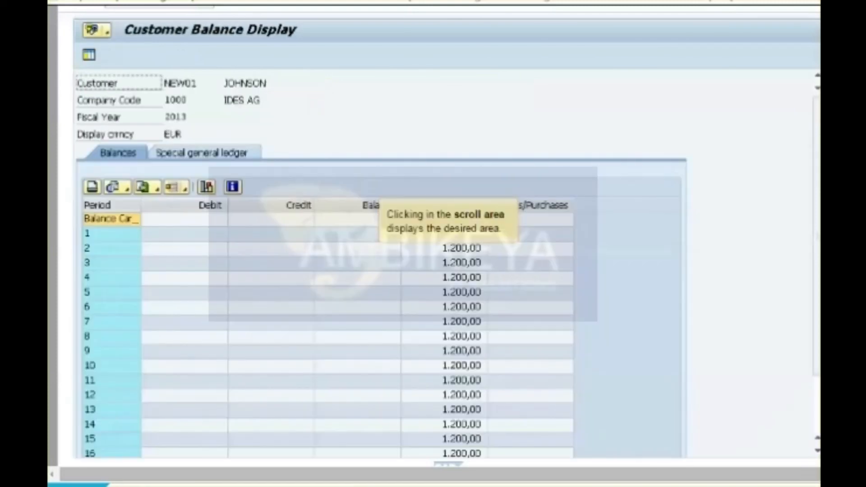
Examine the customer's period balances and totals for the carried-forward amount, and return to SAP Easy Access
left_click(817, 406)
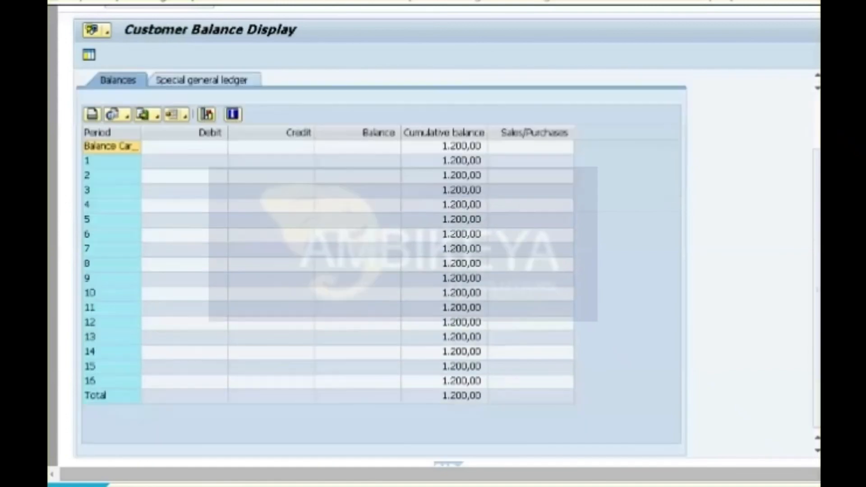
left_click(817, 120)
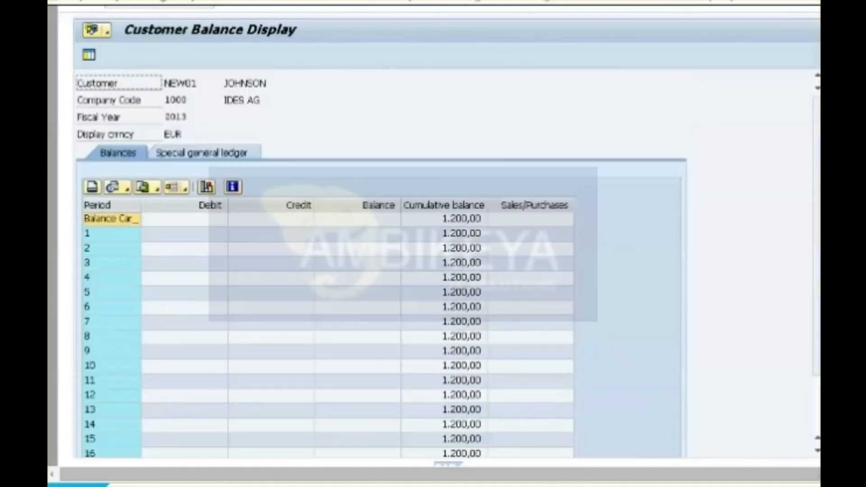
key("F3")
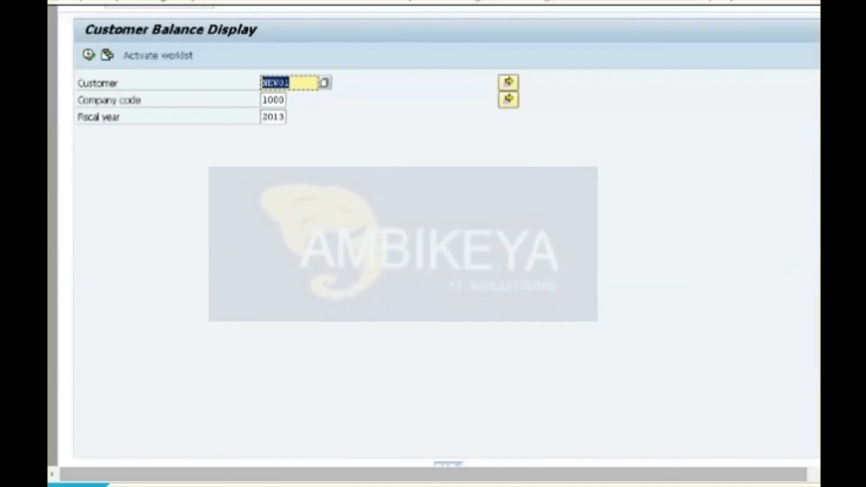
key("F3")
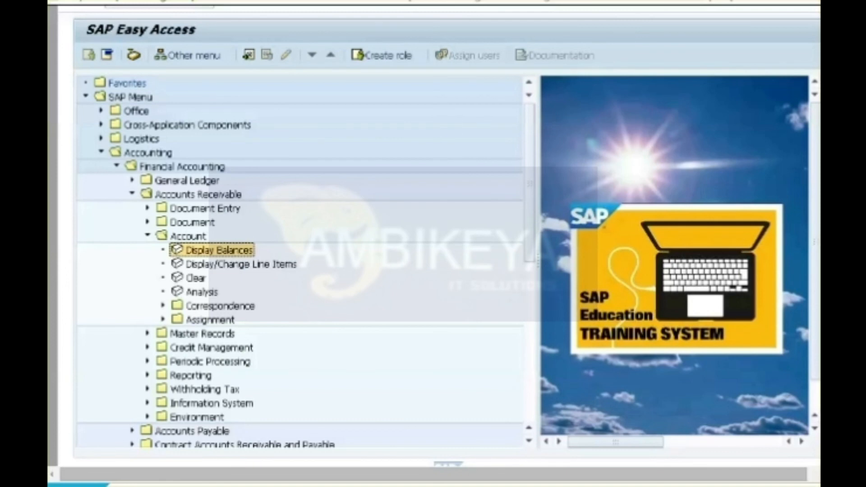